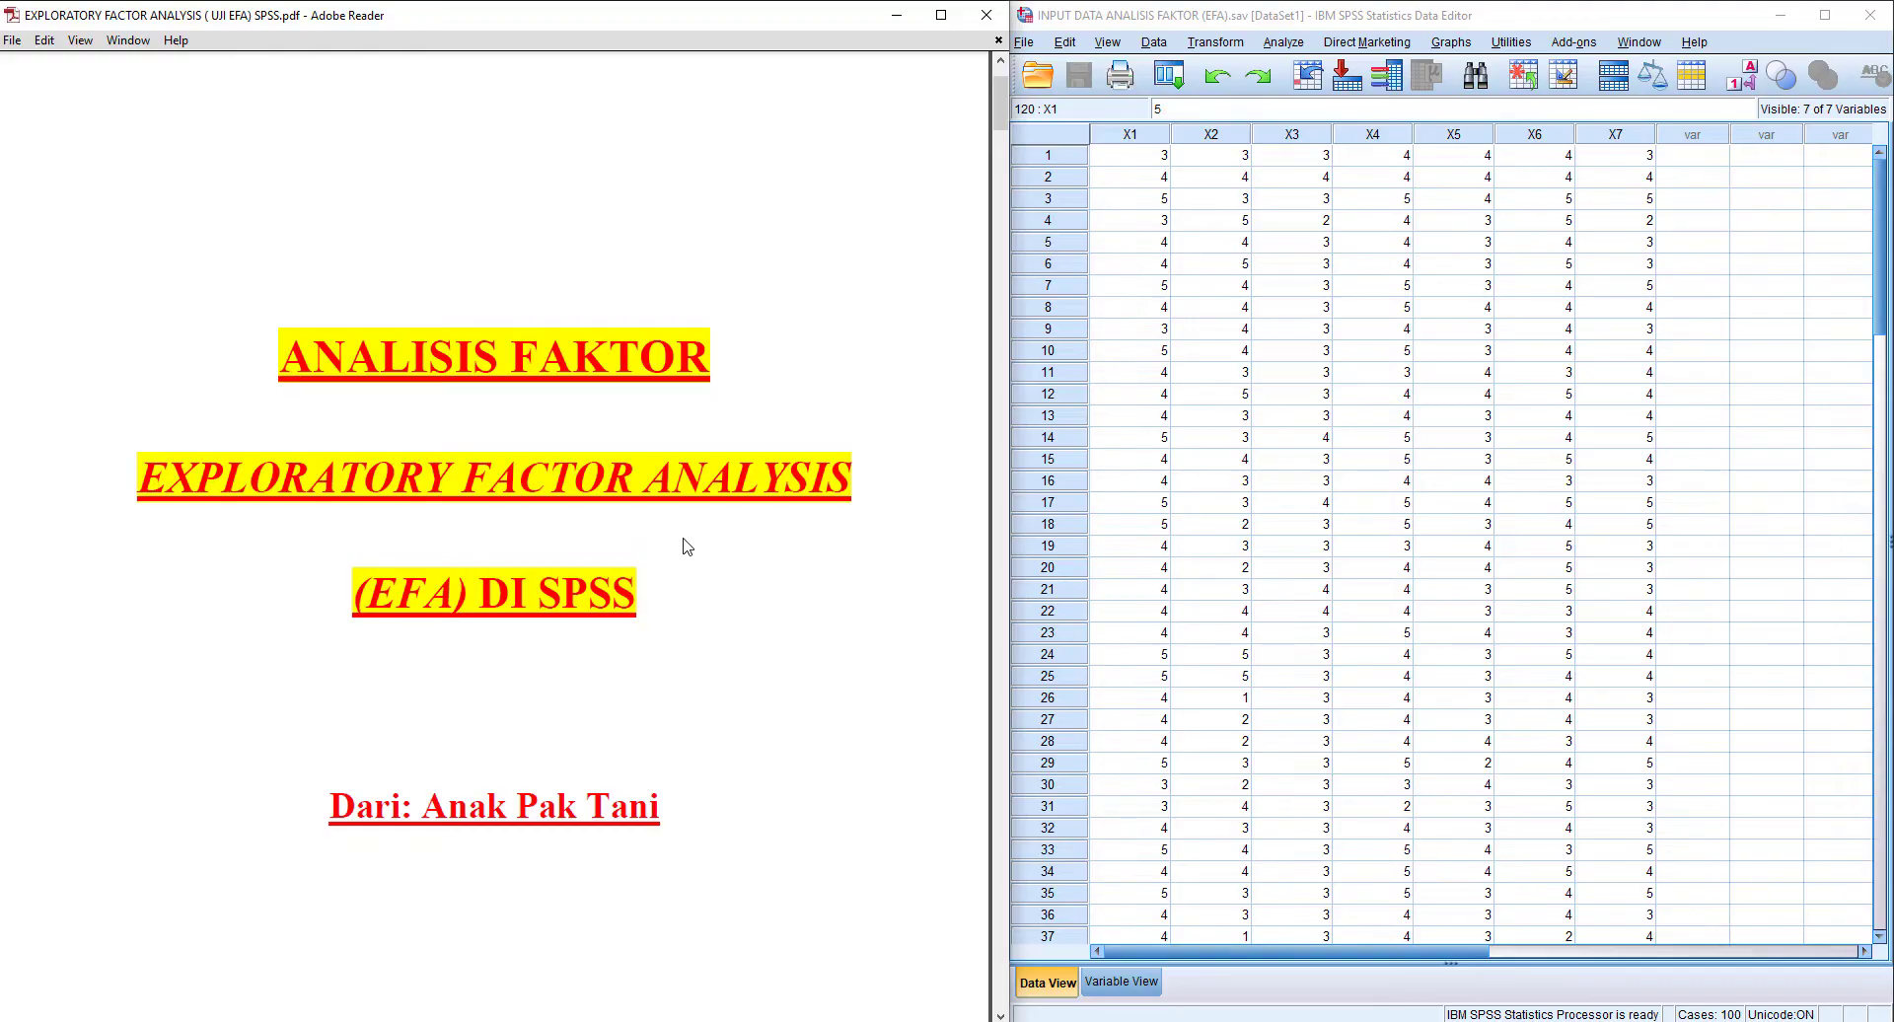
# Read the EFA basic concepts in the PDF, and review the X1 to X7 data in the SPSS Data Editor through the last case.
pyautogui.moveTo(1003, 115); pyautogui.dragTo(994, 181)
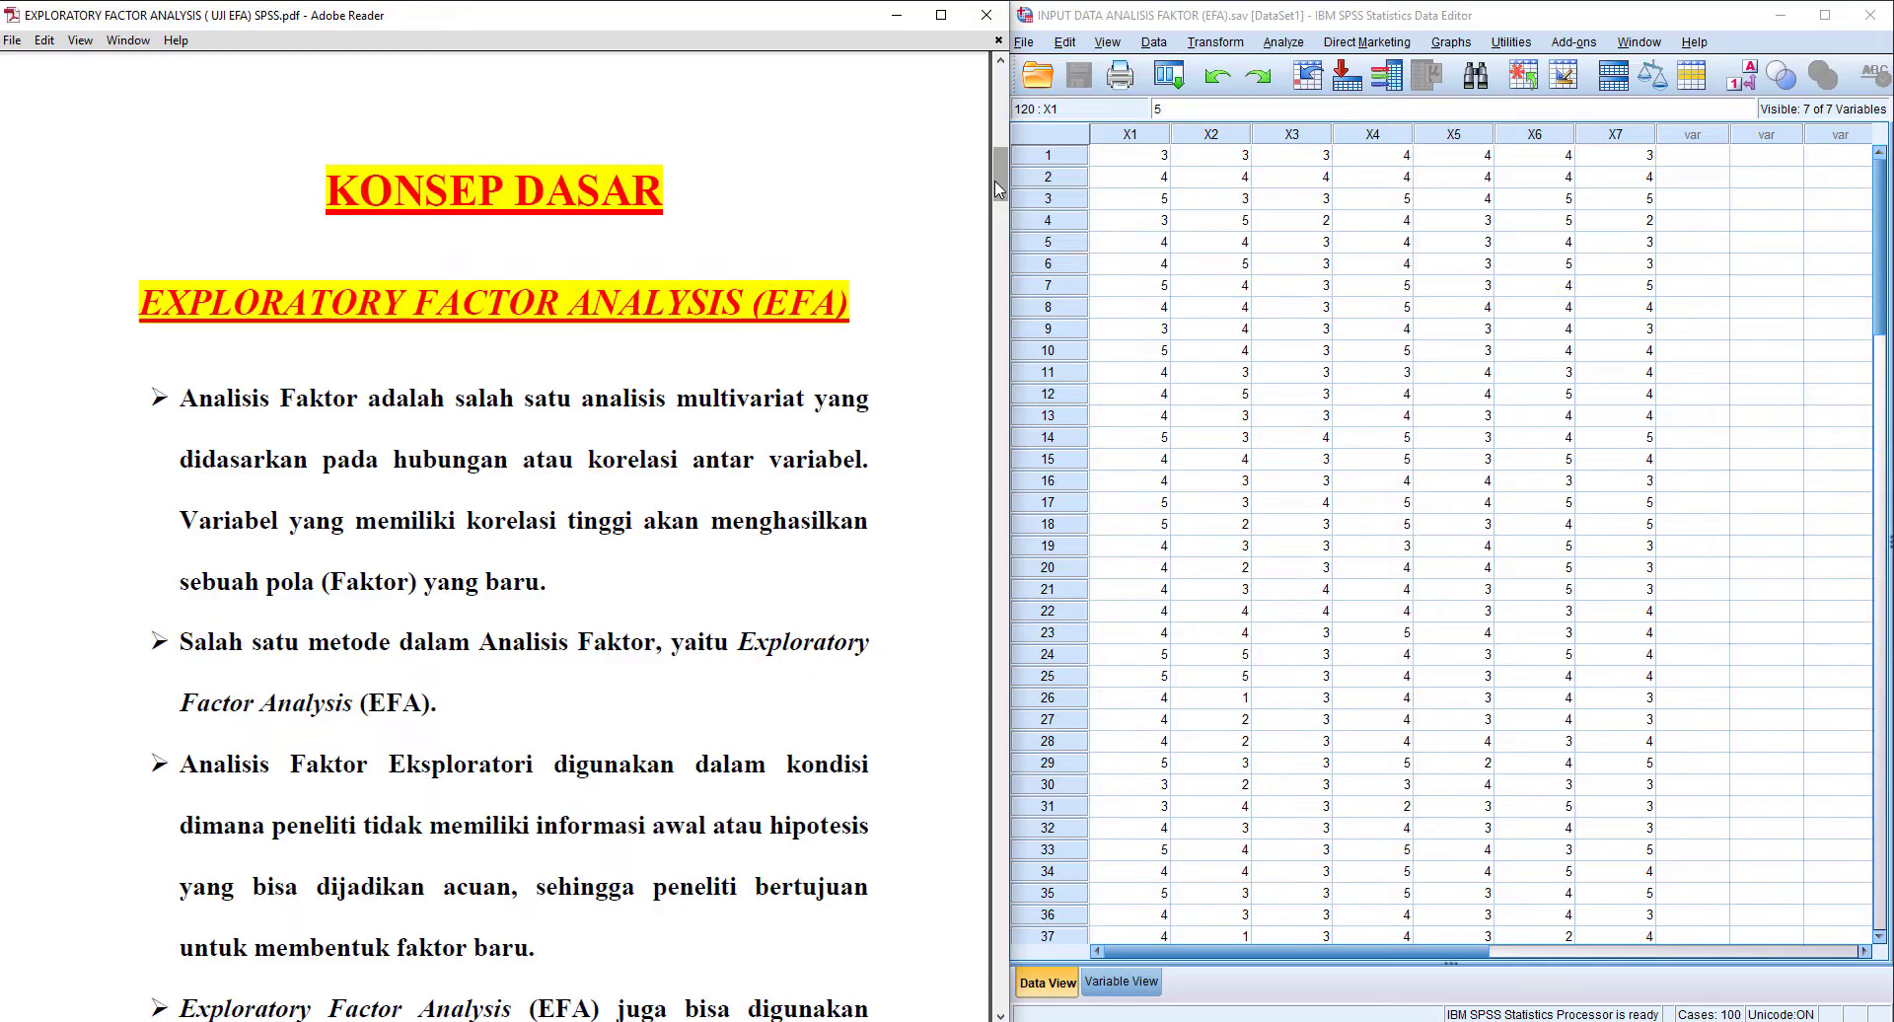
pyautogui.moveTo(994, 180); pyautogui.dragTo(997, 204)
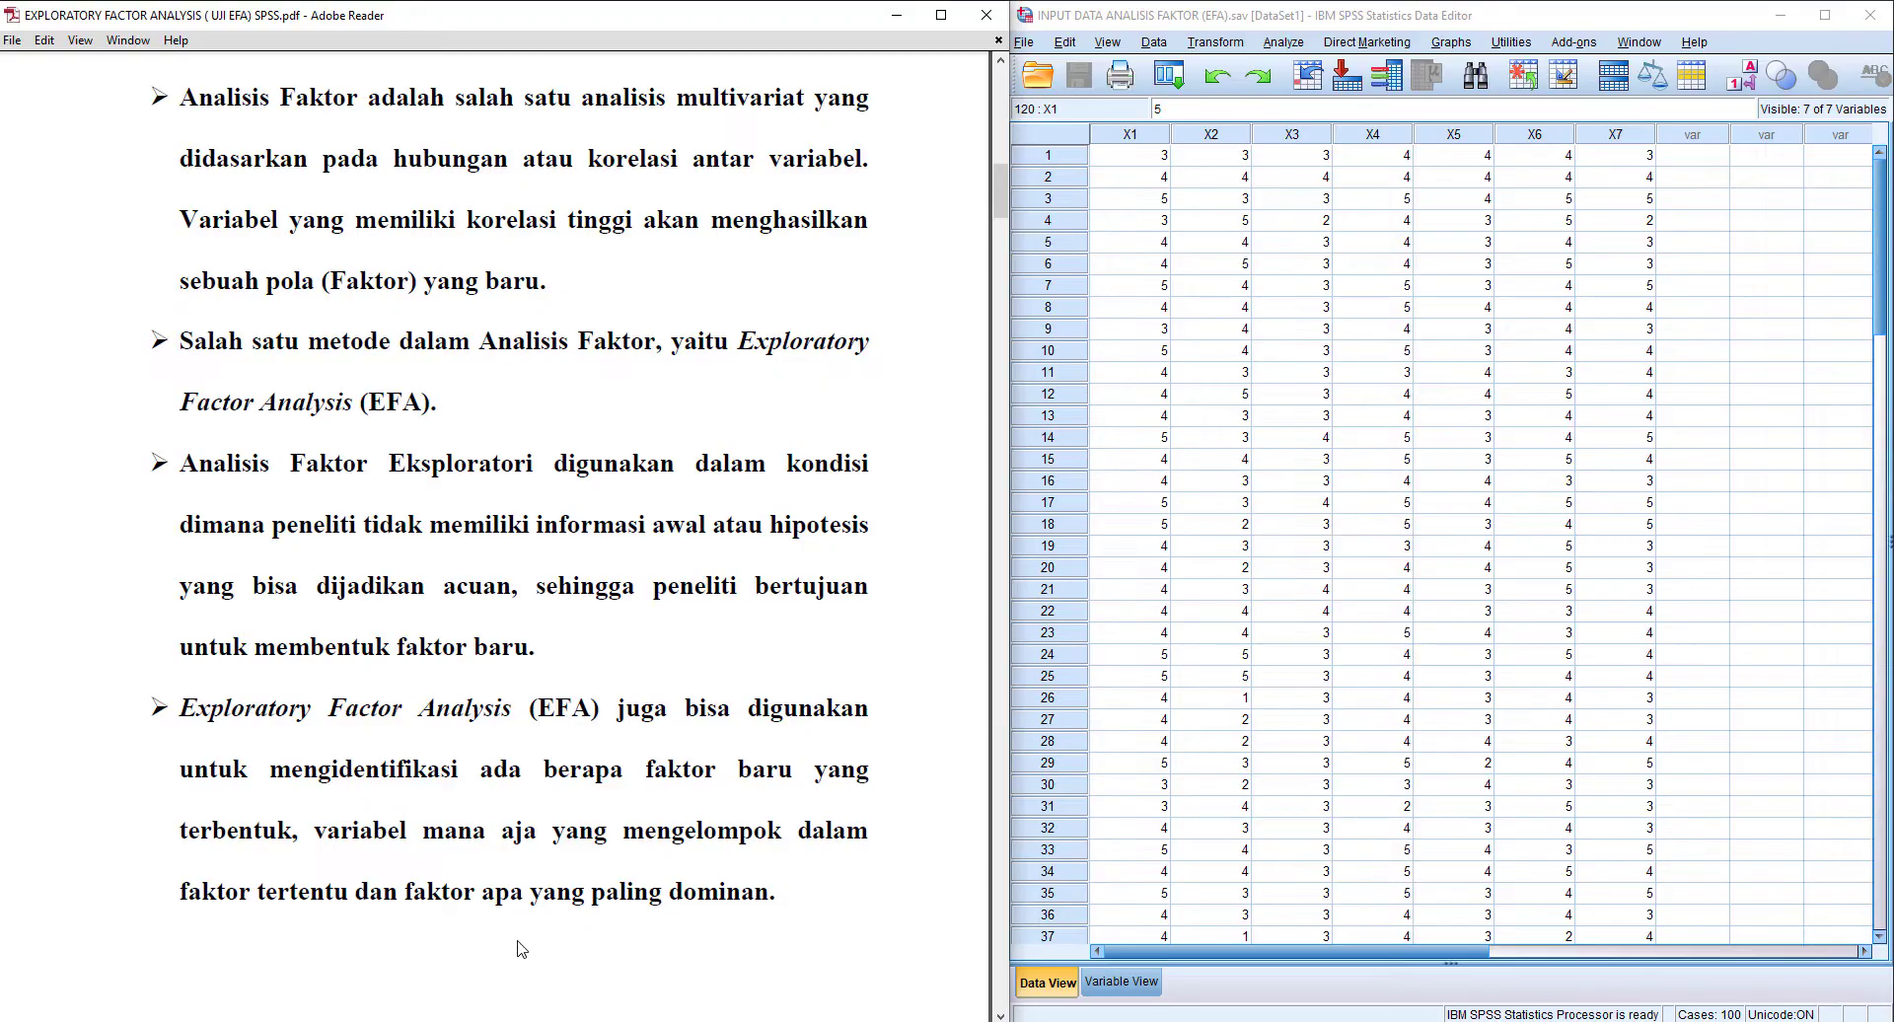
pyautogui.click(1825, 16)
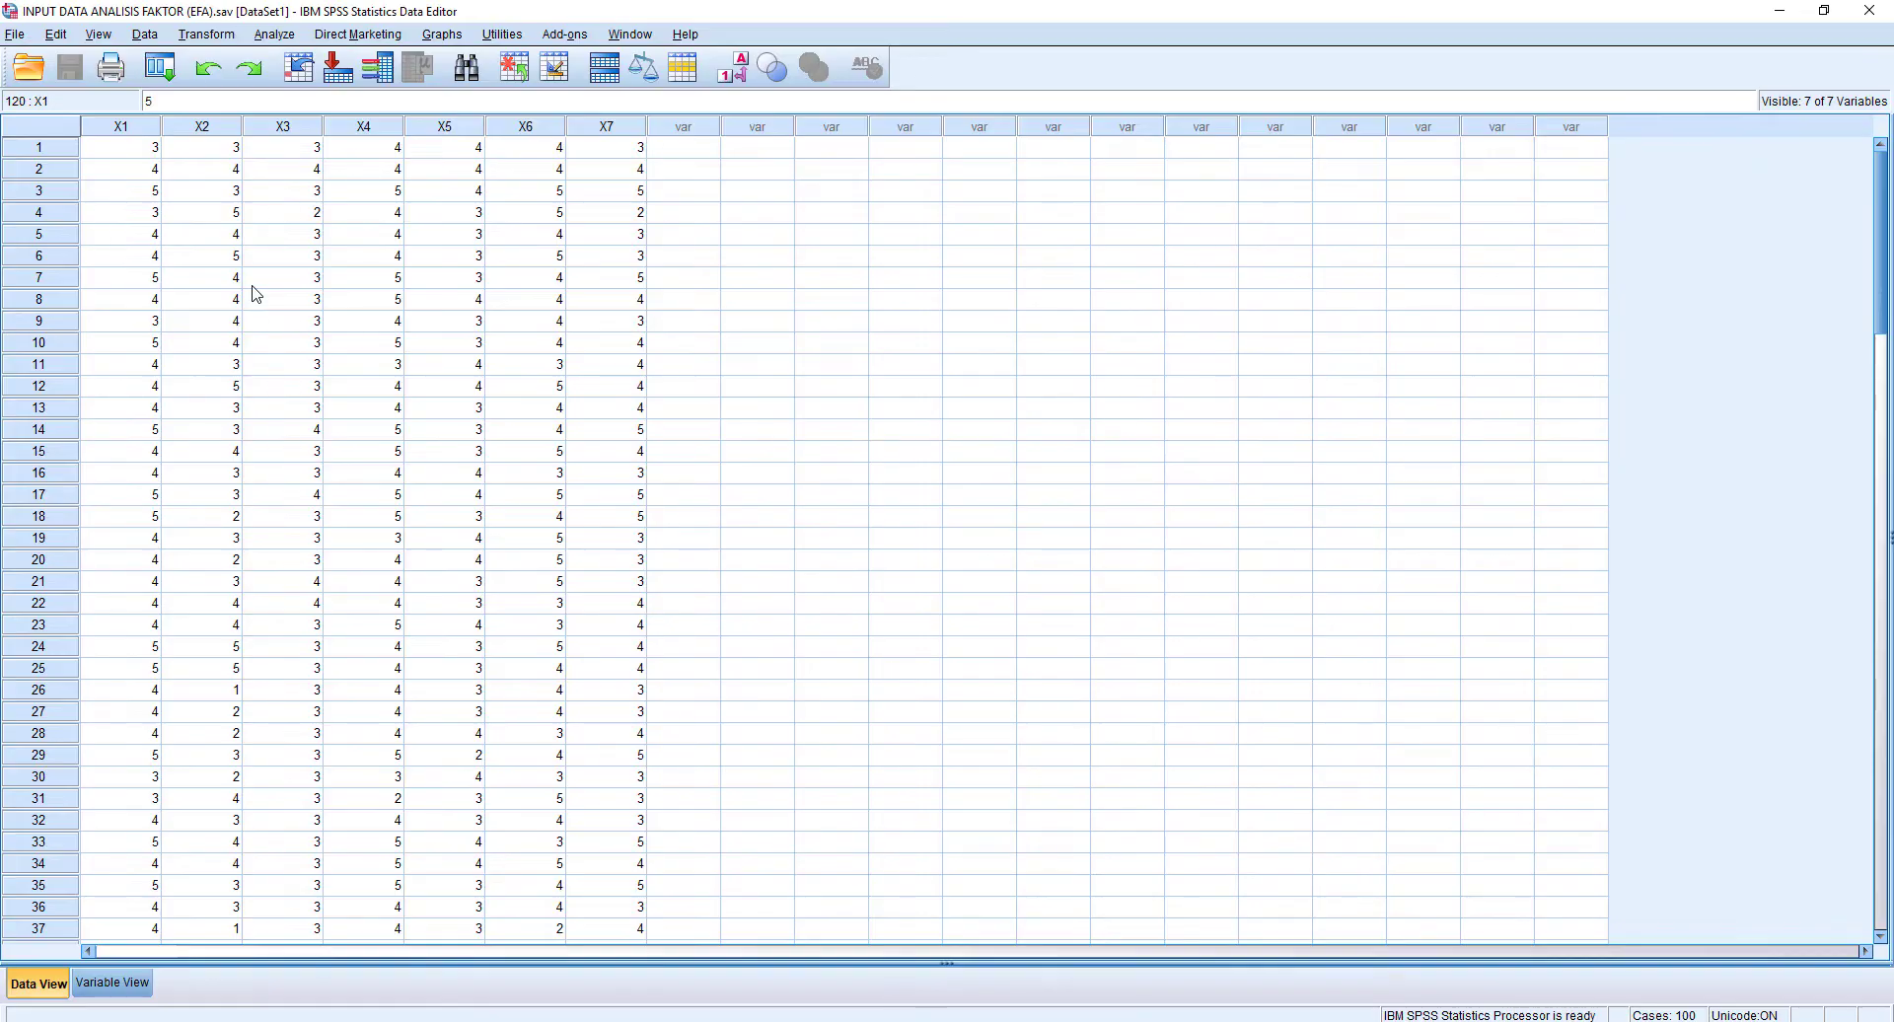
pyautogui.moveTo(1880, 308); pyautogui.dragTo(1883, 695)
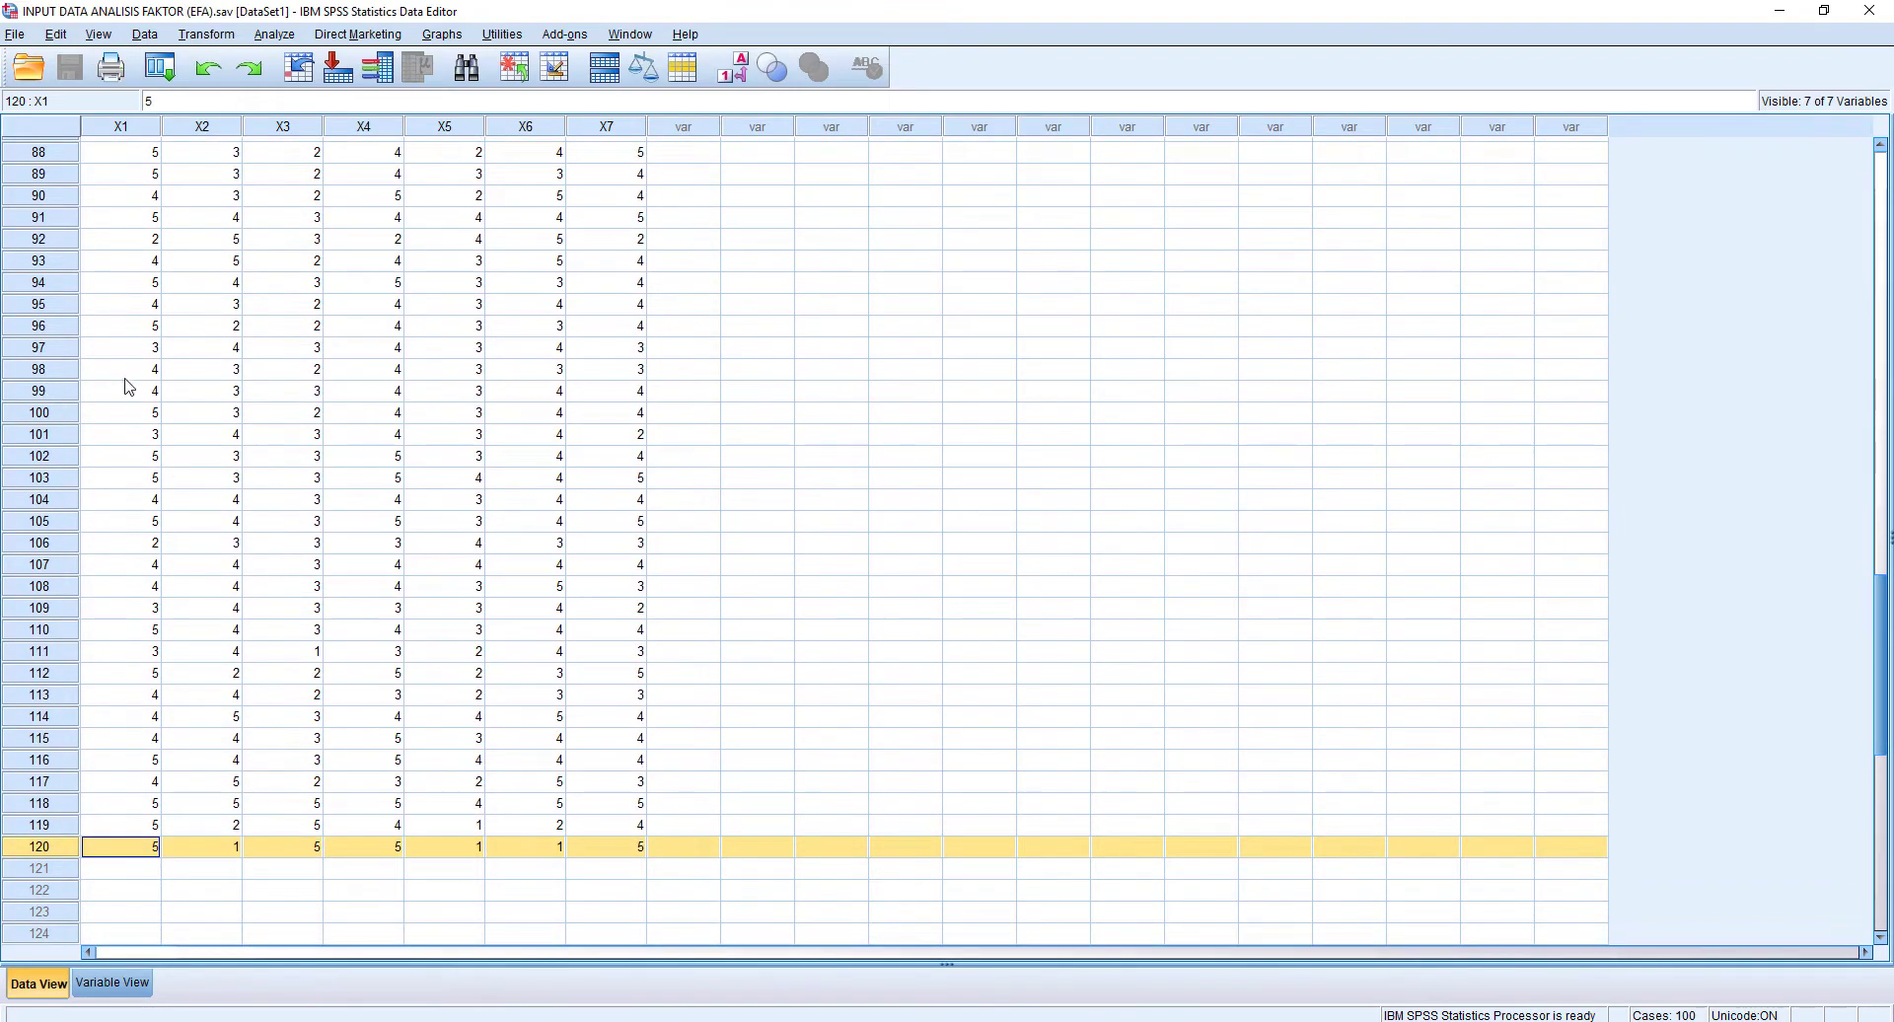
pyautogui.moveTo(129, 138); pyautogui.dragTo(602, 136)
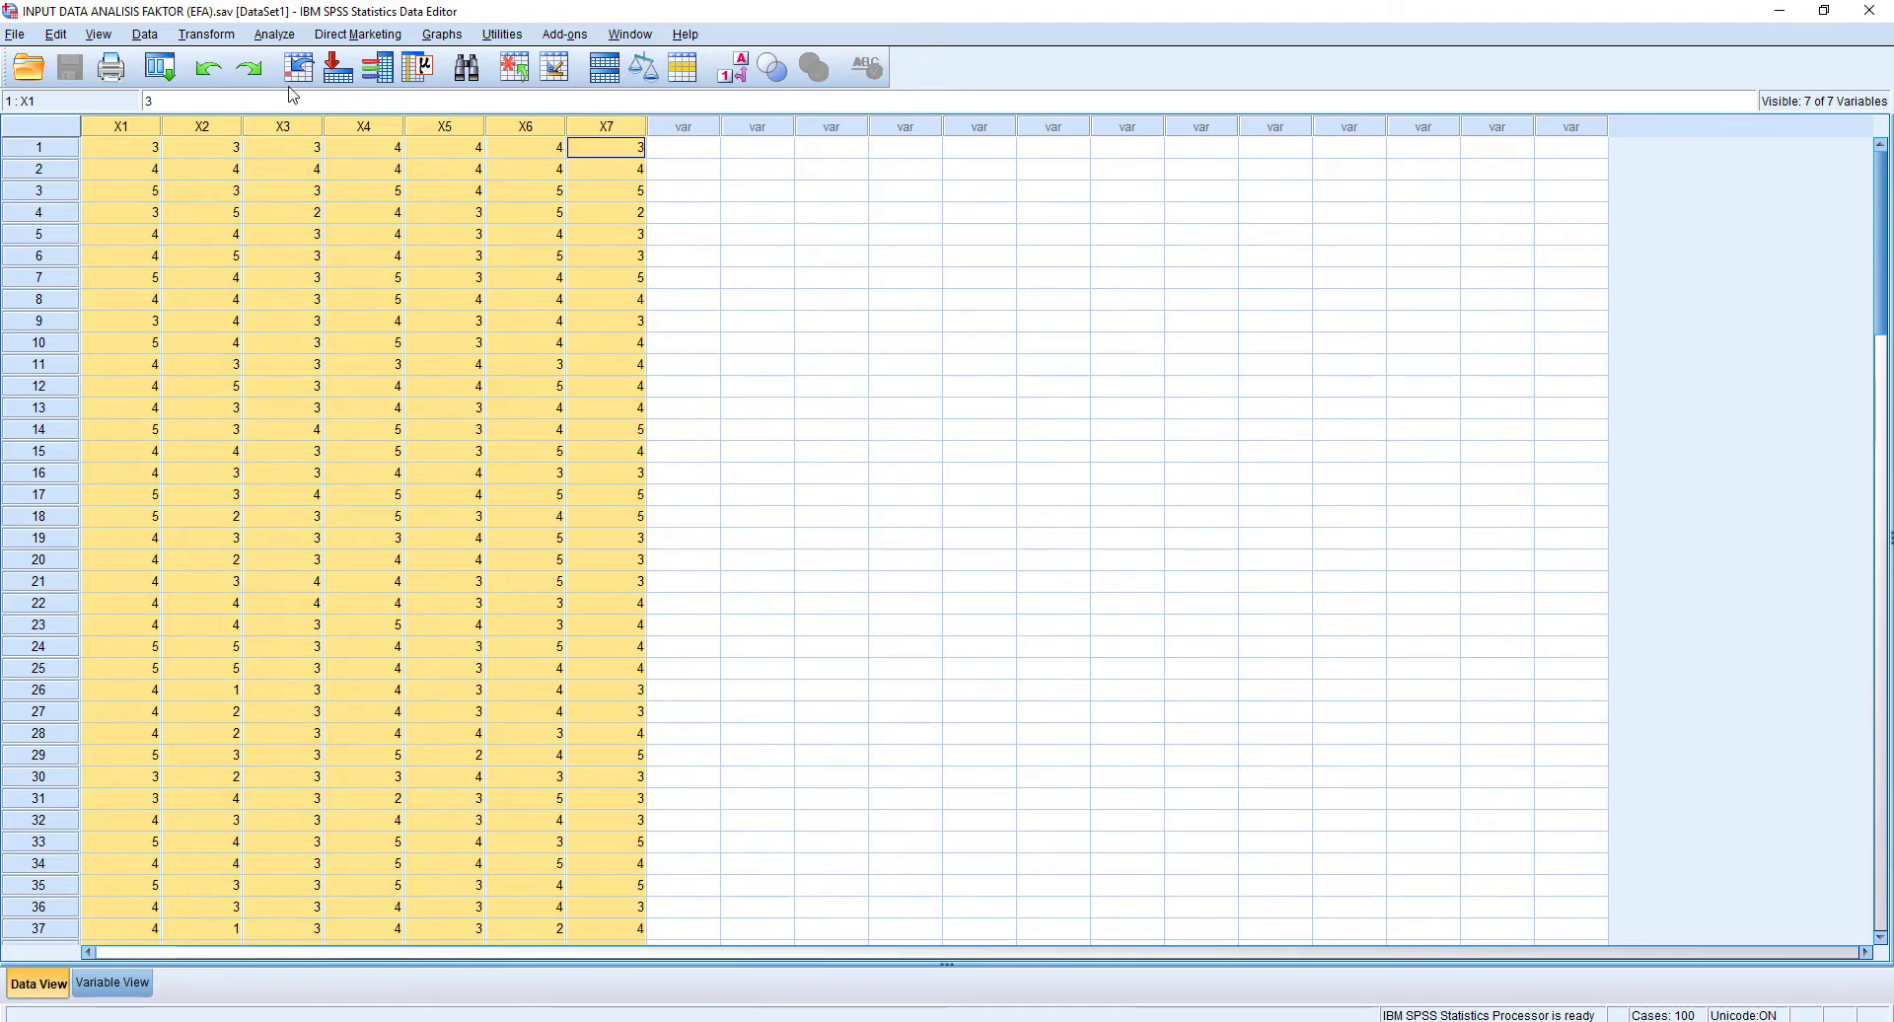
# Start a Factor dimension reduction analysis and add all variables X1 to X7 as analysis variables.
pyautogui.click(276, 36)
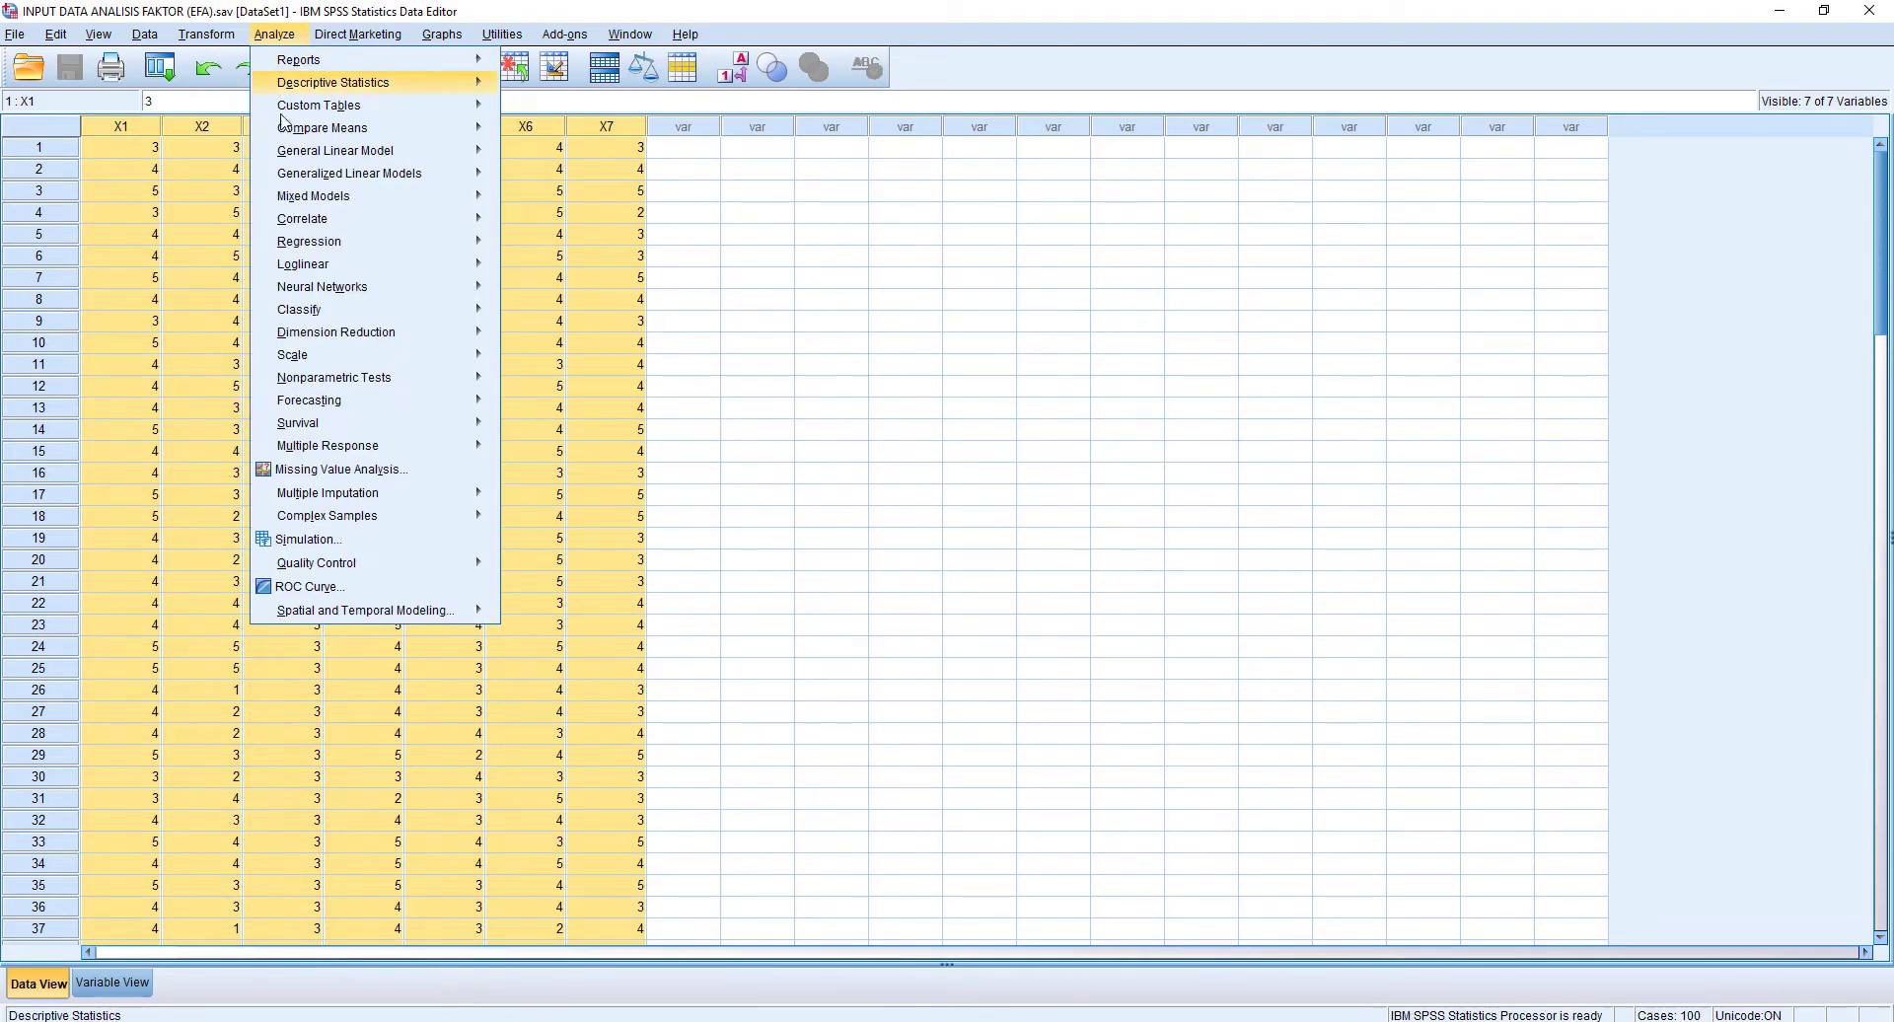
pyautogui.moveTo(333, 336)
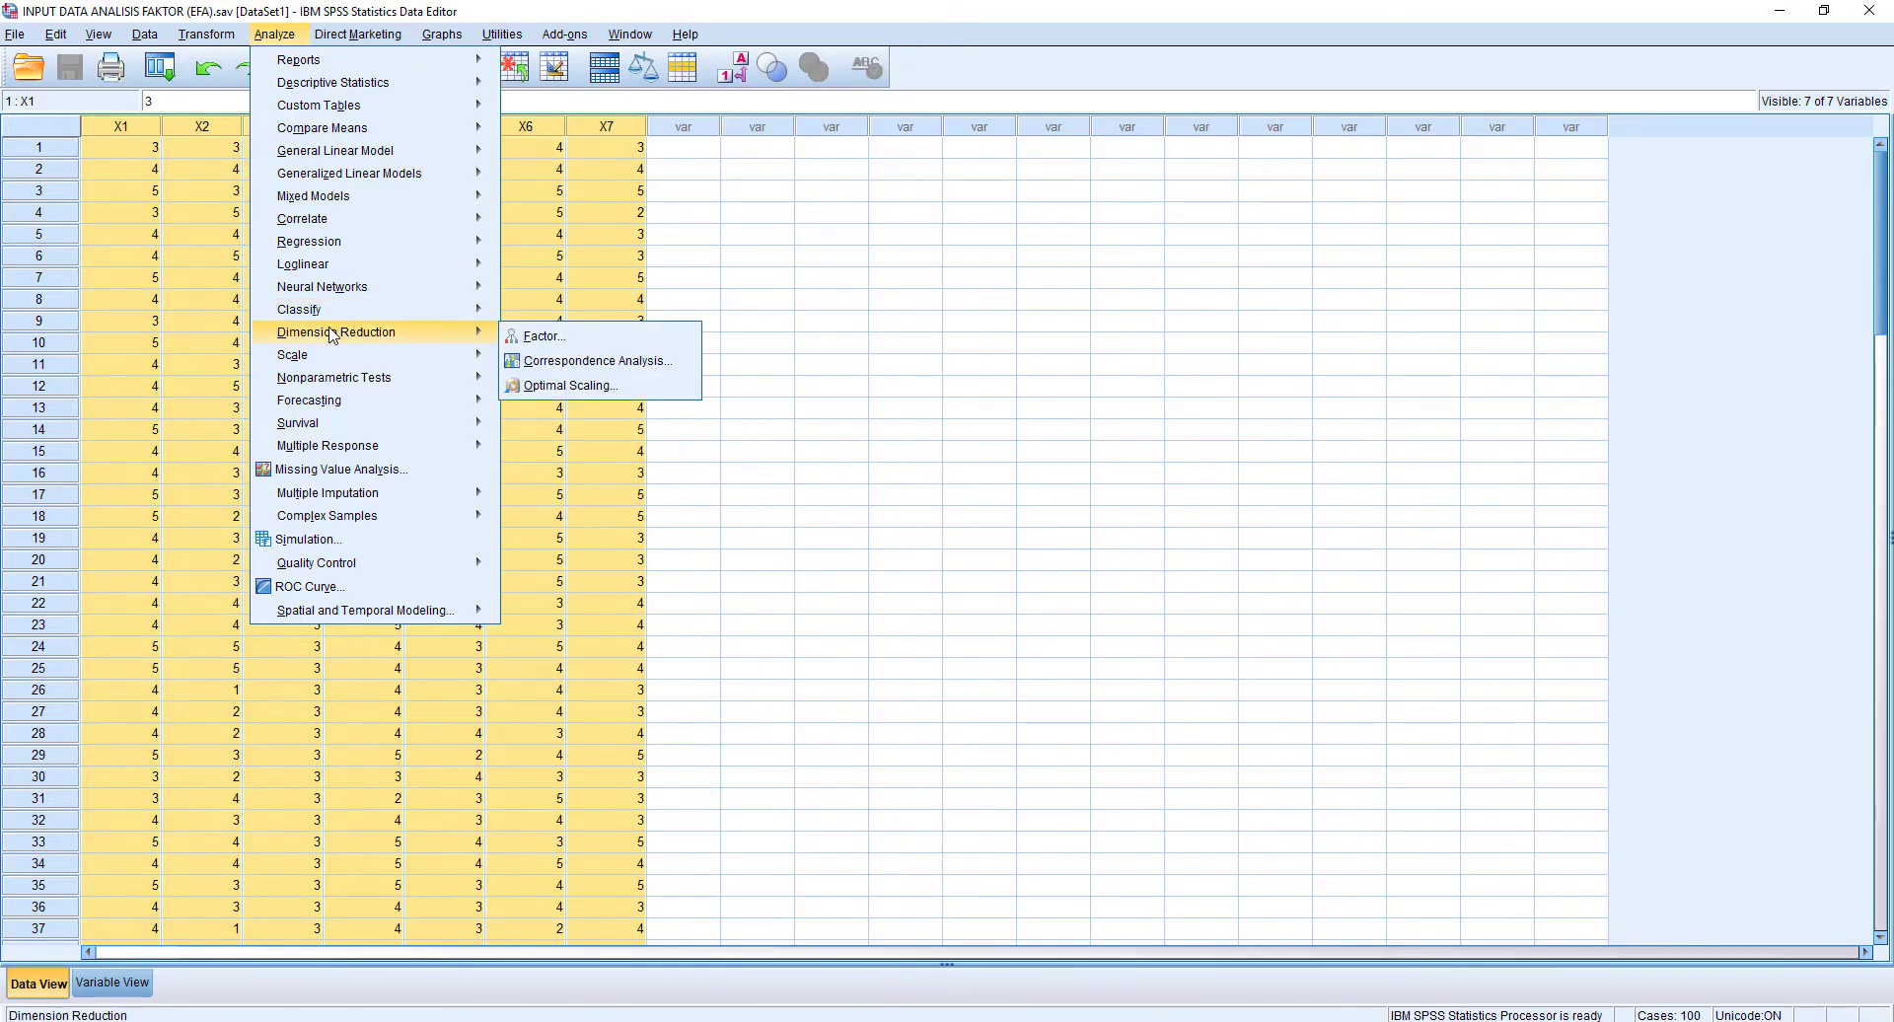
pyautogui.click(530, 351)
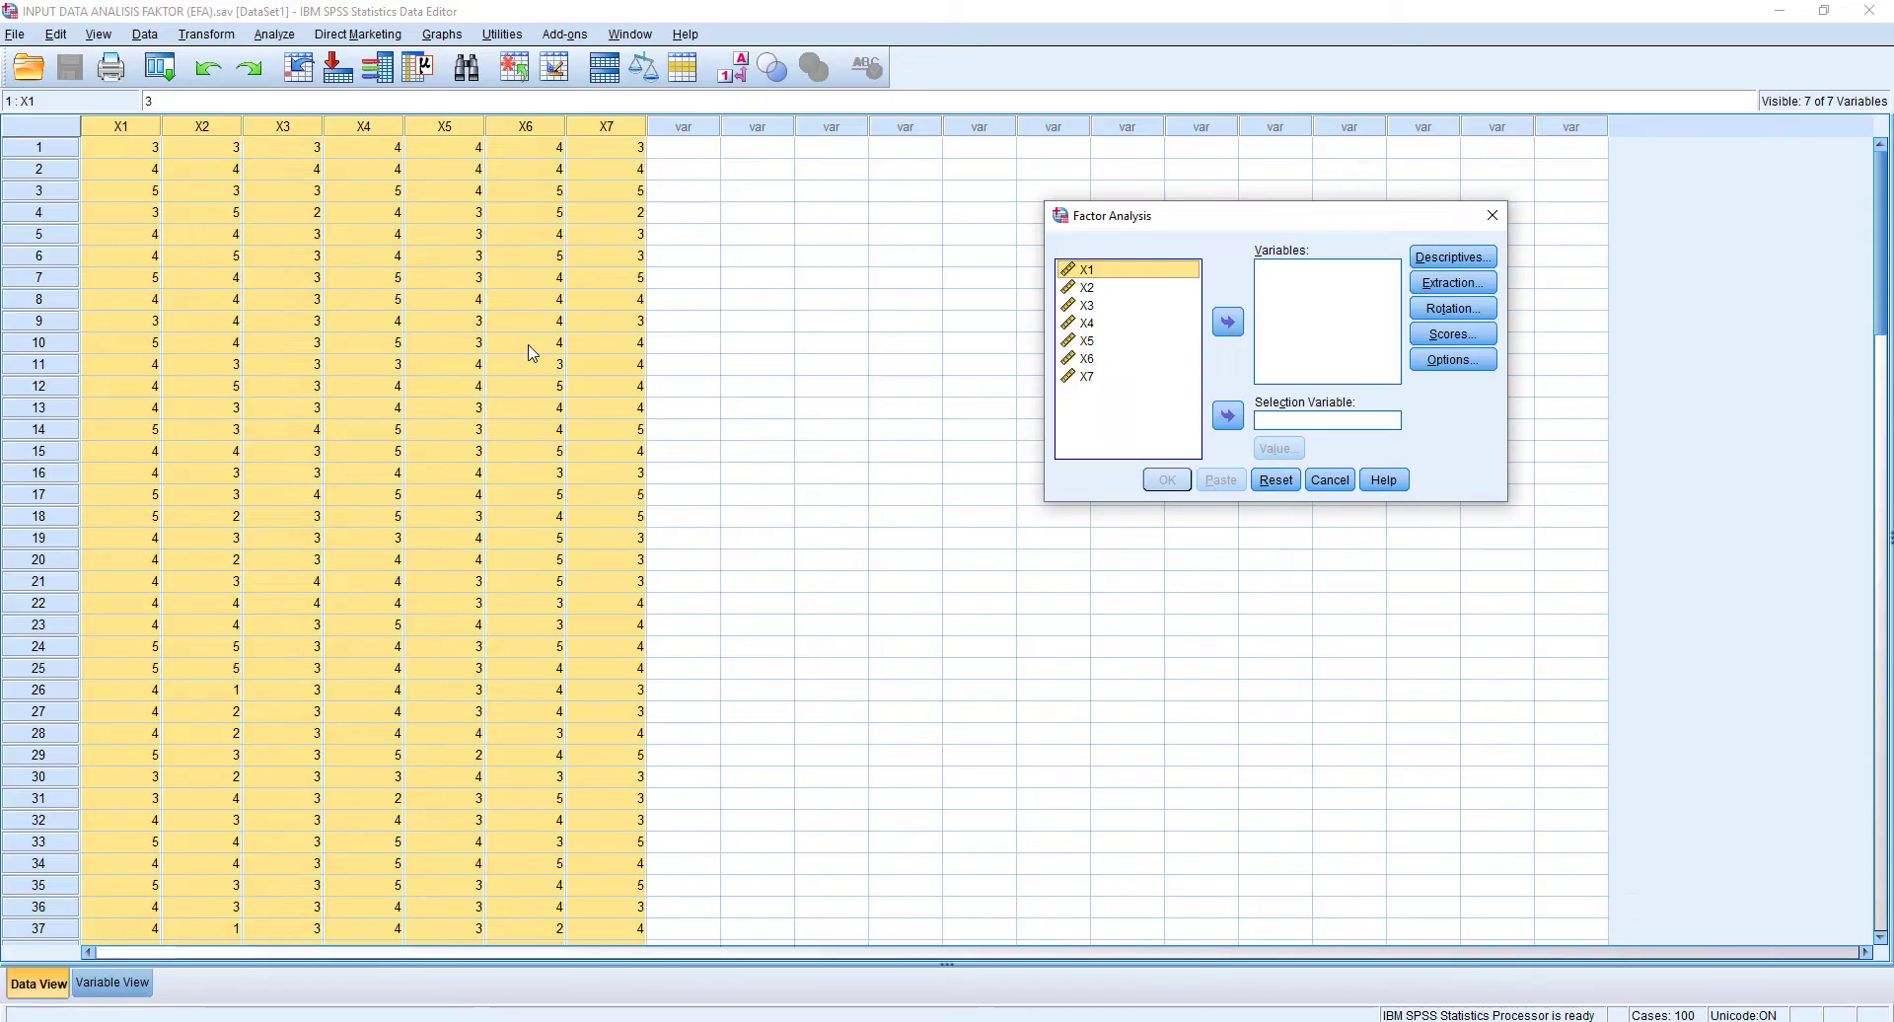
pyautogui.hotkey('ctrl', 'a')
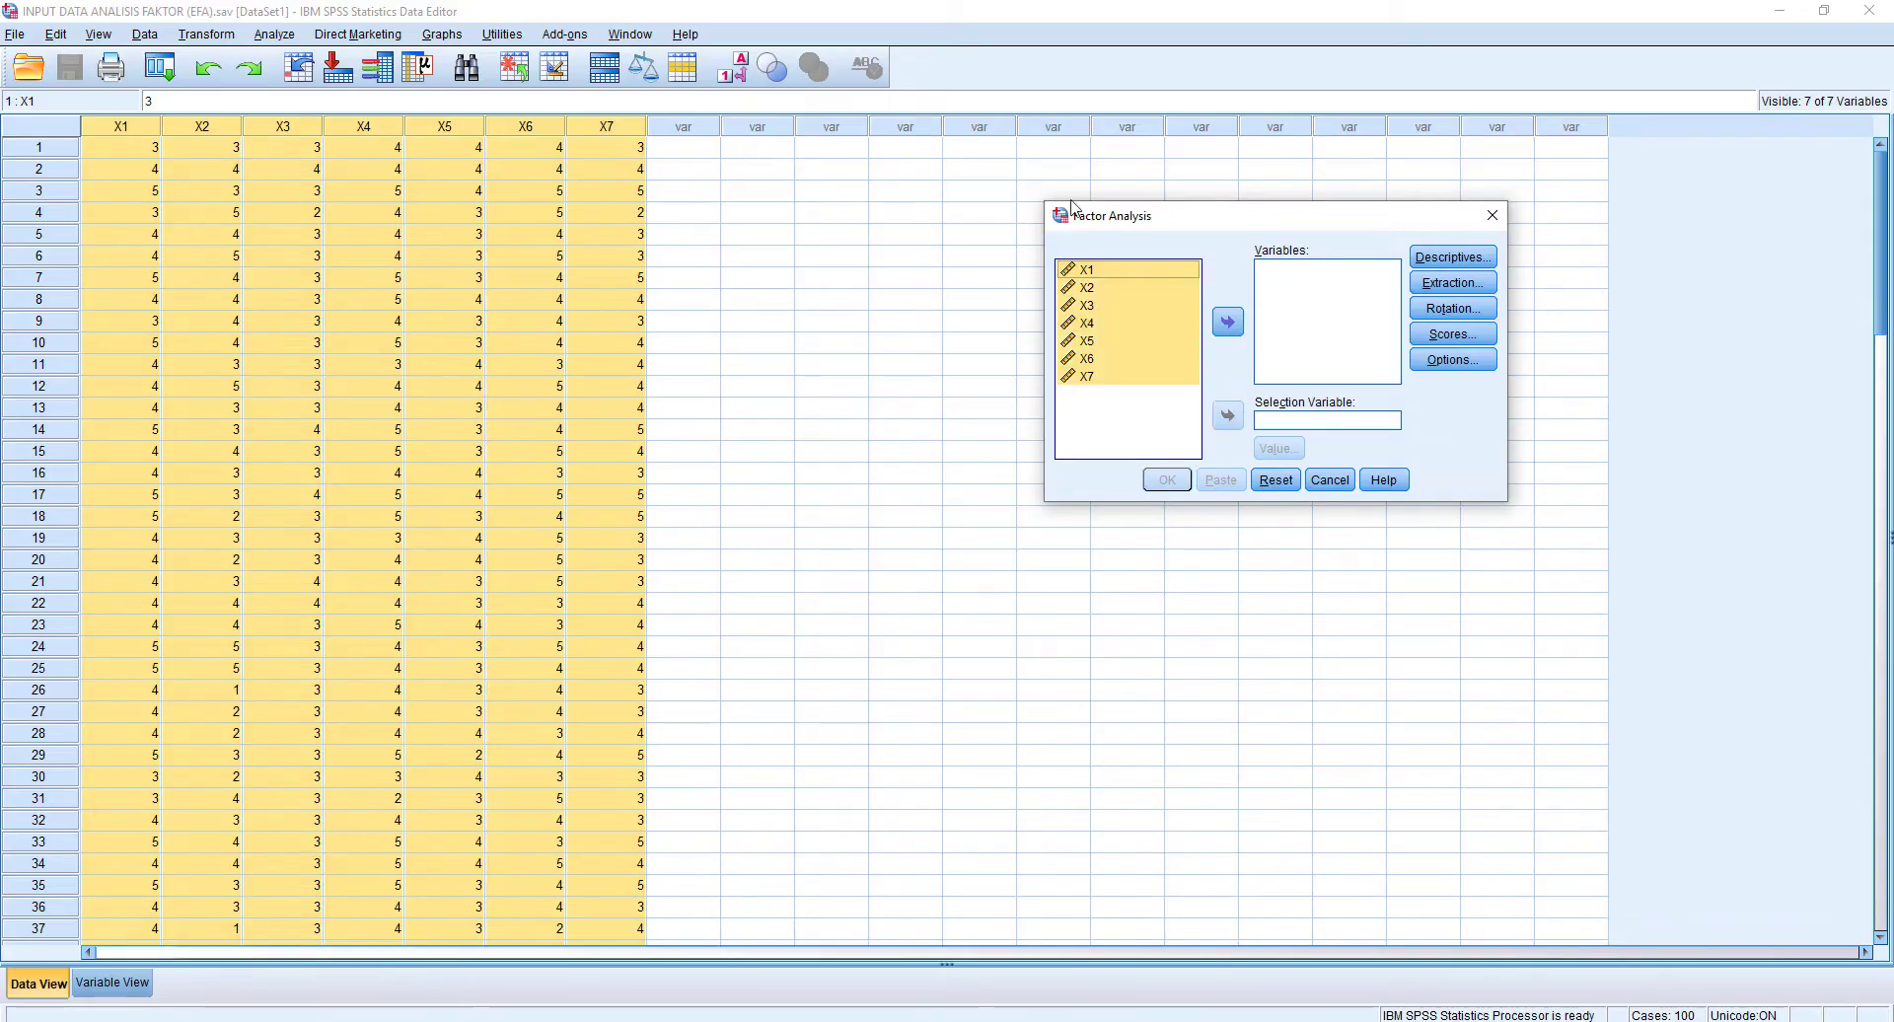
pyautogui.click(1227, 324)
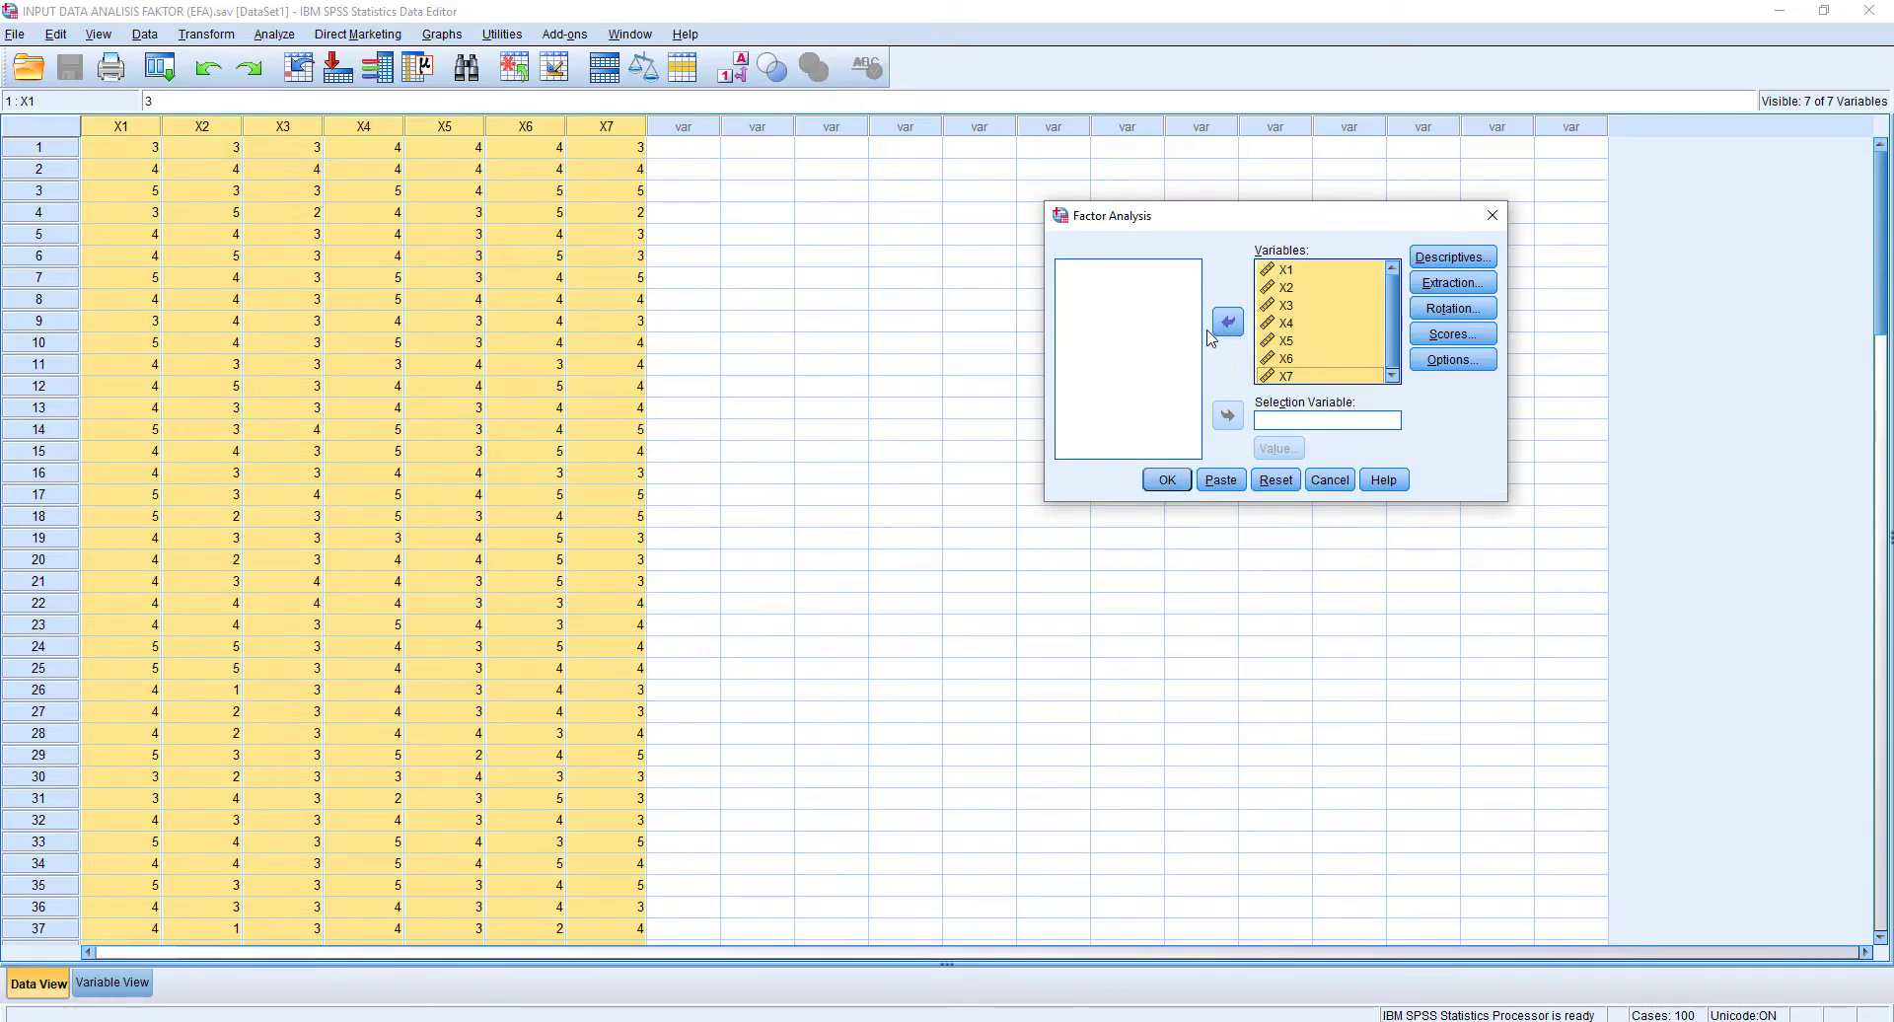
# Include the anti-image matrices and KMO and Bartlett's test of sphericity in the factor analysis descriptives.
pyautogui.click(1435, 259)
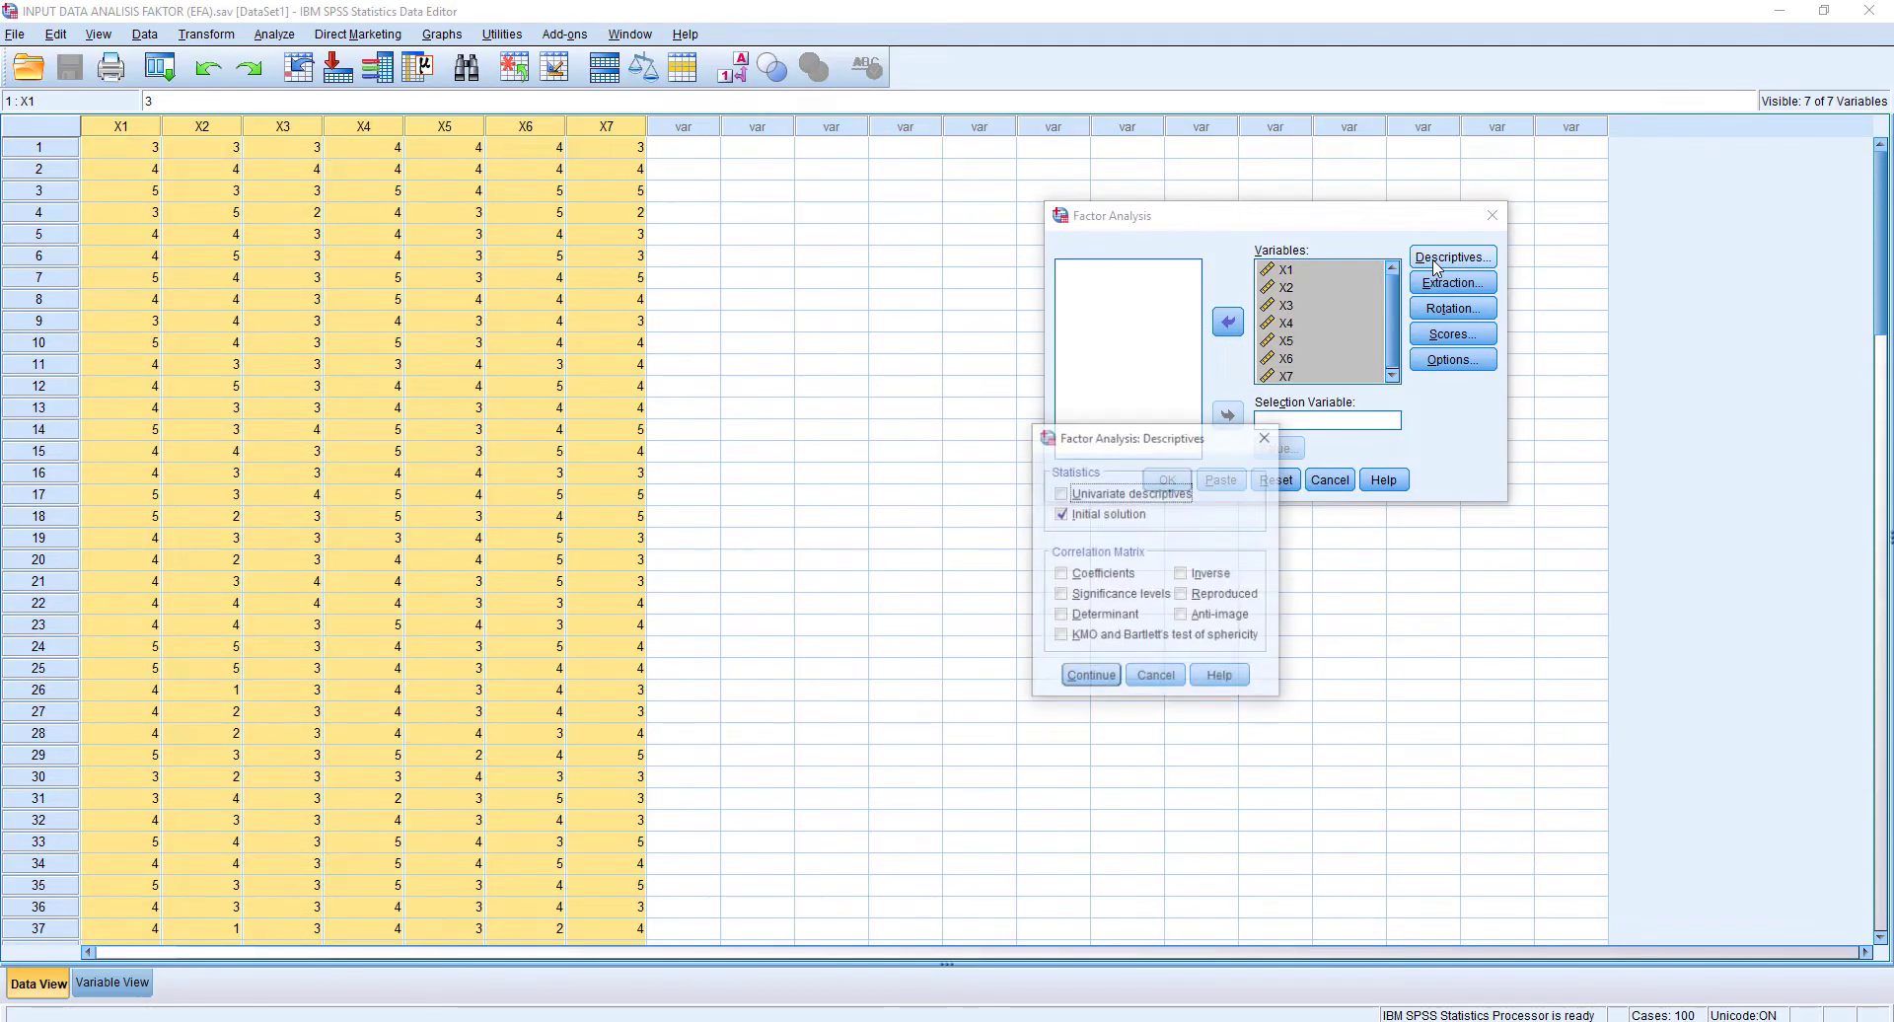
pyautogui.moveTo(1144, 446); pyautogui.dragTo(913, 455)
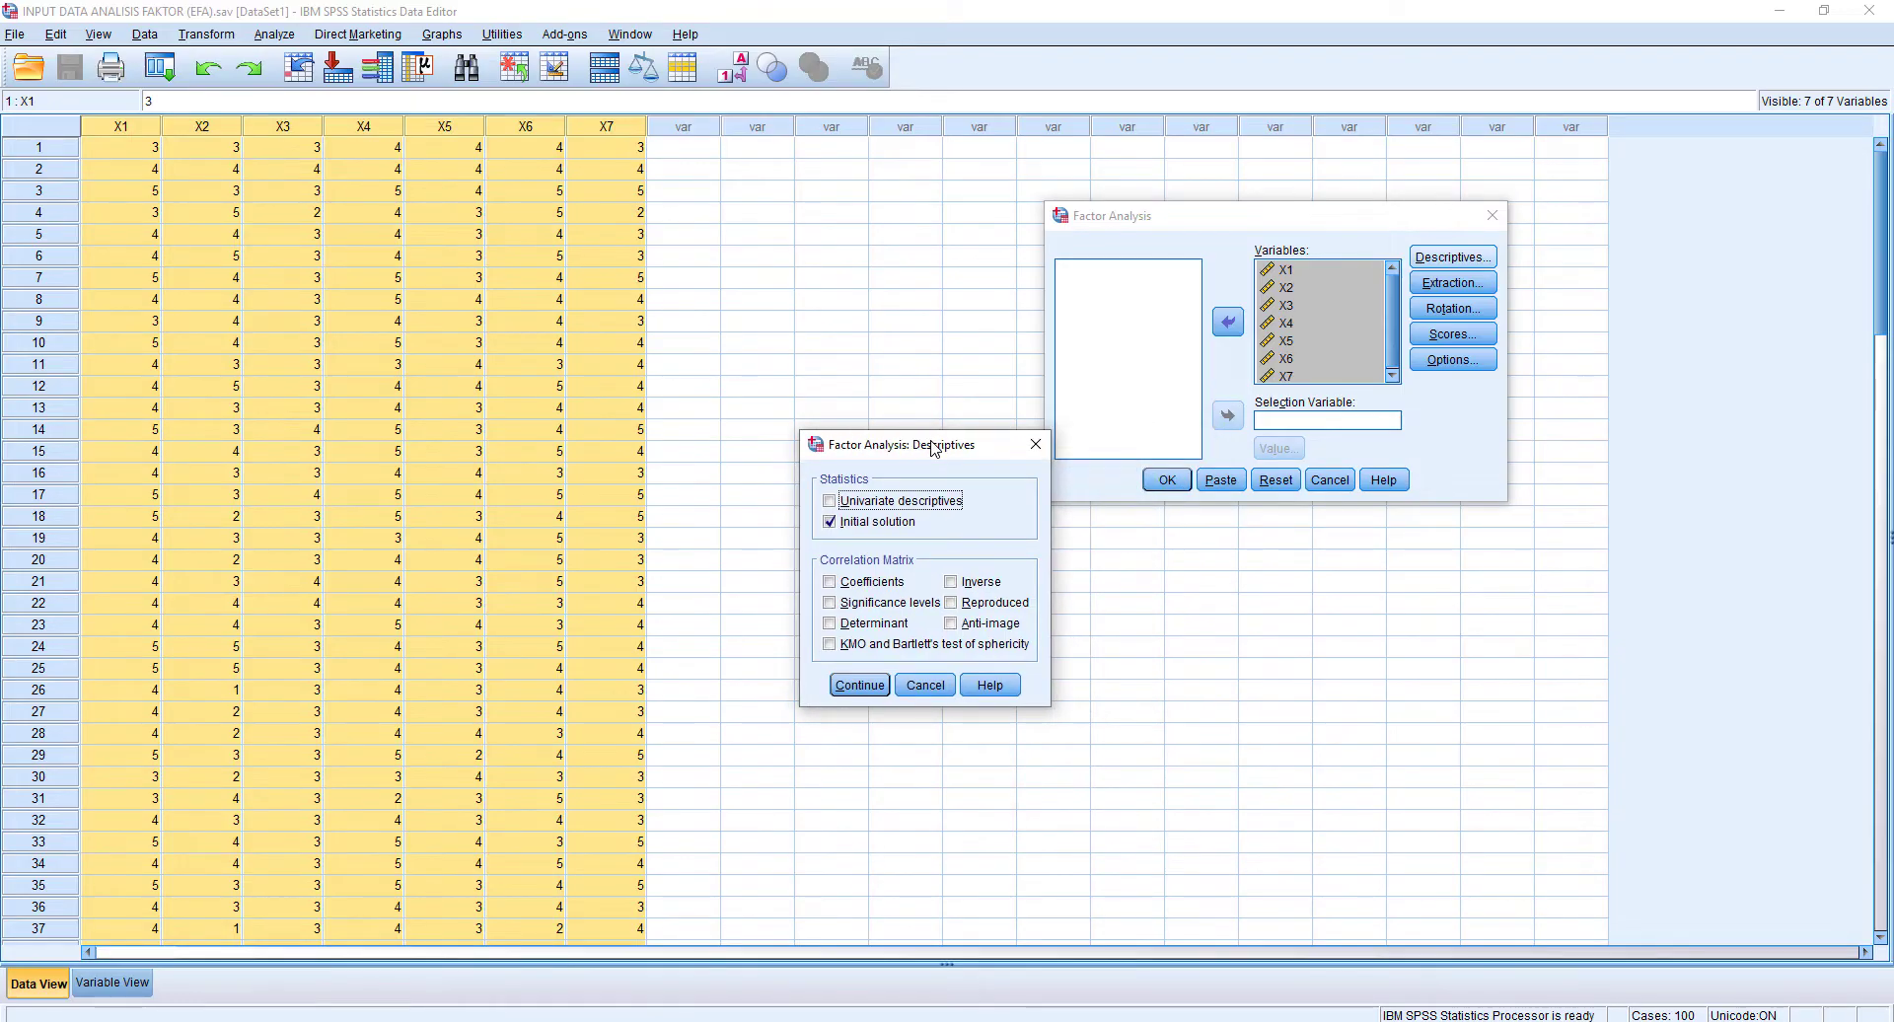
pyautogui.click(992, 626)
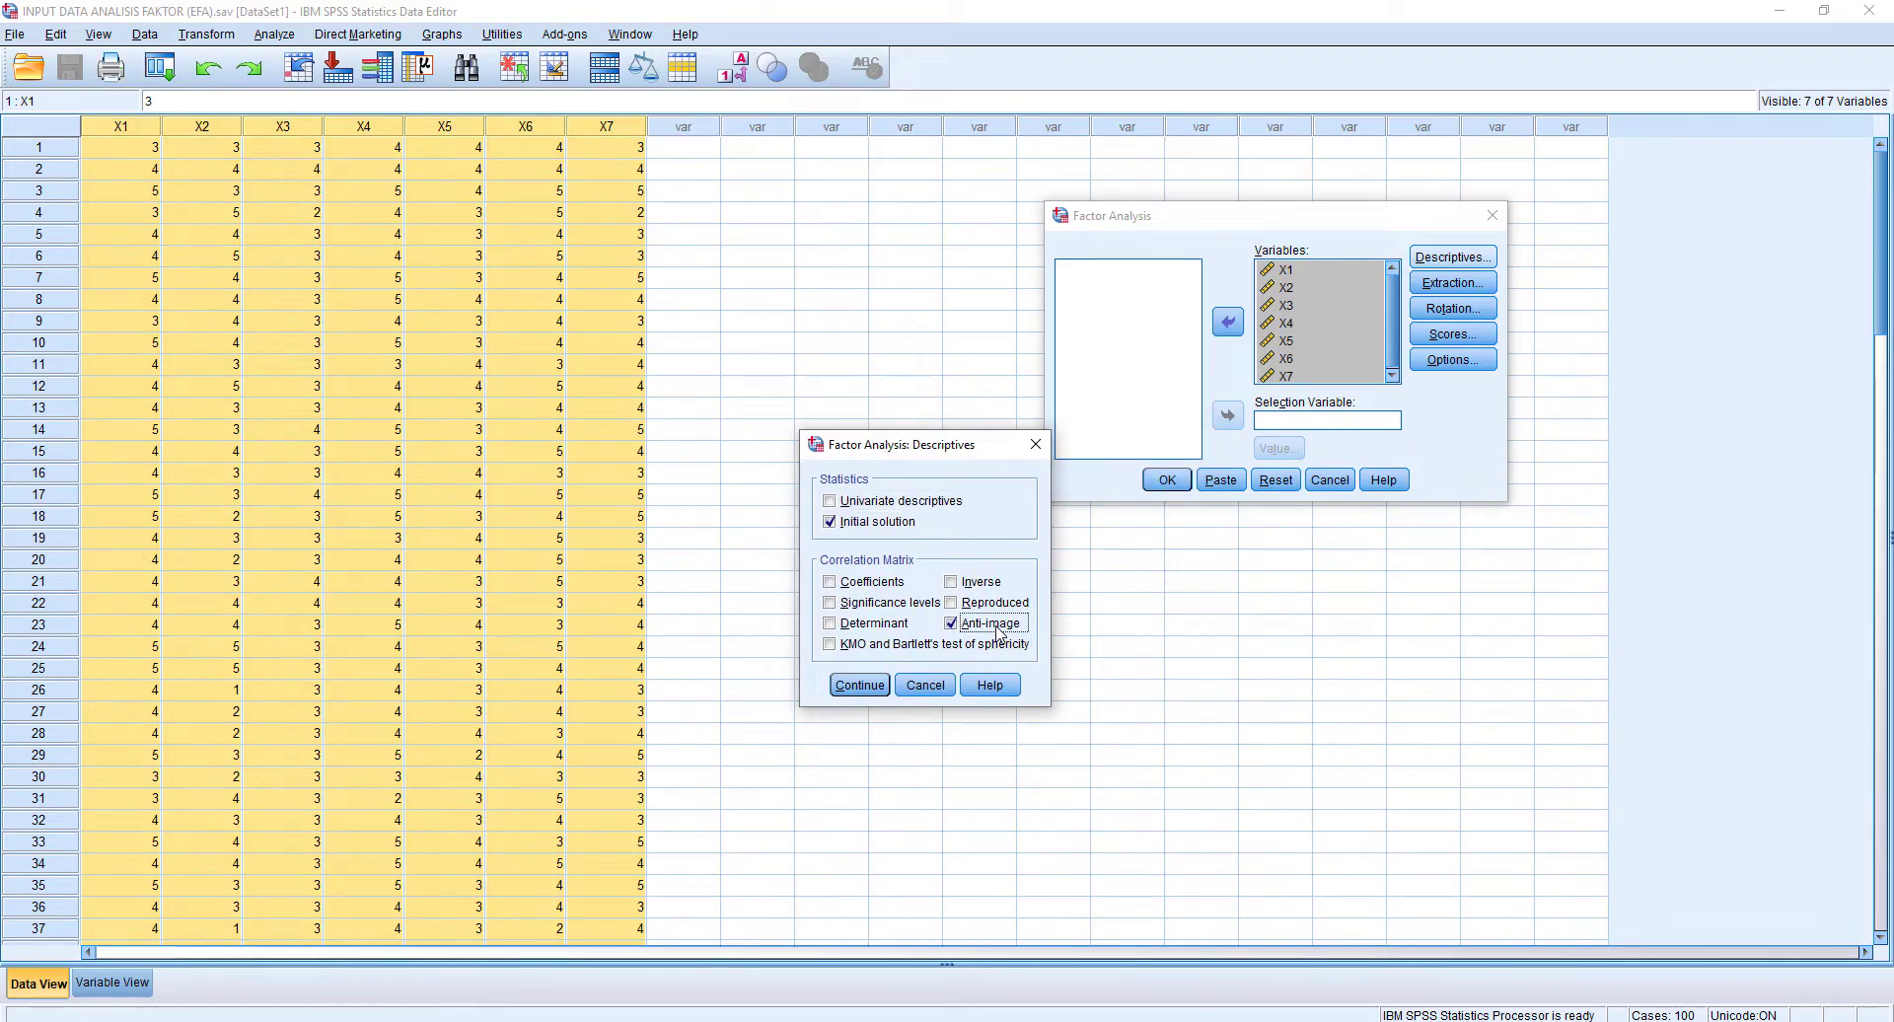
pyautogui.click(898, 646)
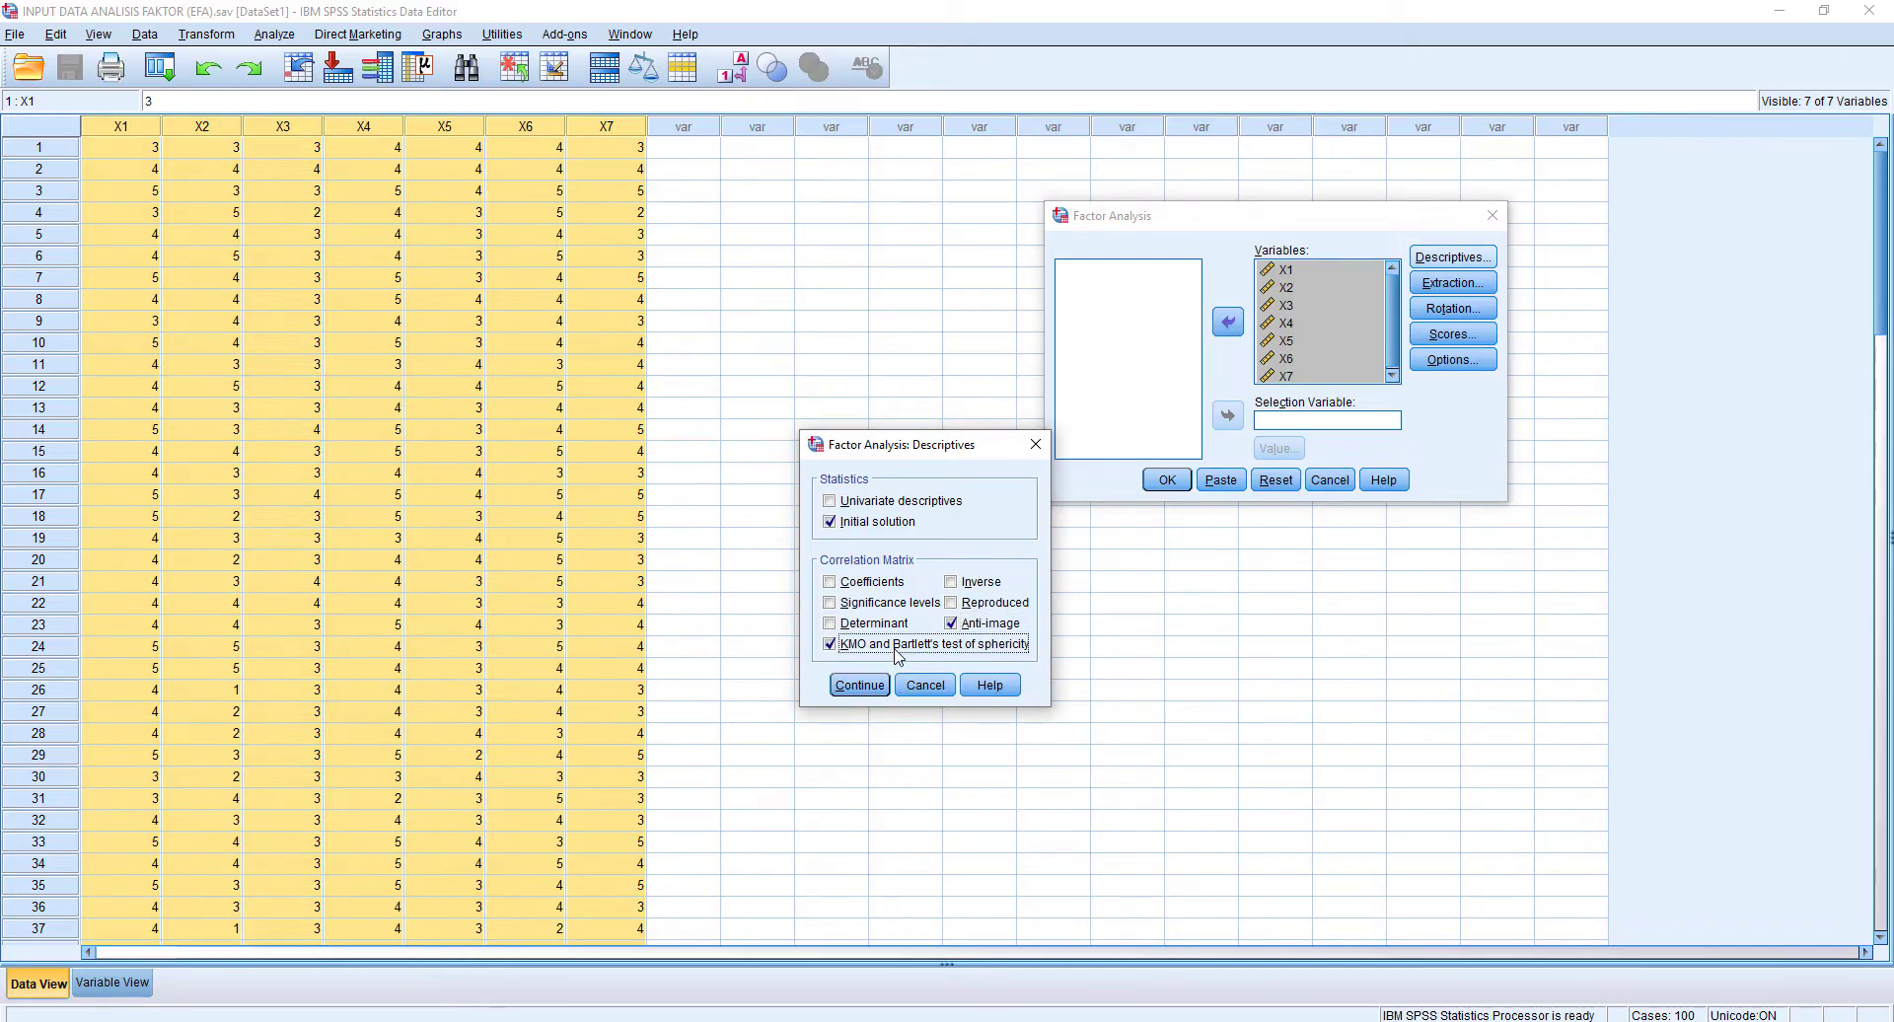
pyautogui.click(859, 686)
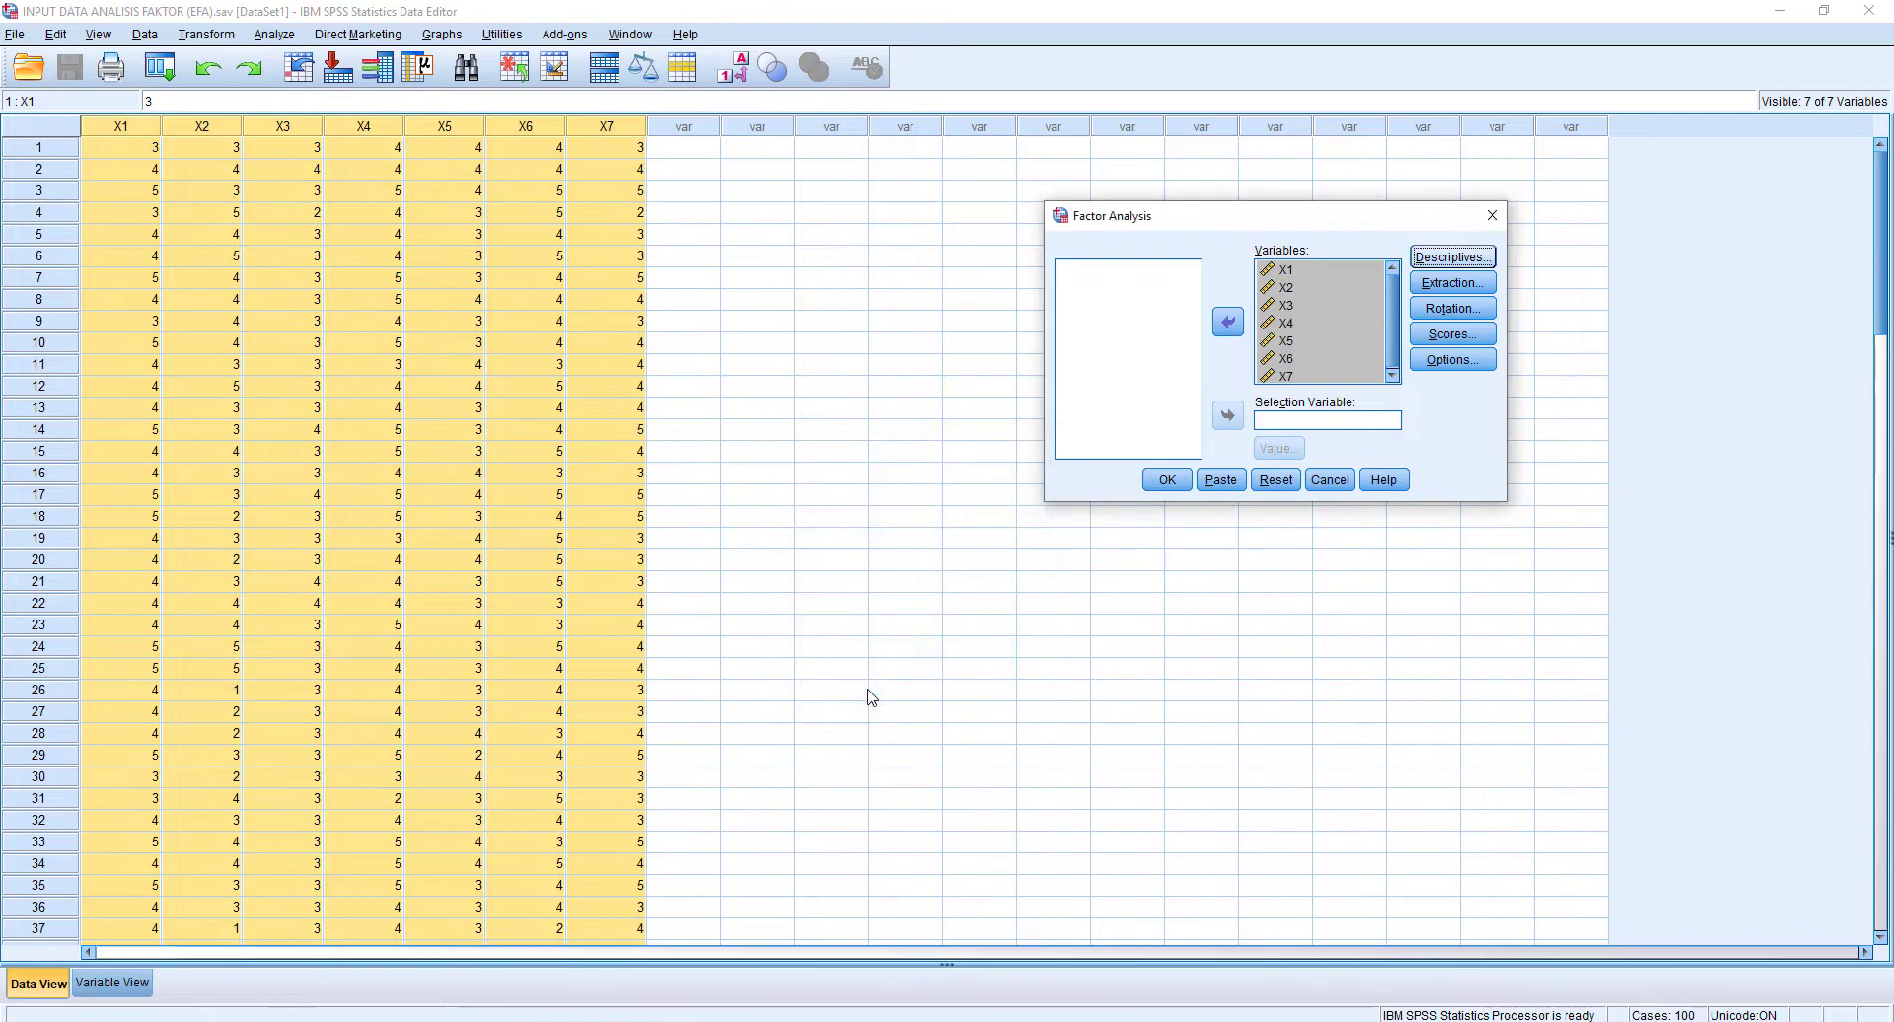
# Set the factor rotation method to Varimax.
pyautogui.click(1476, 315)
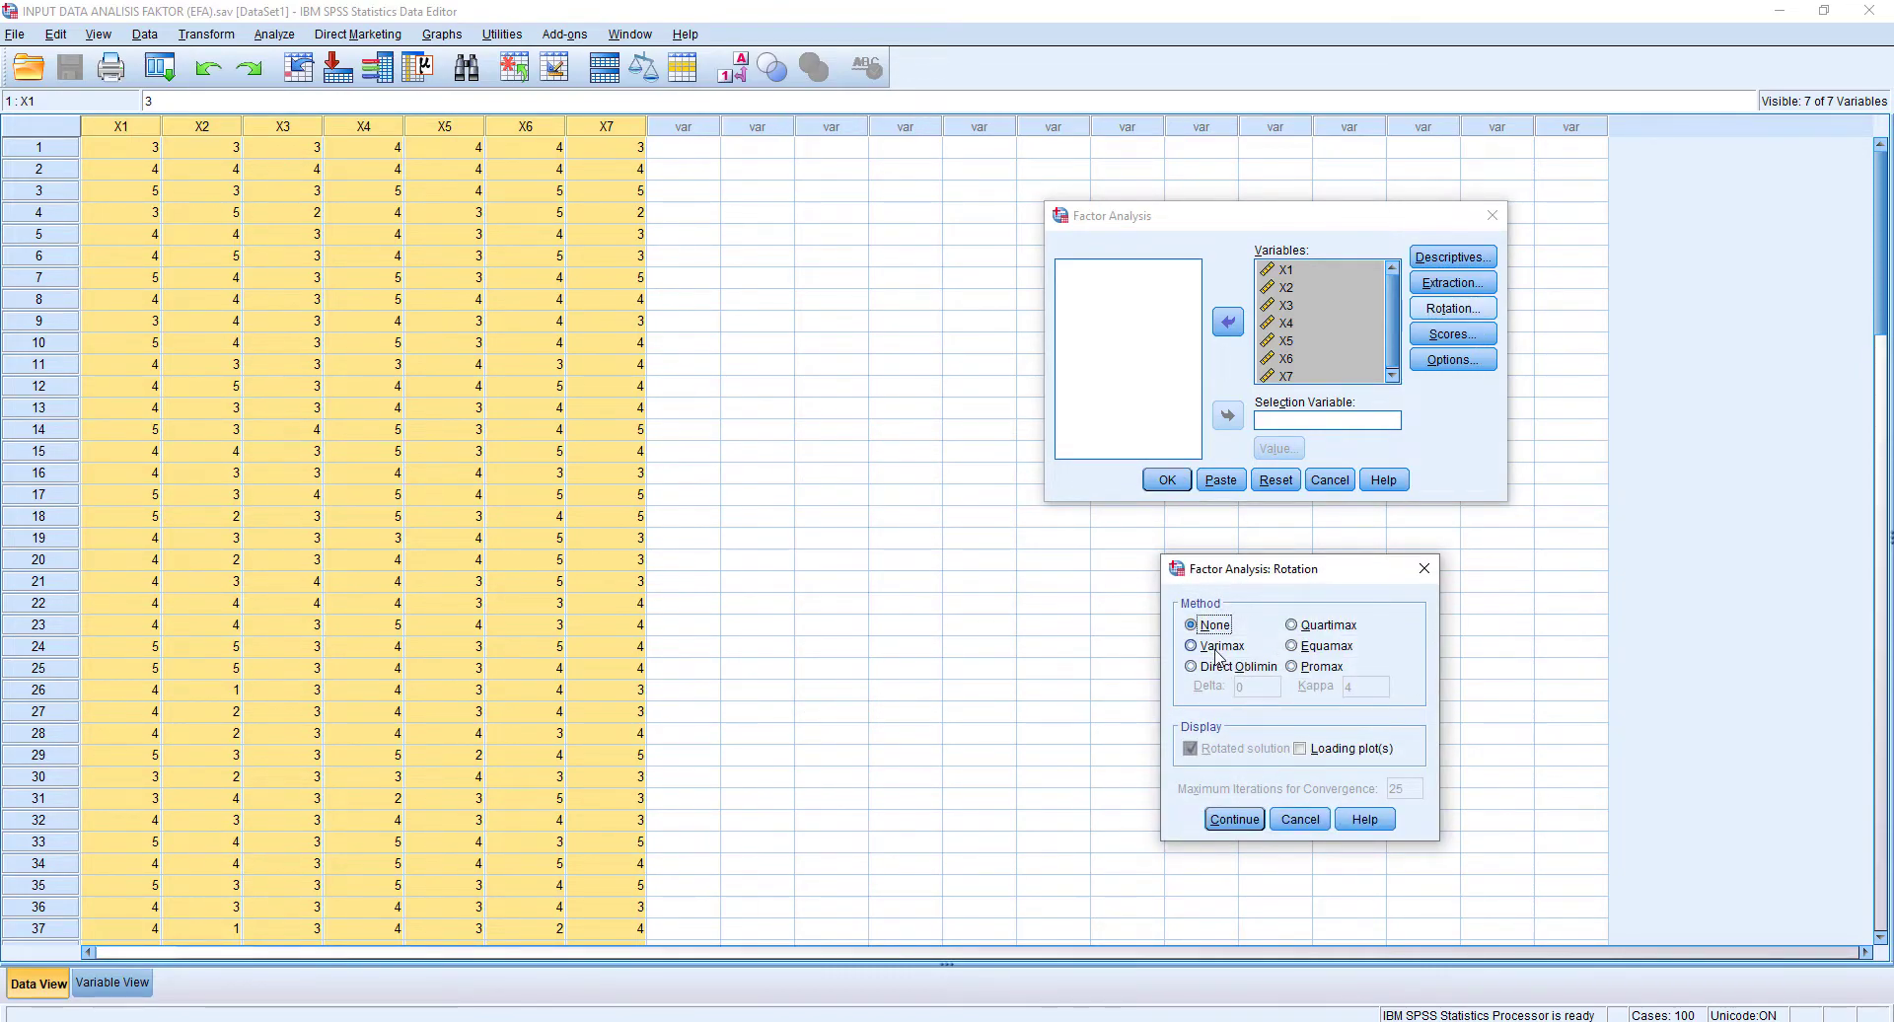
pyautogui.click(1219, 647)
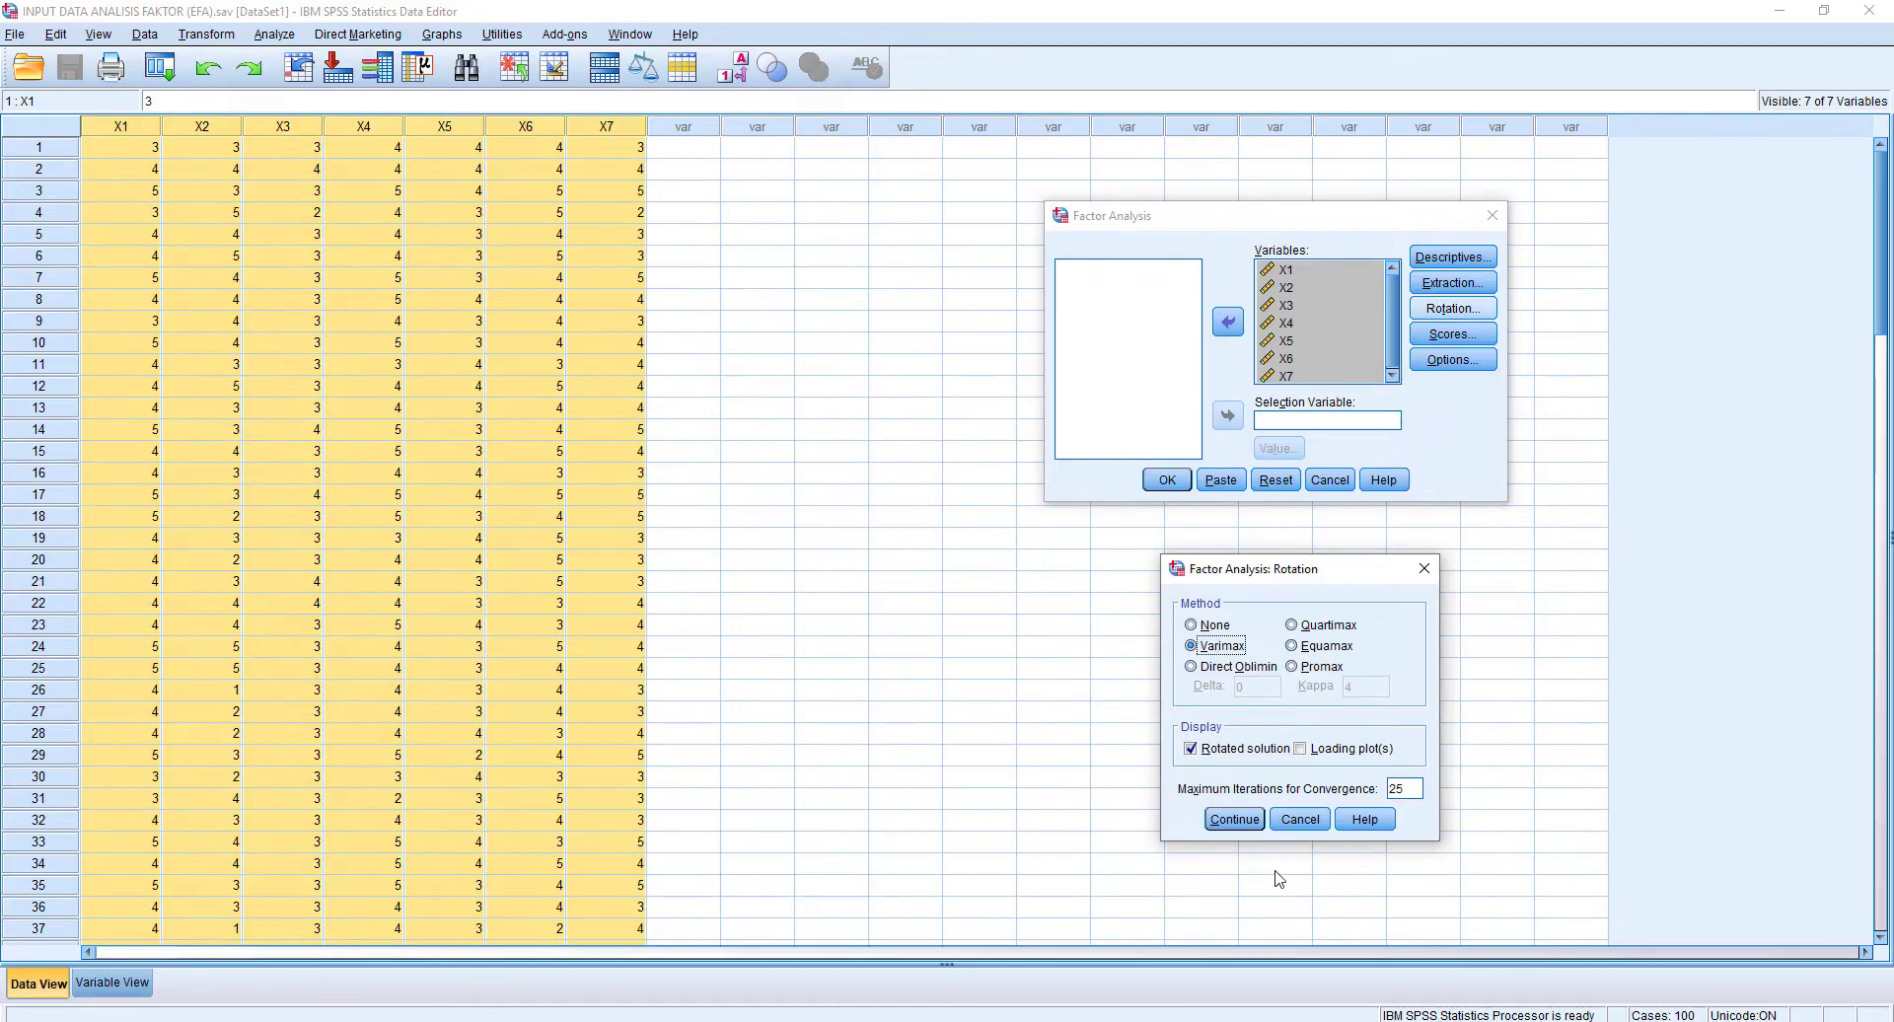
pyautogui.click(1259, 825)
# Suppress small coefficients with an absolute value below .50 and run the factor analysis.
pyautogui.click(1484, 363)
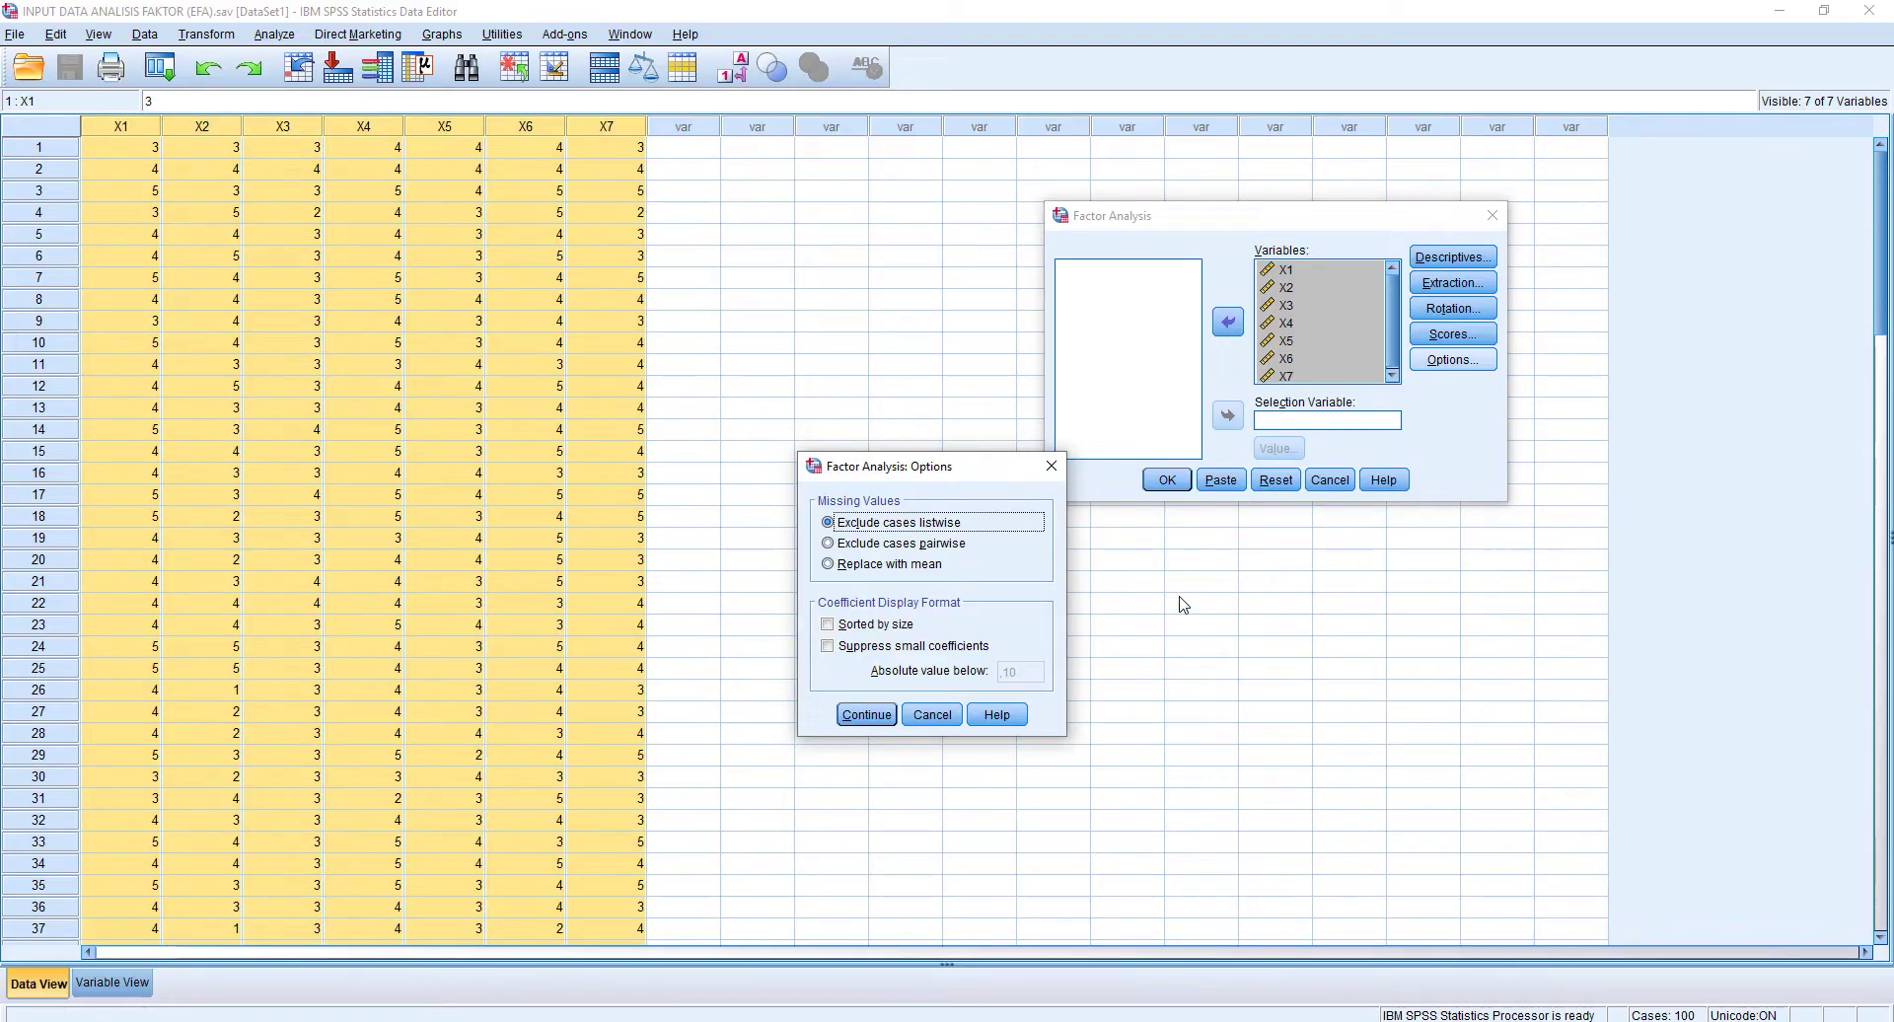
pyautogui.click(962, 655)
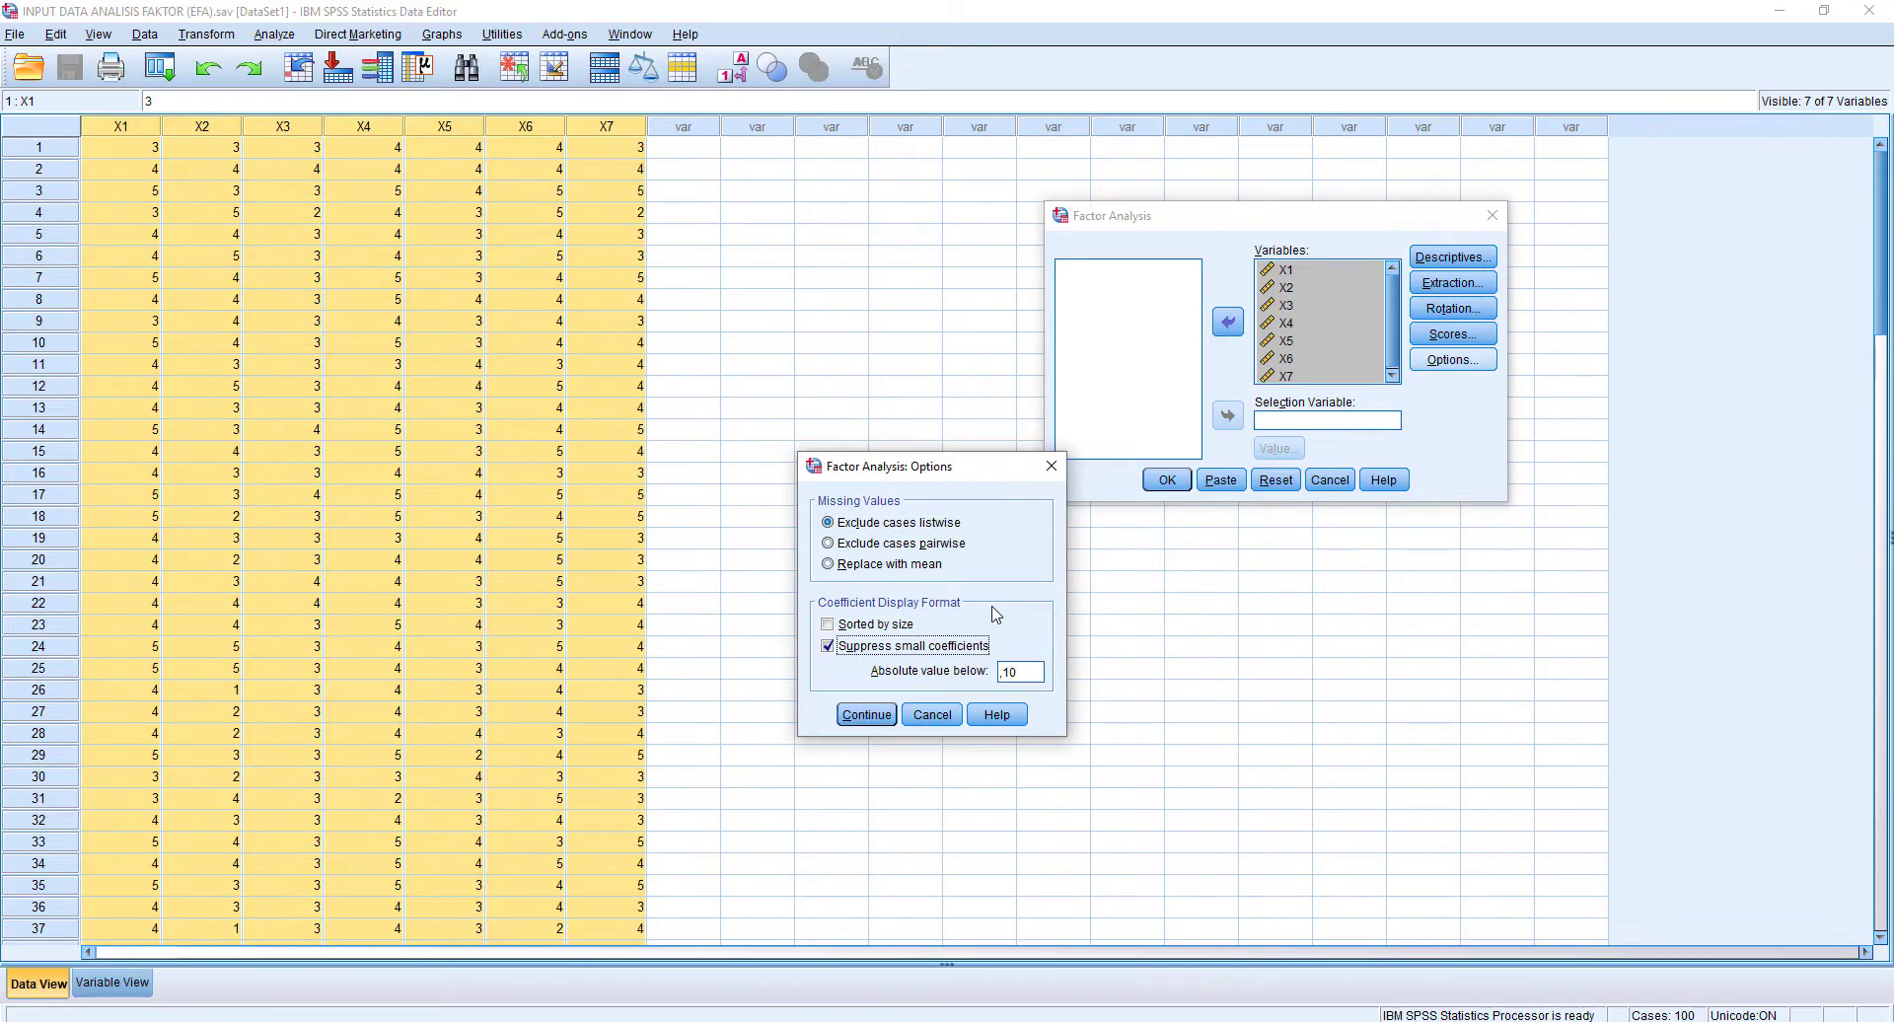
pyautogui.doubleClick(1033, 674)
pyautogui.click(1033, 674)
pyautogui.press('BackSpace')
pyautogui.press('BackSpace')
pyautogui.press('BackSpace')
pyautogui.write('.50')
pyautogui.click(863, 715)
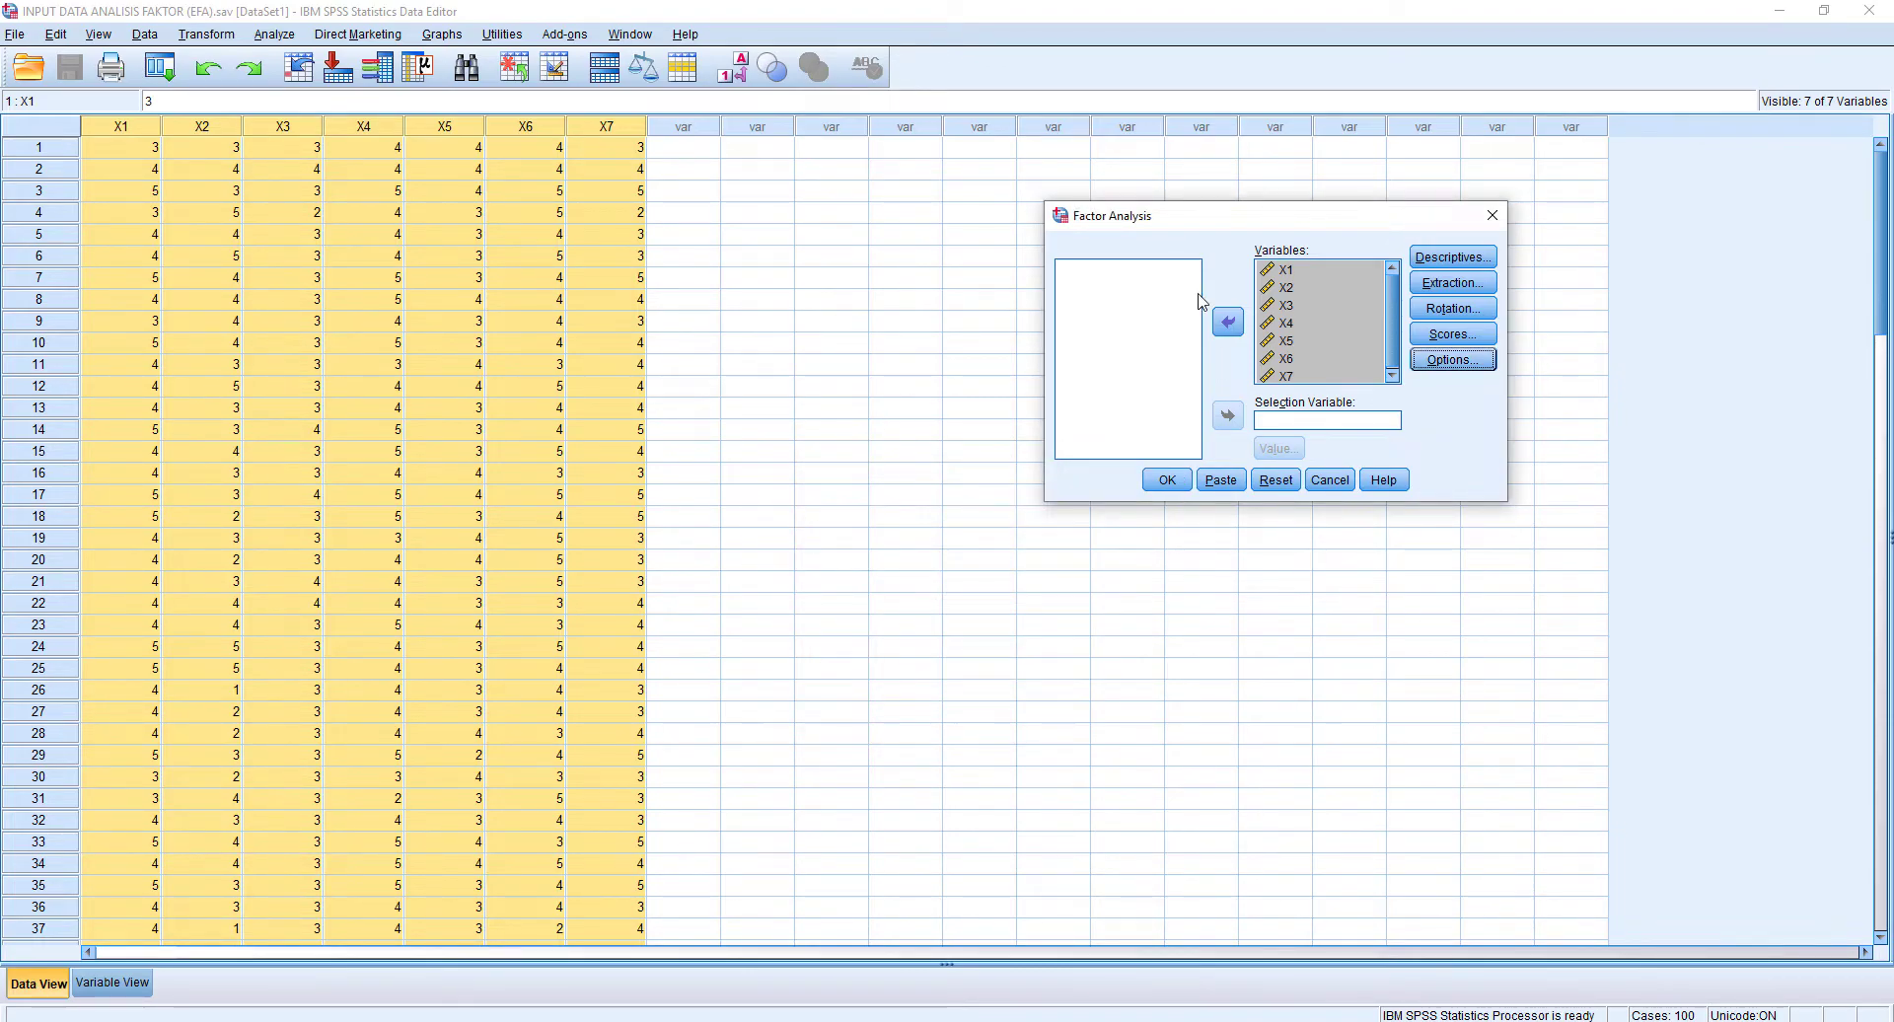
pyautogui.click(1168, 480)
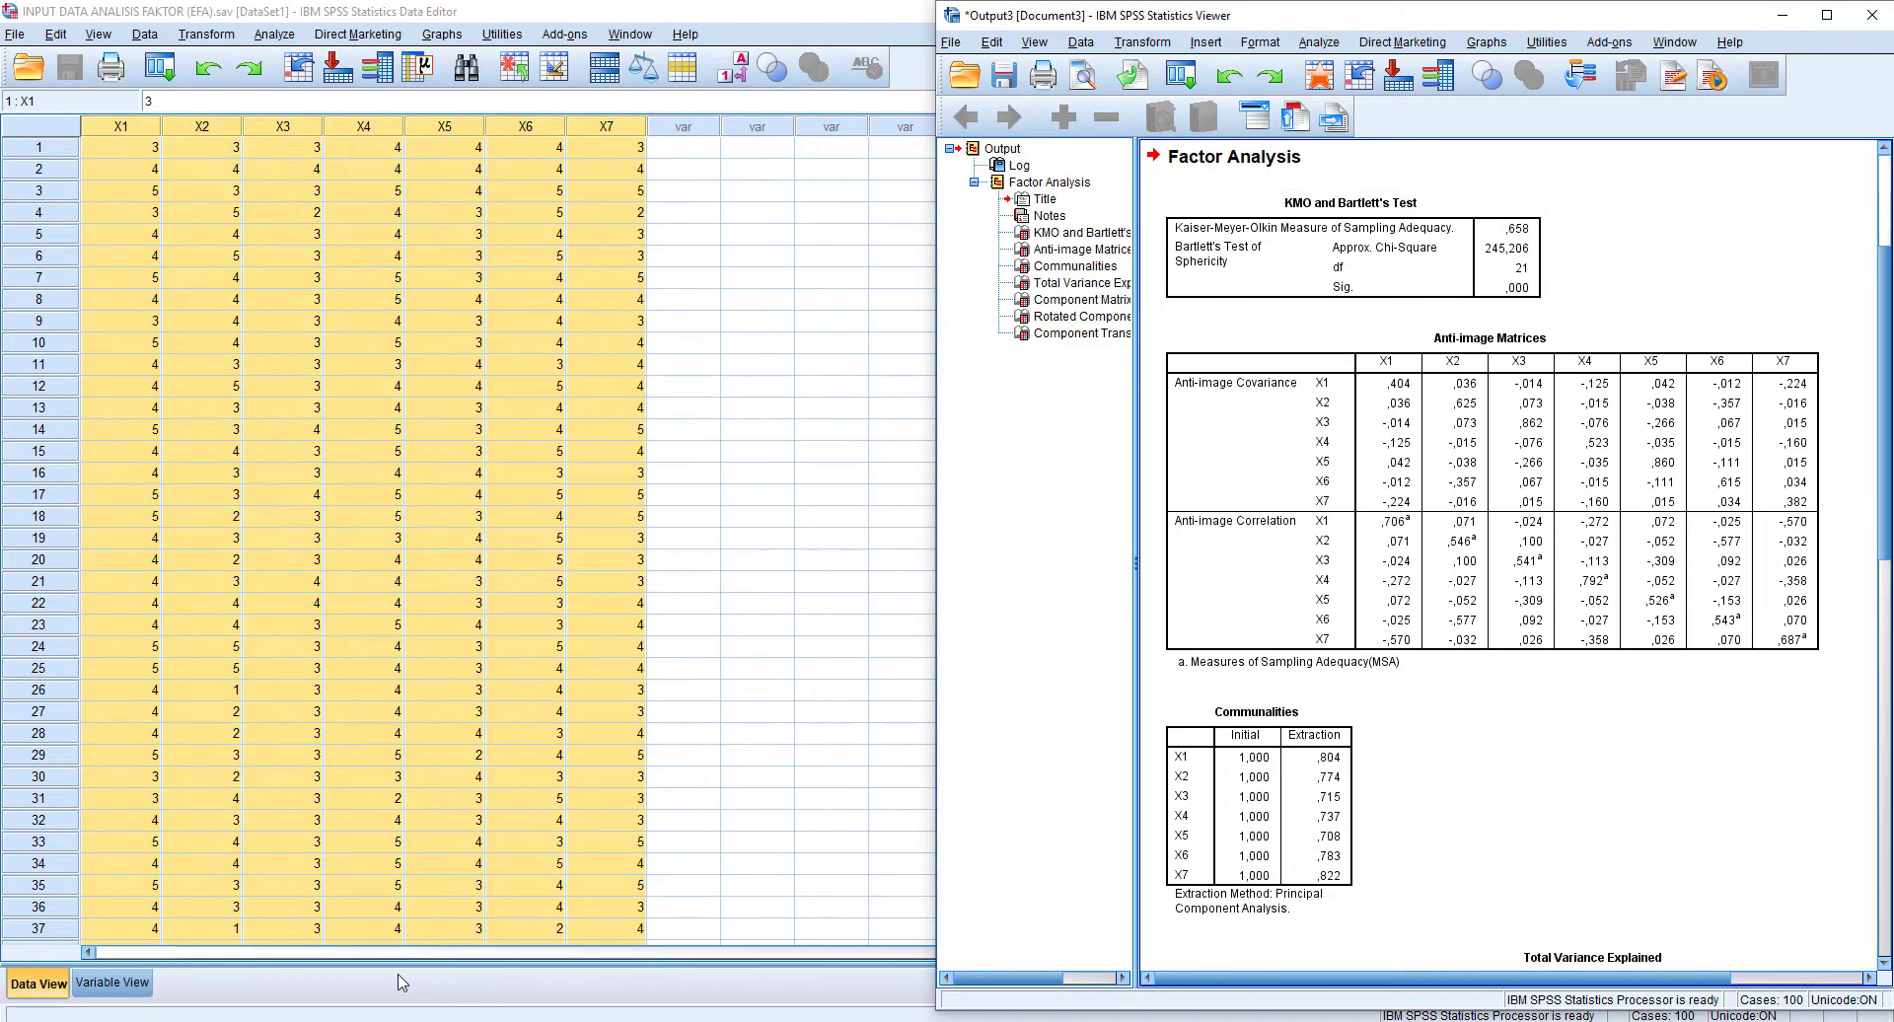
# Switch to the PDF in Adobe Reader and compare its KMO and Bartlett's Test interpretation with the SPSS output table.
pyautogui.moveTo(361, 1017)
pyautogui.click(361, 947)
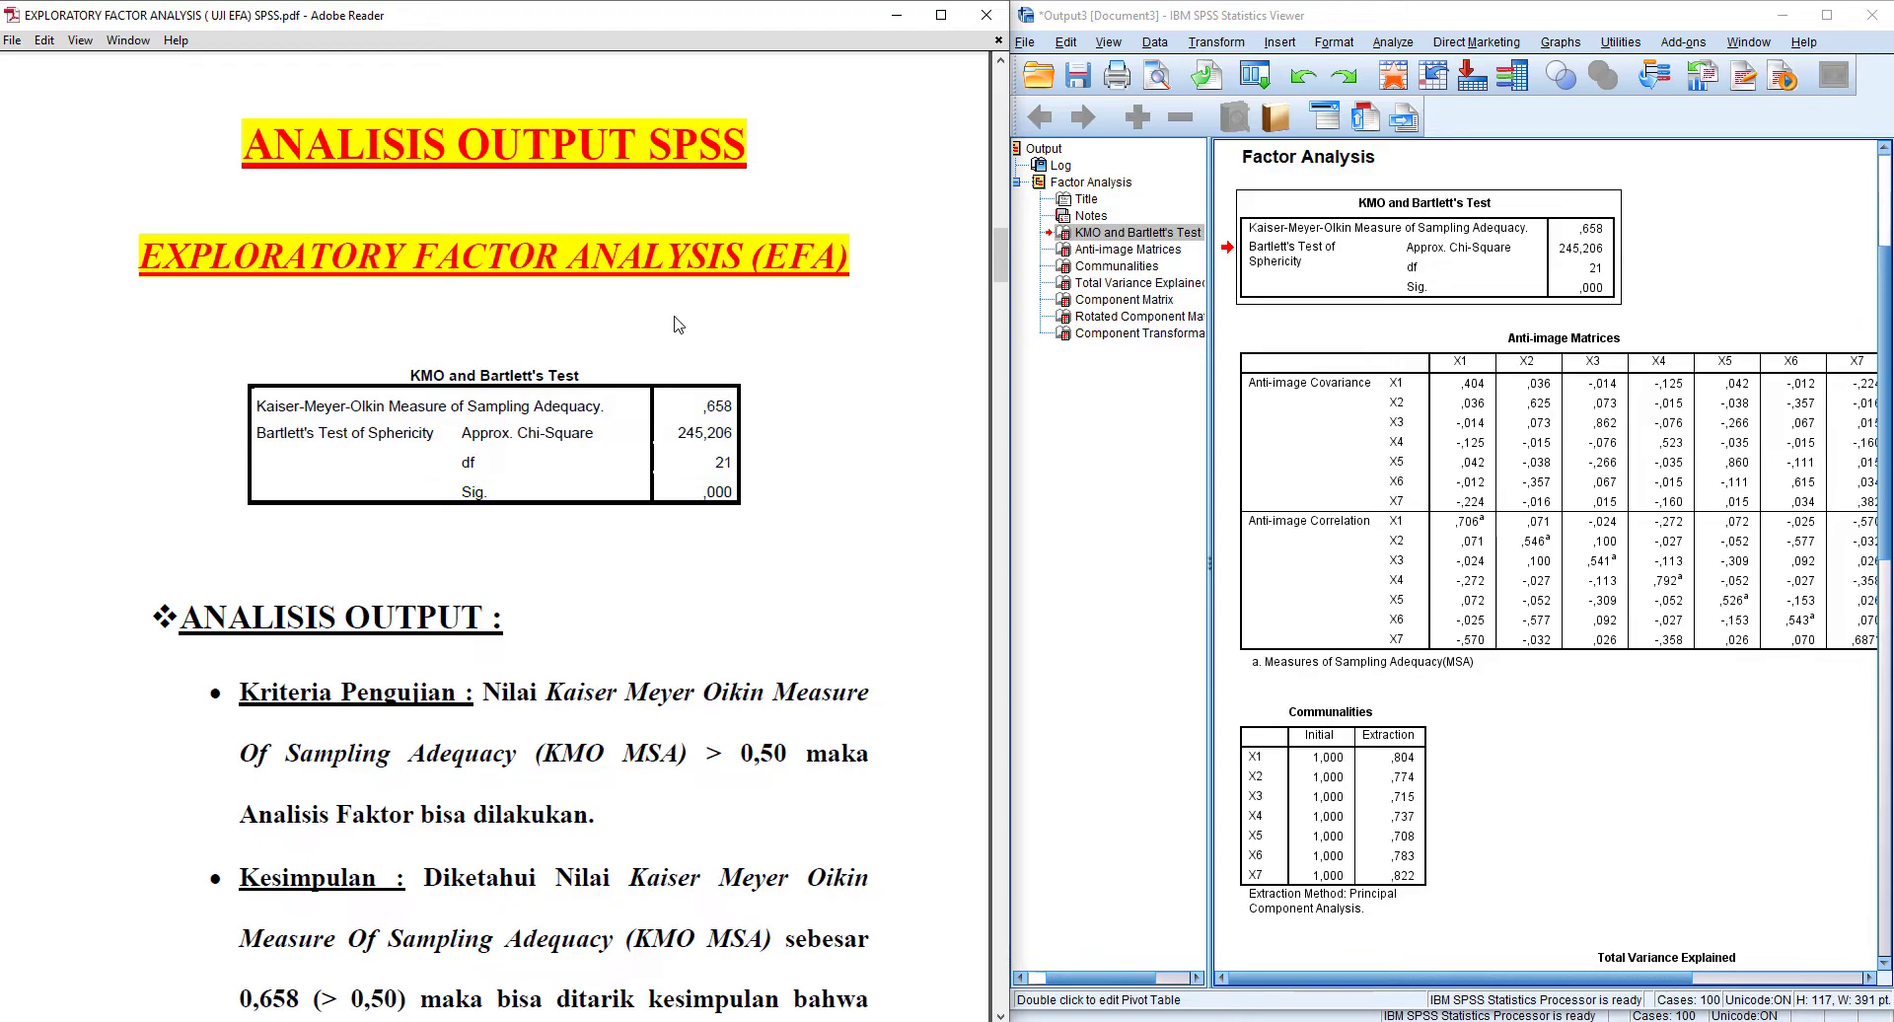
pyautogui.click(1454, 254)
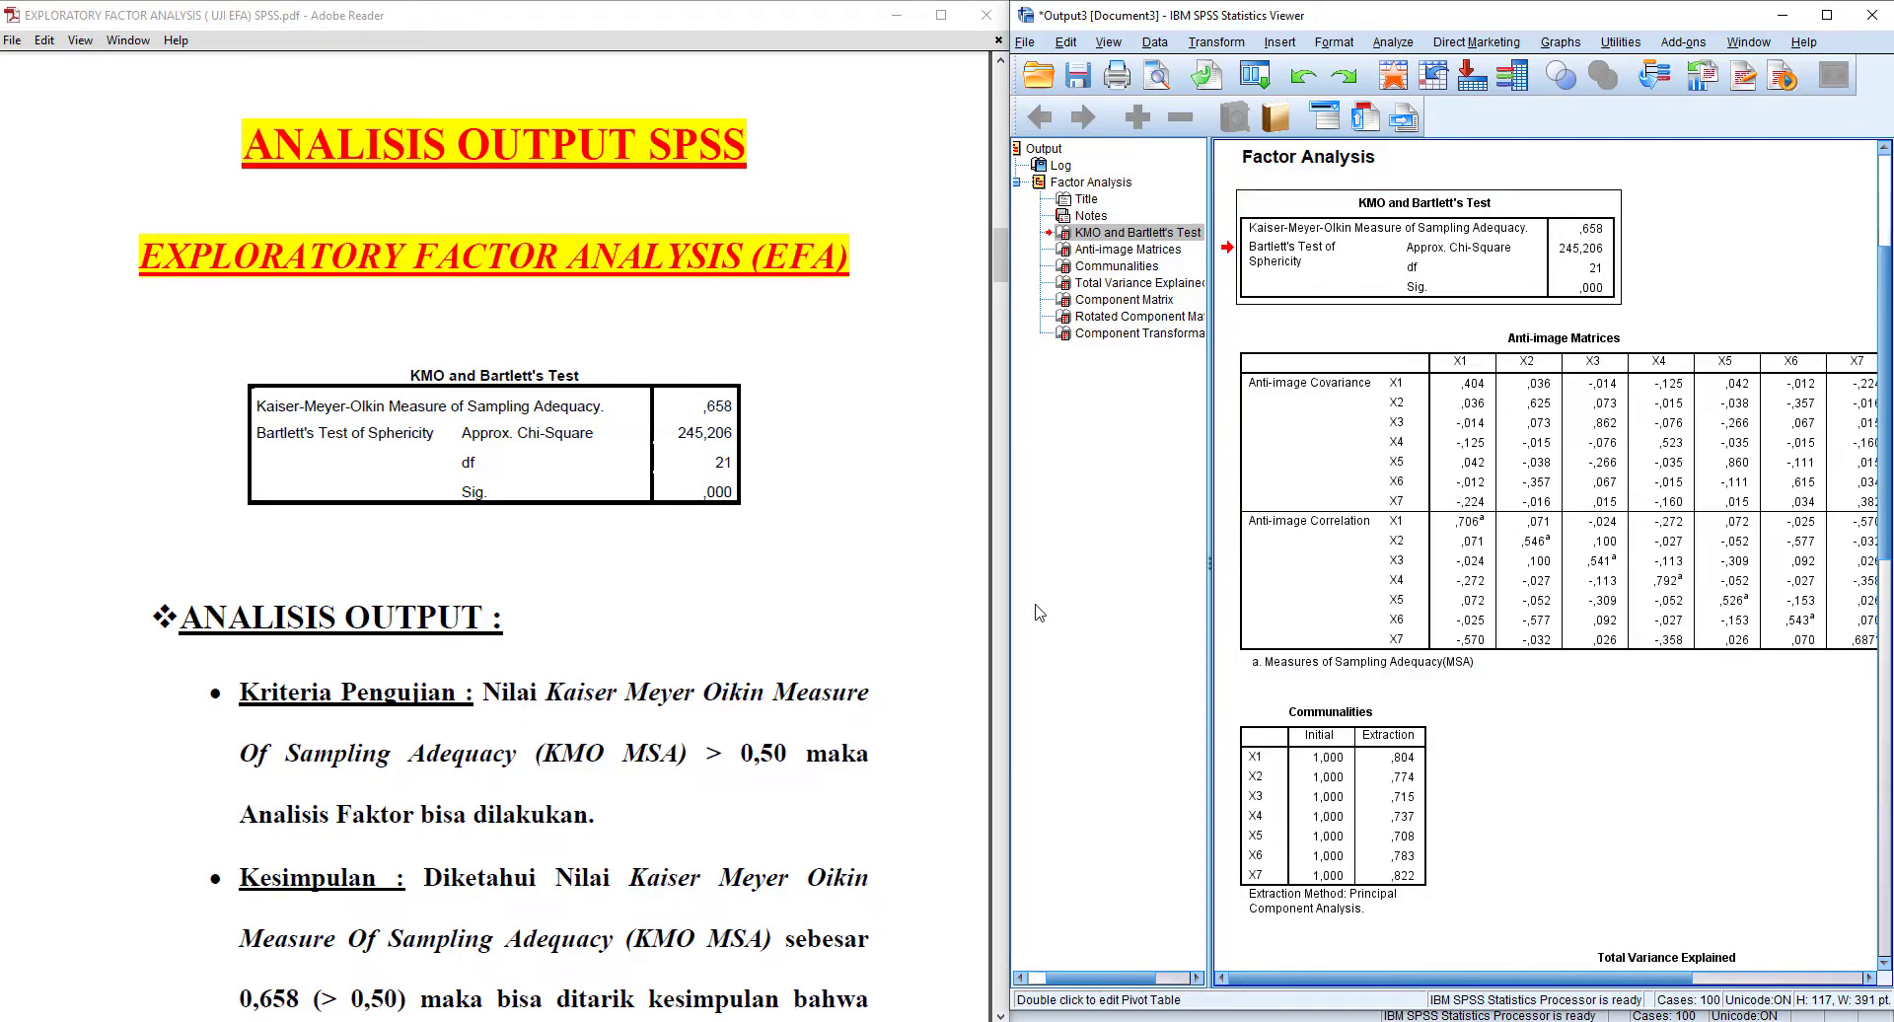
pyautogui.moveTo(1000, 277); pyautogui.dragTo(1000, 283)
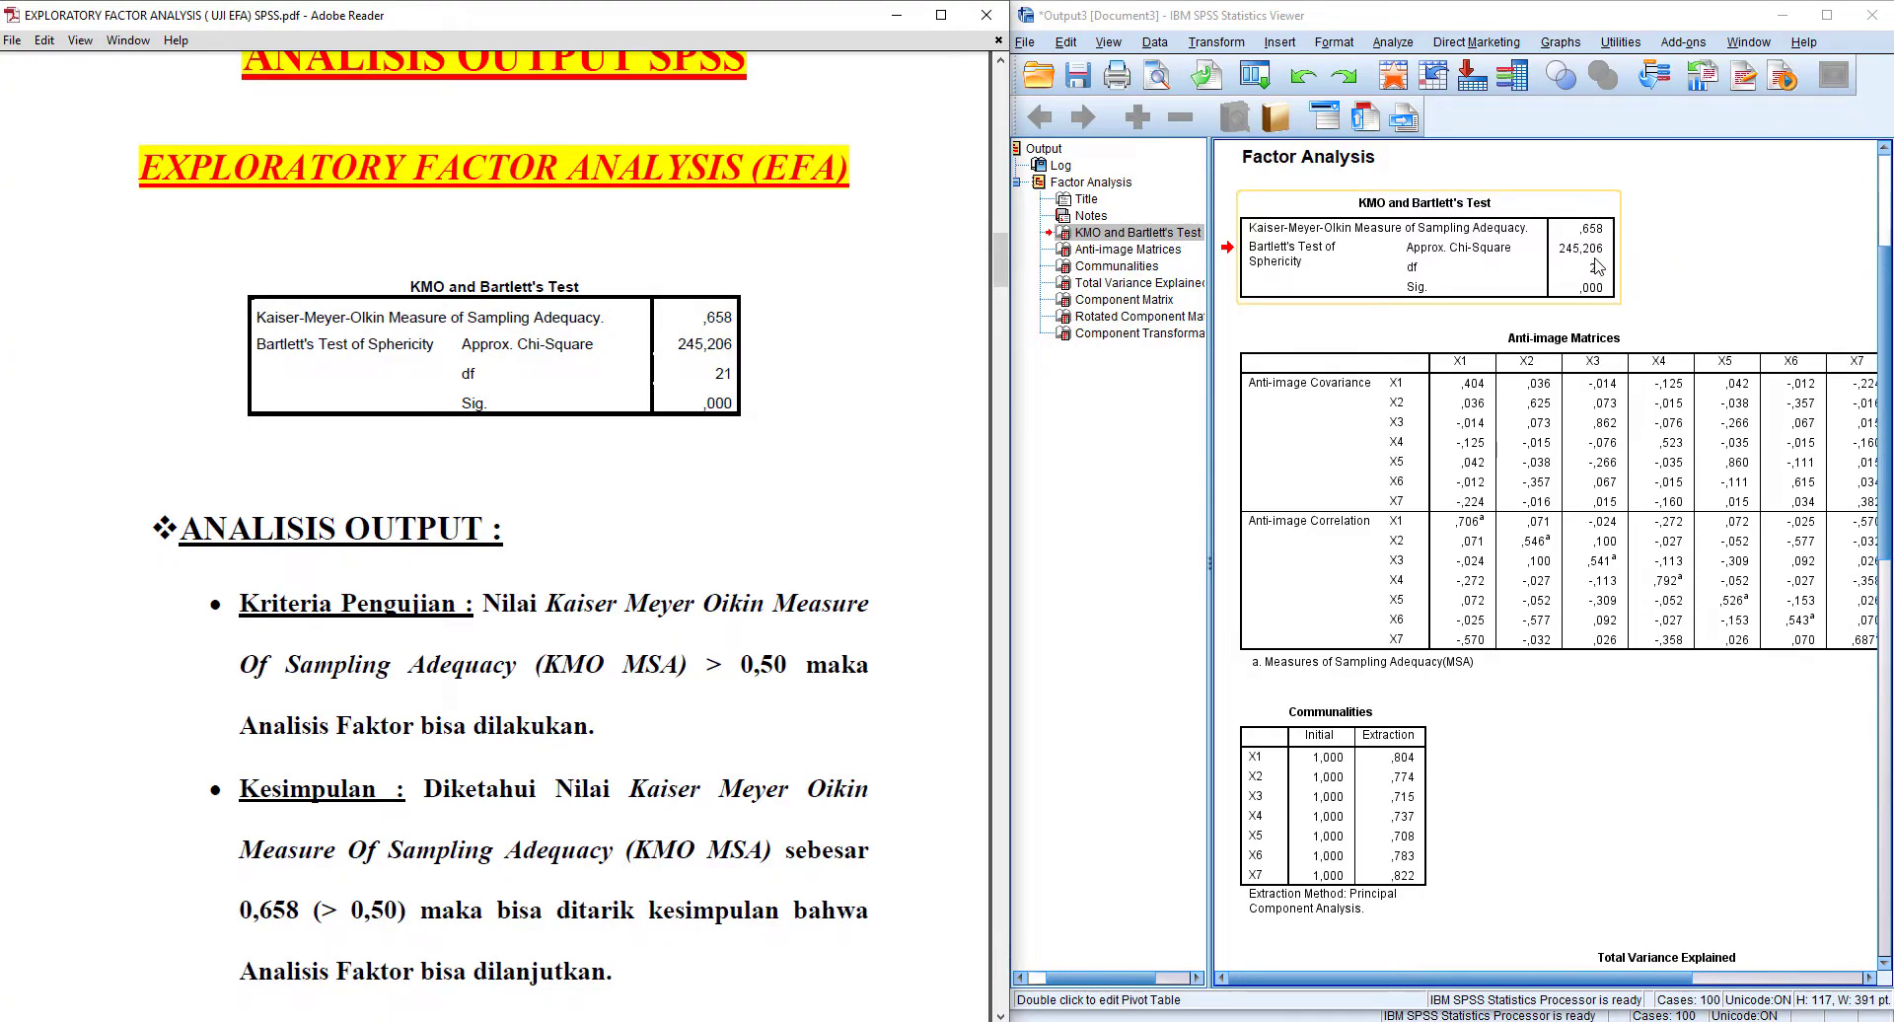
pyautogui.moveTo(1001, 274); pyautogui.dragTo(1001, 282)
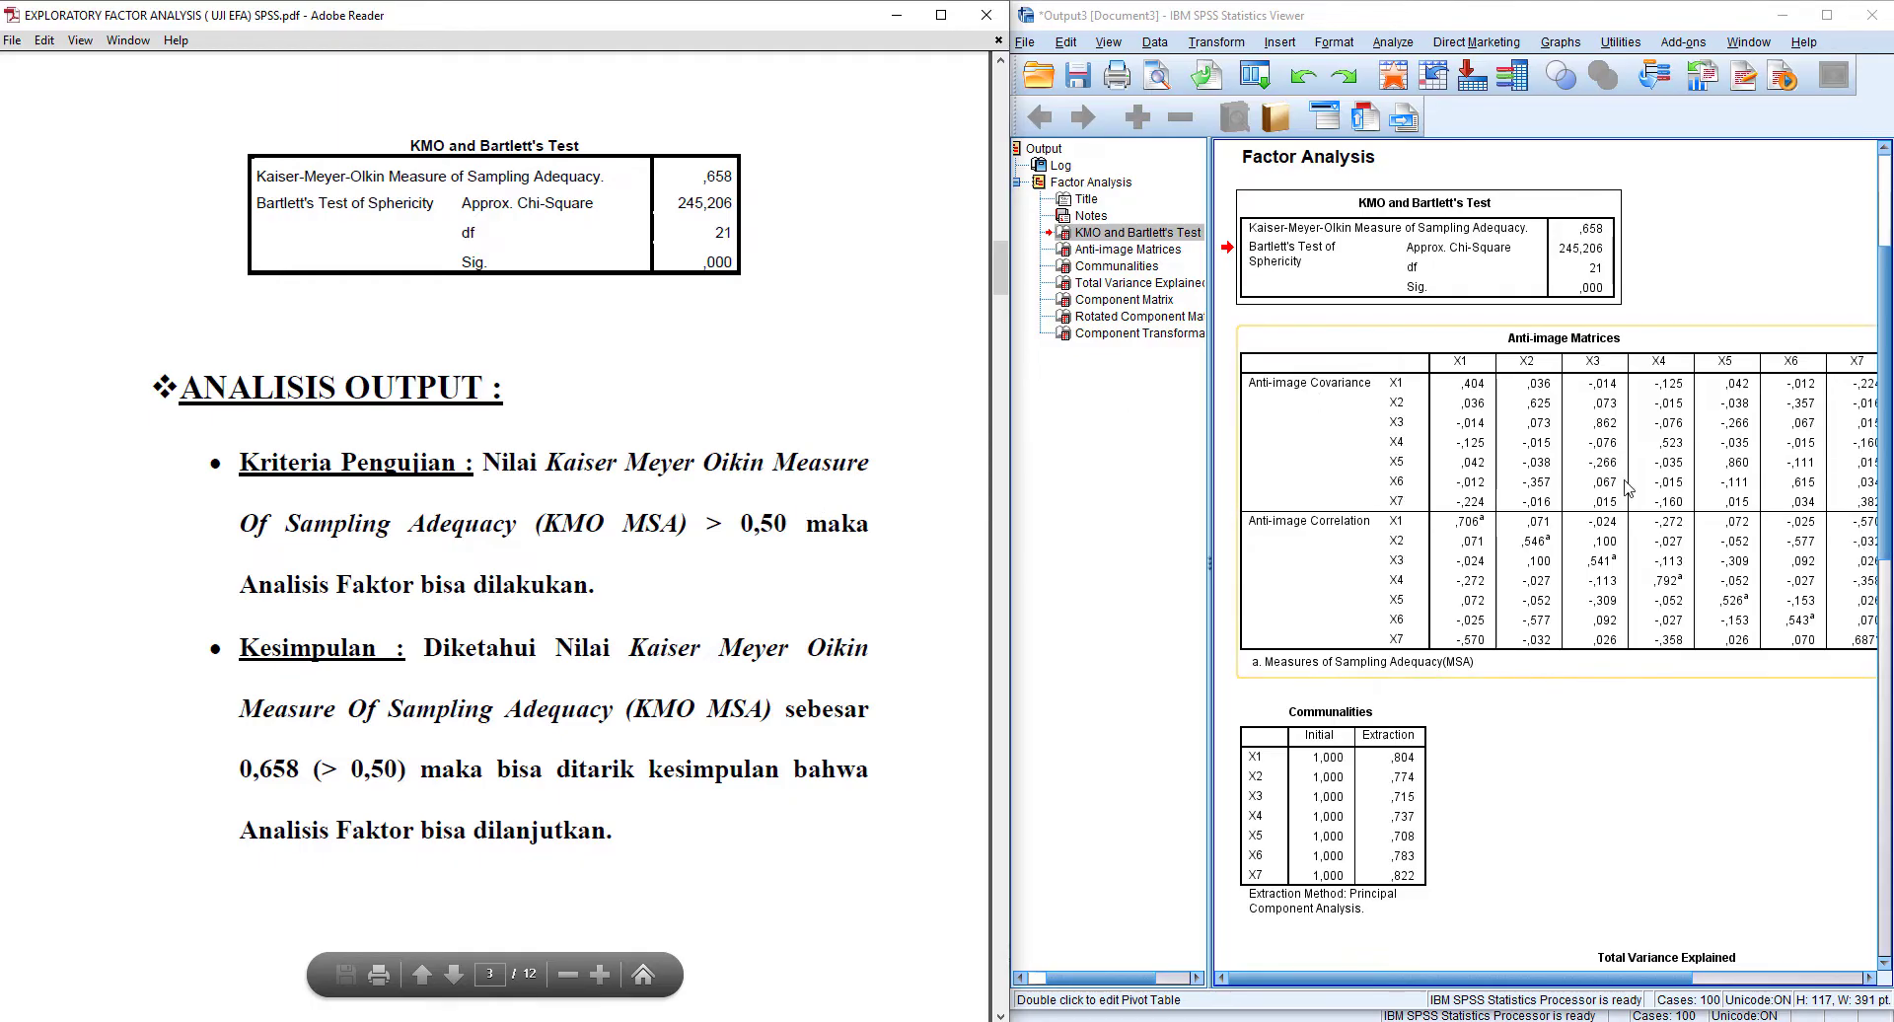
# Examine the Anti-image Matrices output and the PDF's Anti-Image Correlation recap, checking variables X1 to X7 against the 0,50 MSA criterion.
pyautogui.click(1558, 481)
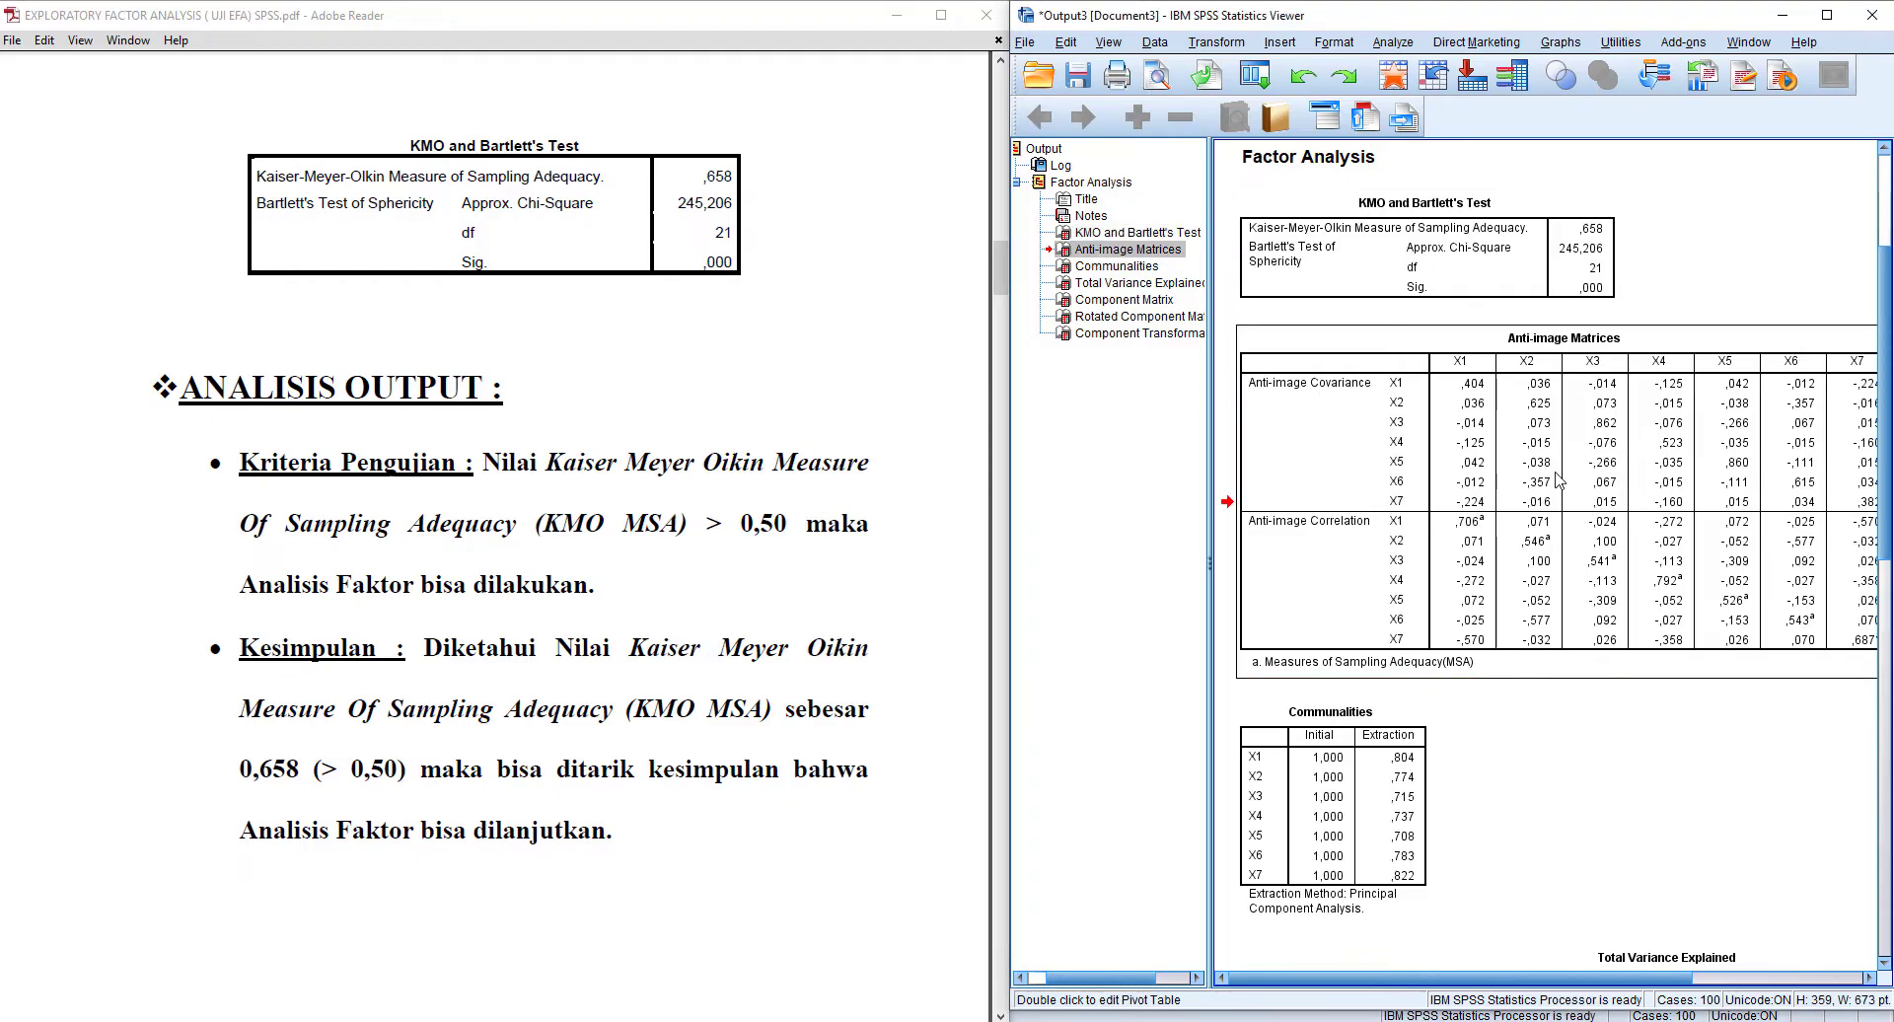
pyautogui.moveTo(1000, 278); pyautogui.dragTo(997, 342)
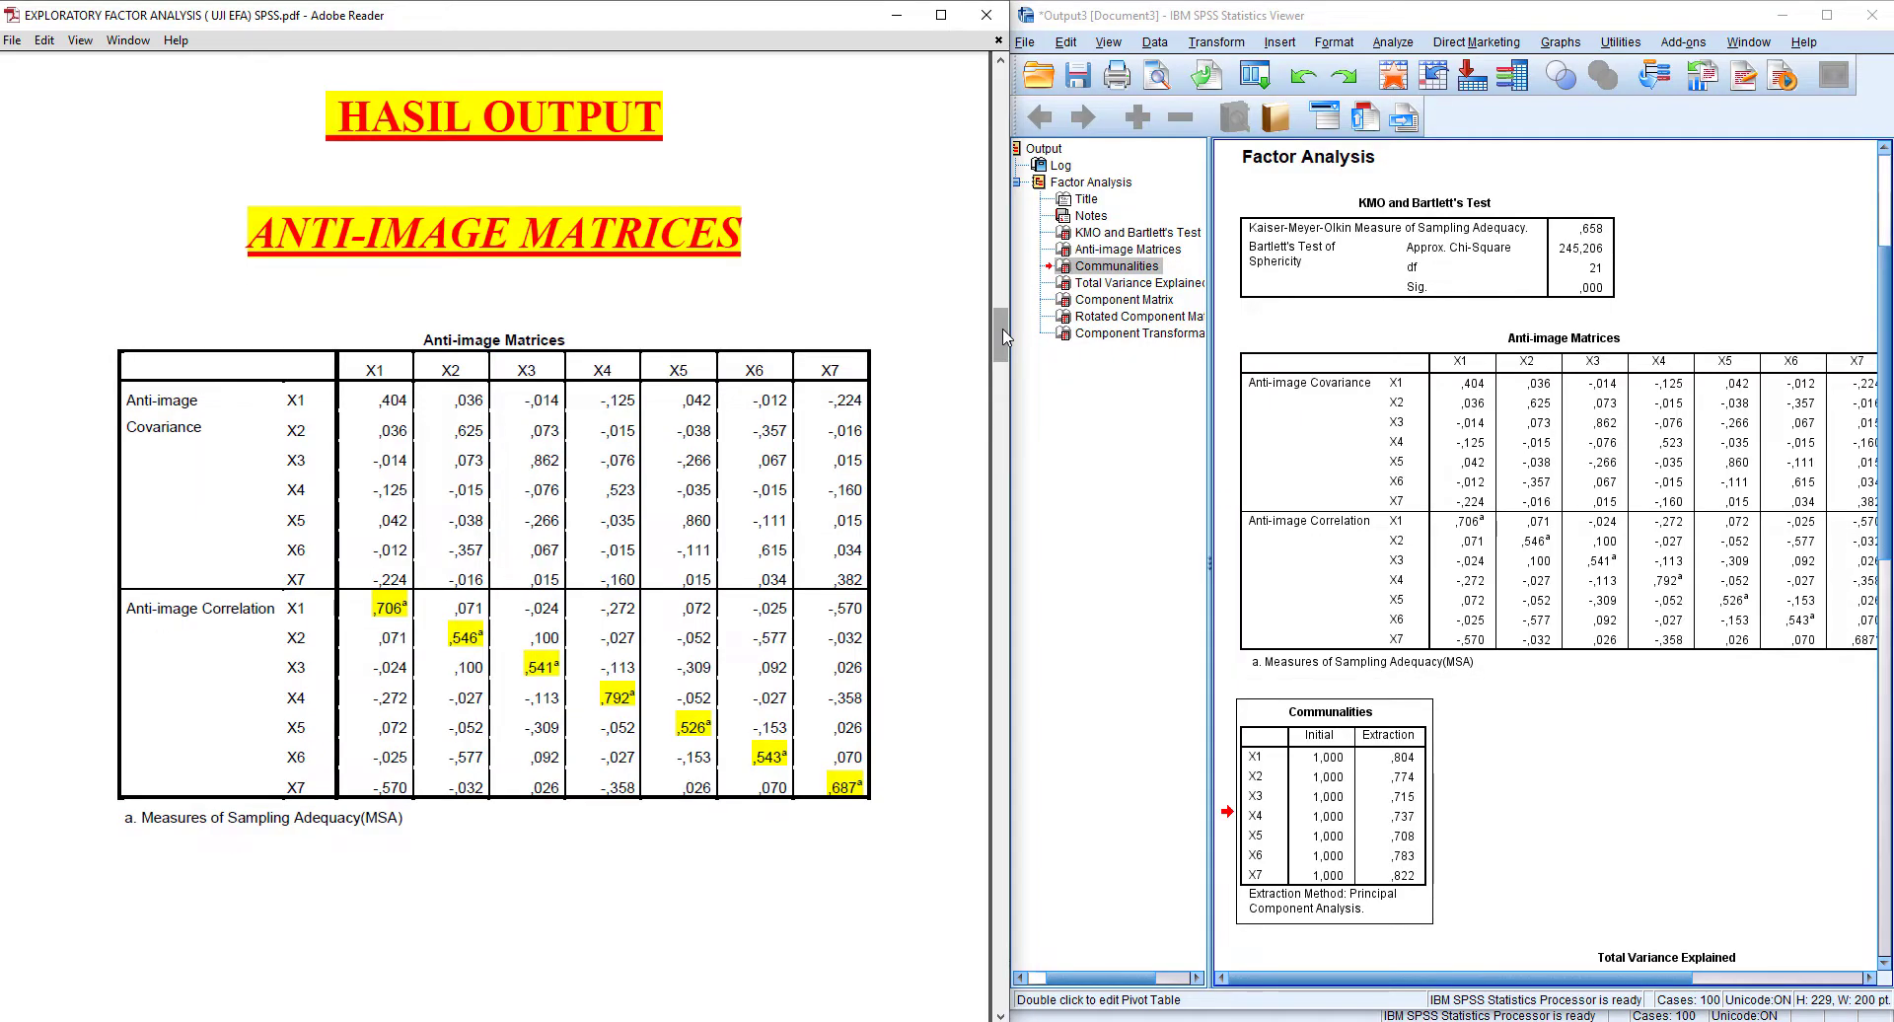
pyautogui.moveTo(1005, 336); pyautogui.dragTo(1000, 412)
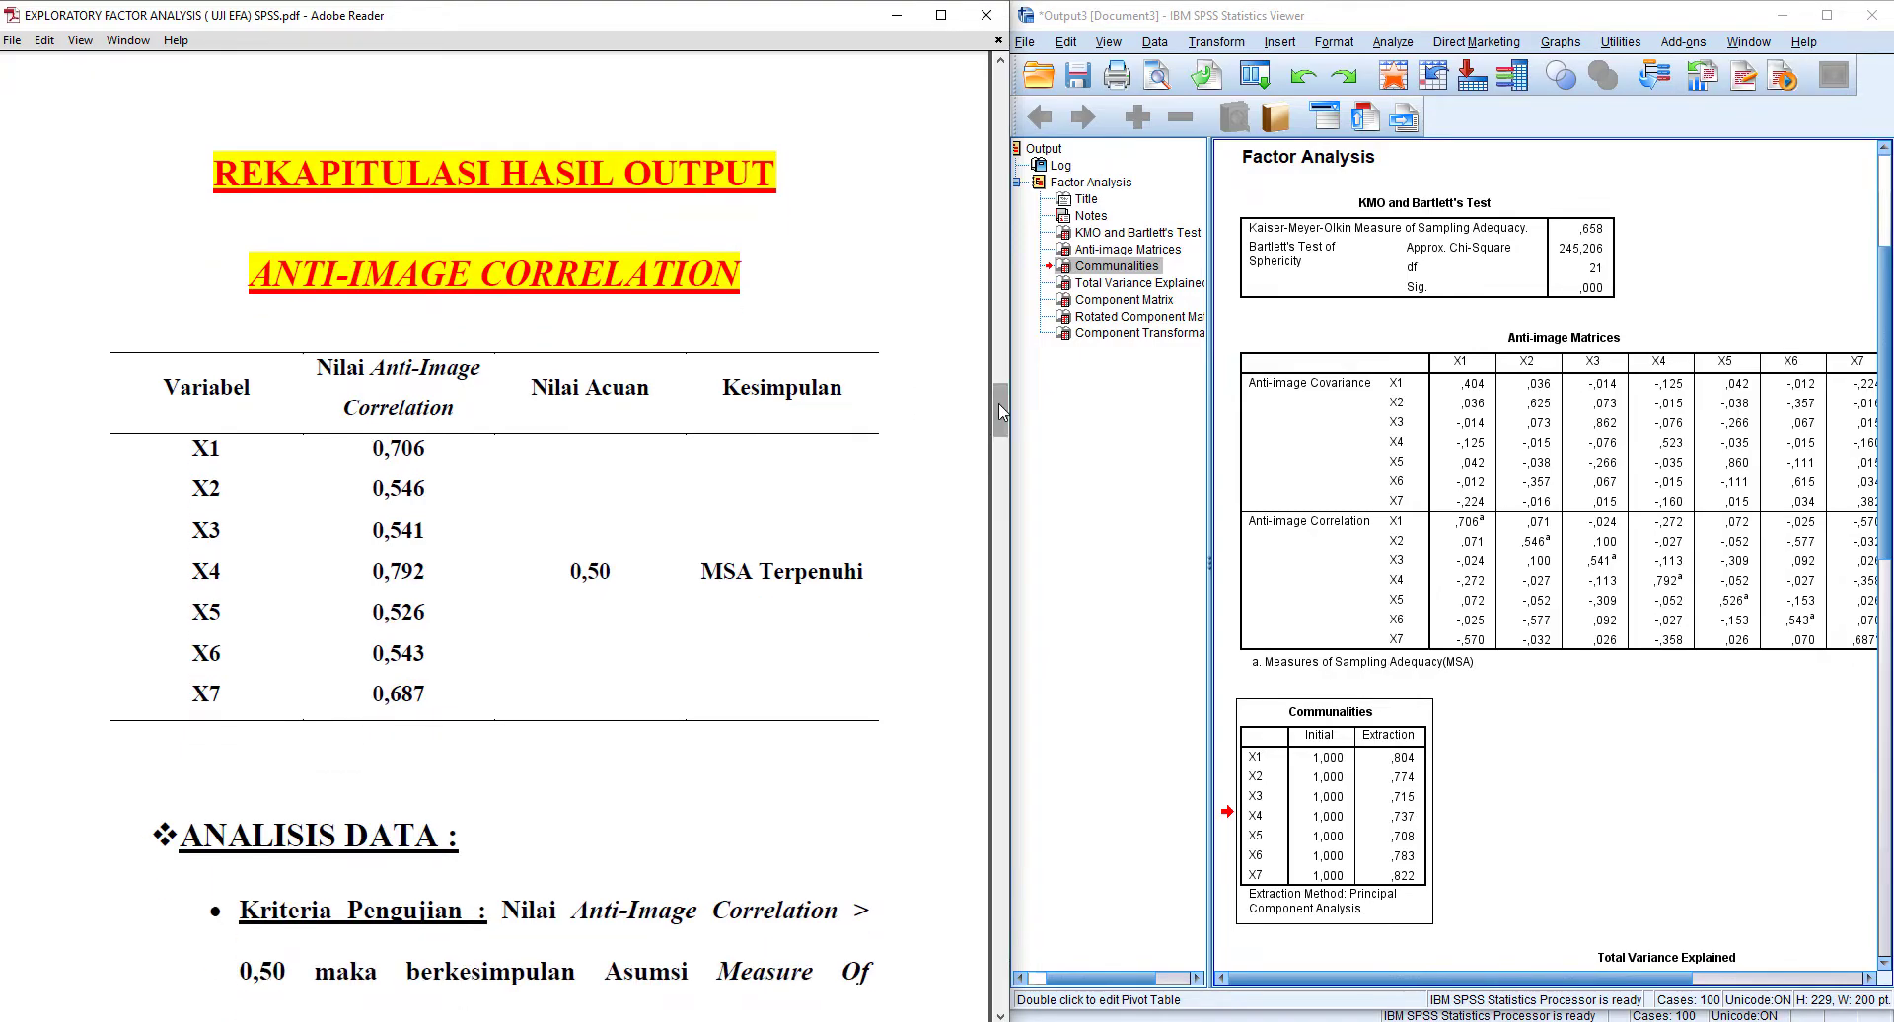
pyautogui.moveTo(373, 449); pyautogui.dragTo(424, 695)
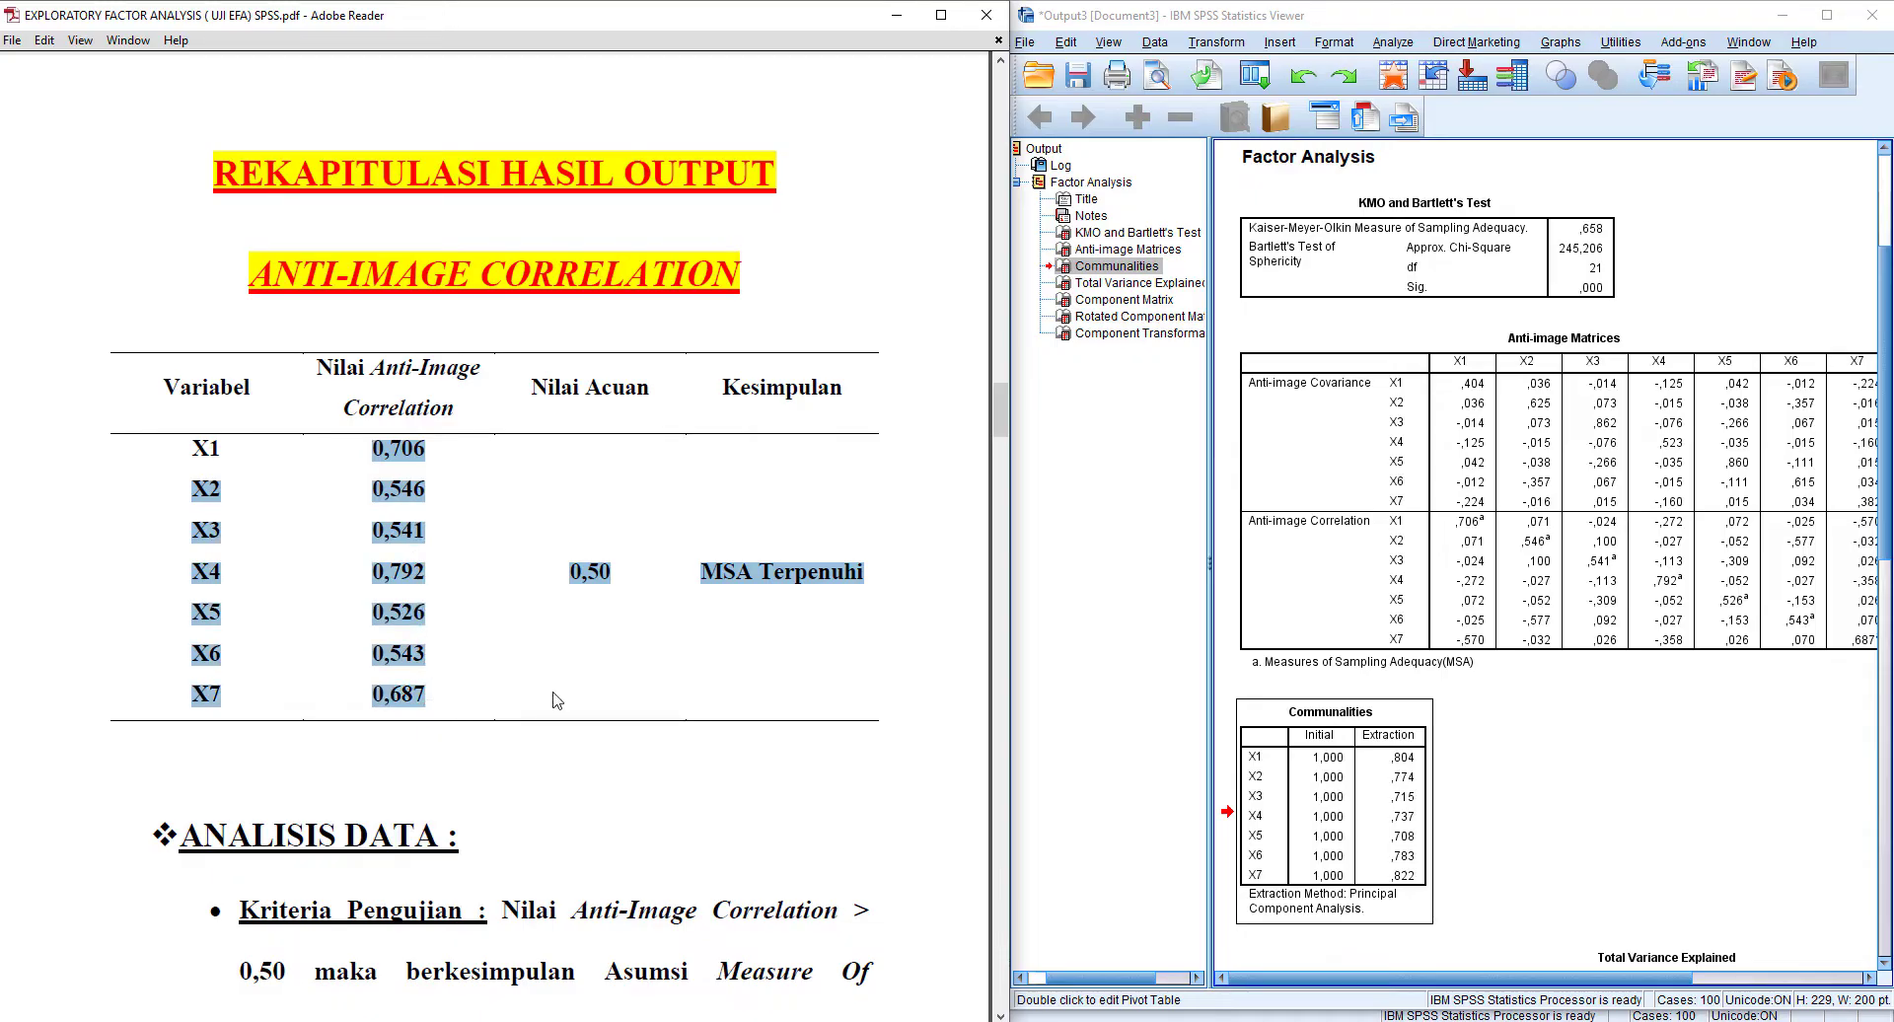
pyautogui.moveTo(1002, 426); pyautogui.dragTo(1002, 440)
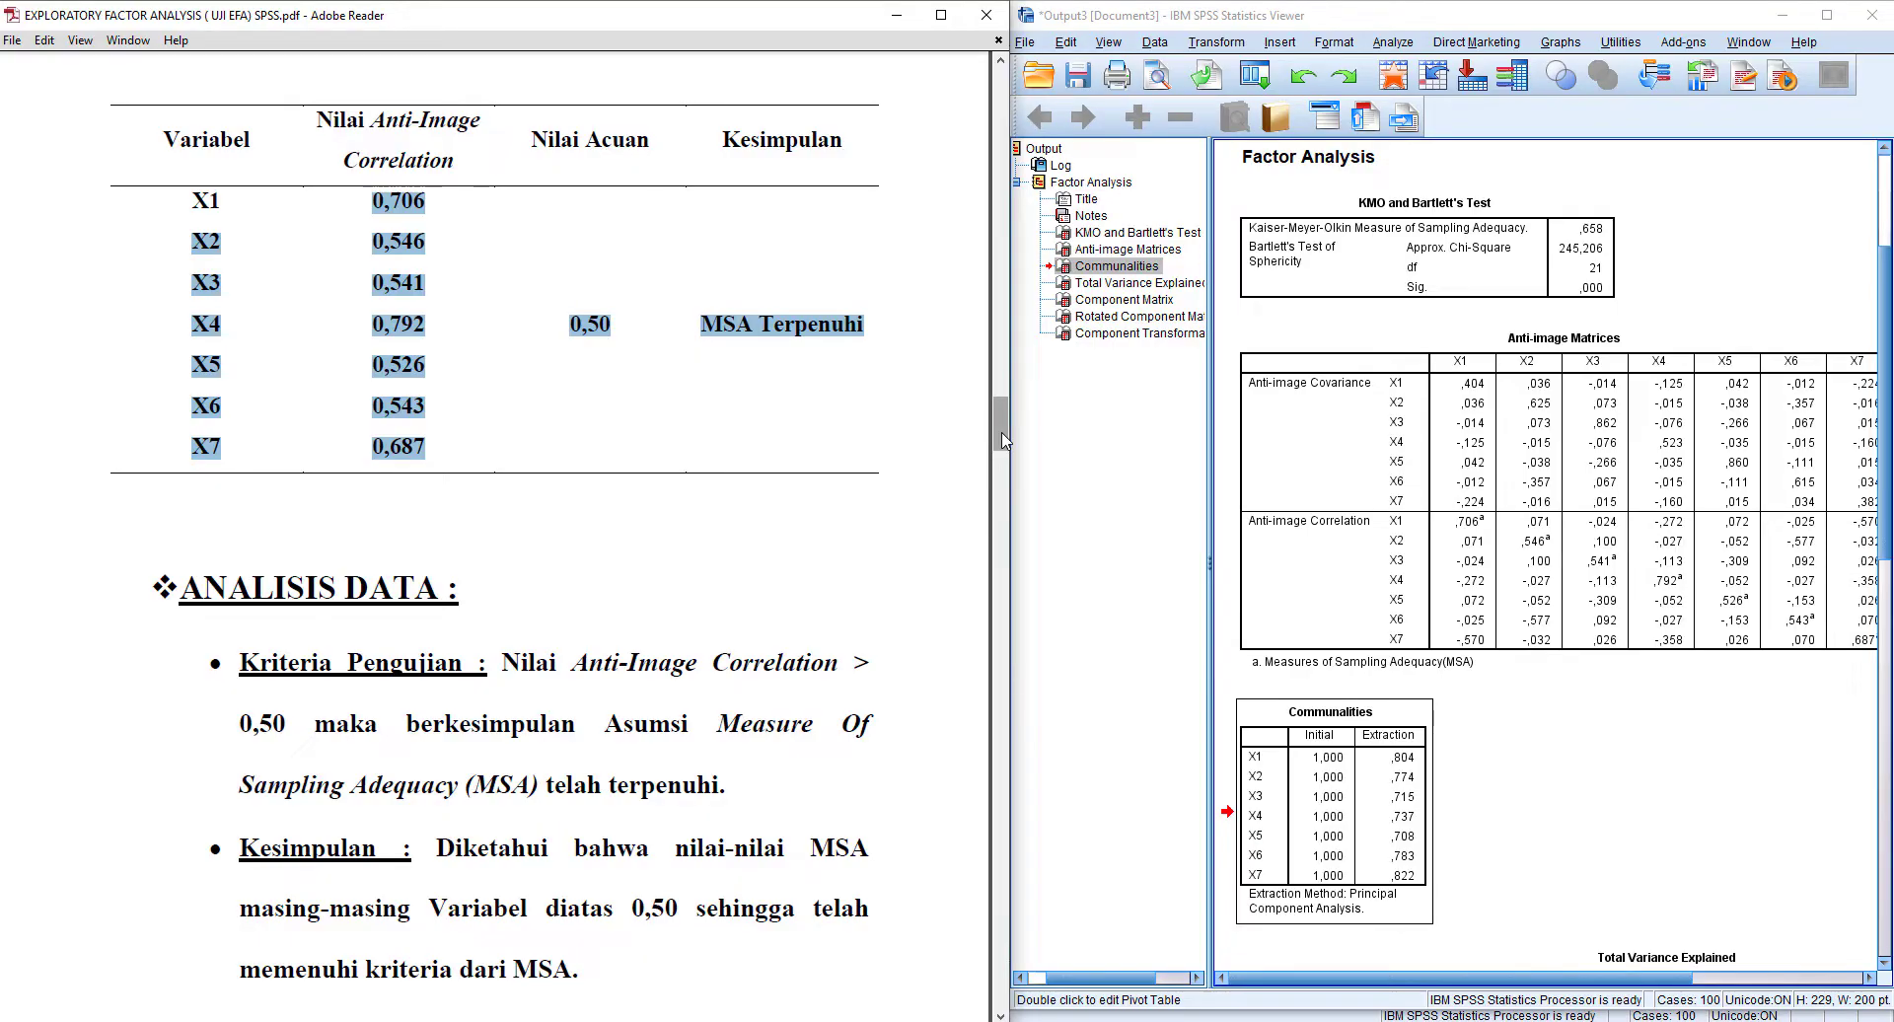
pyautogui.click(1002, 440)
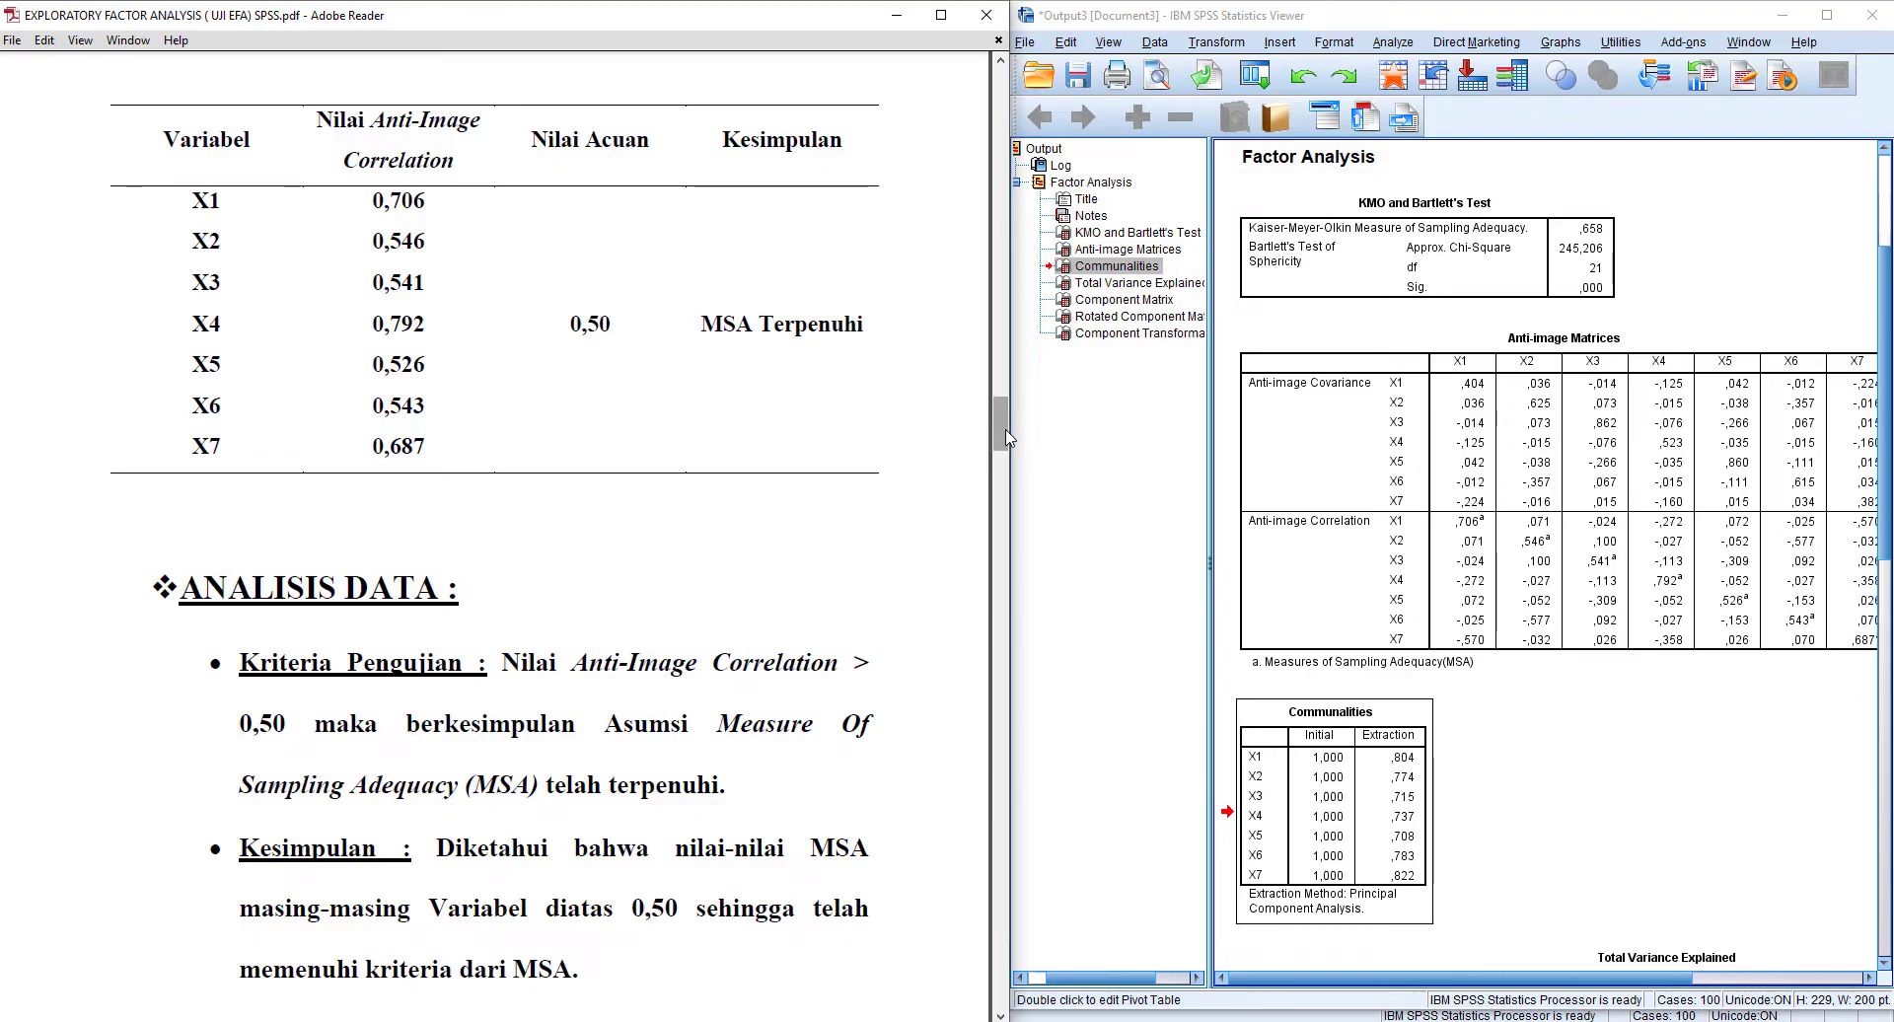
pyautogui.scroll(2, 439, 393)
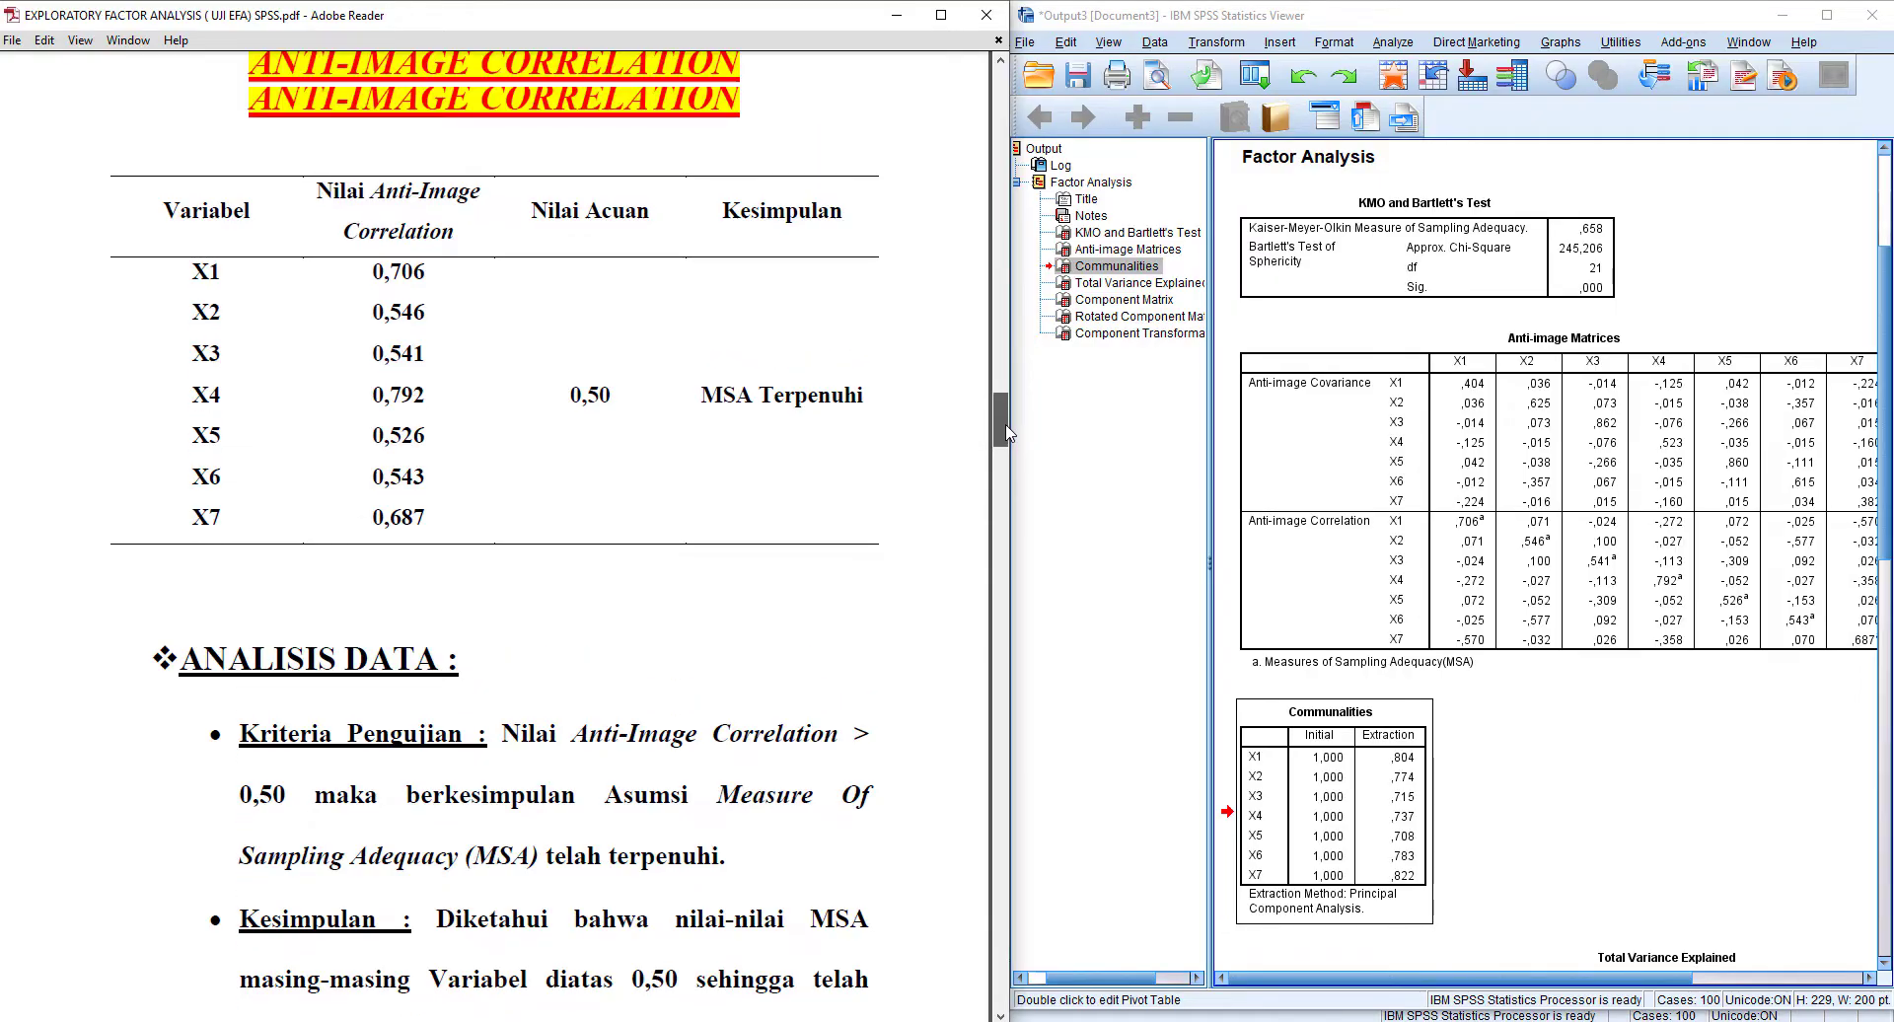
pyautogui.moveTo(315, 204); pyautogui.dragTo(456, 248)
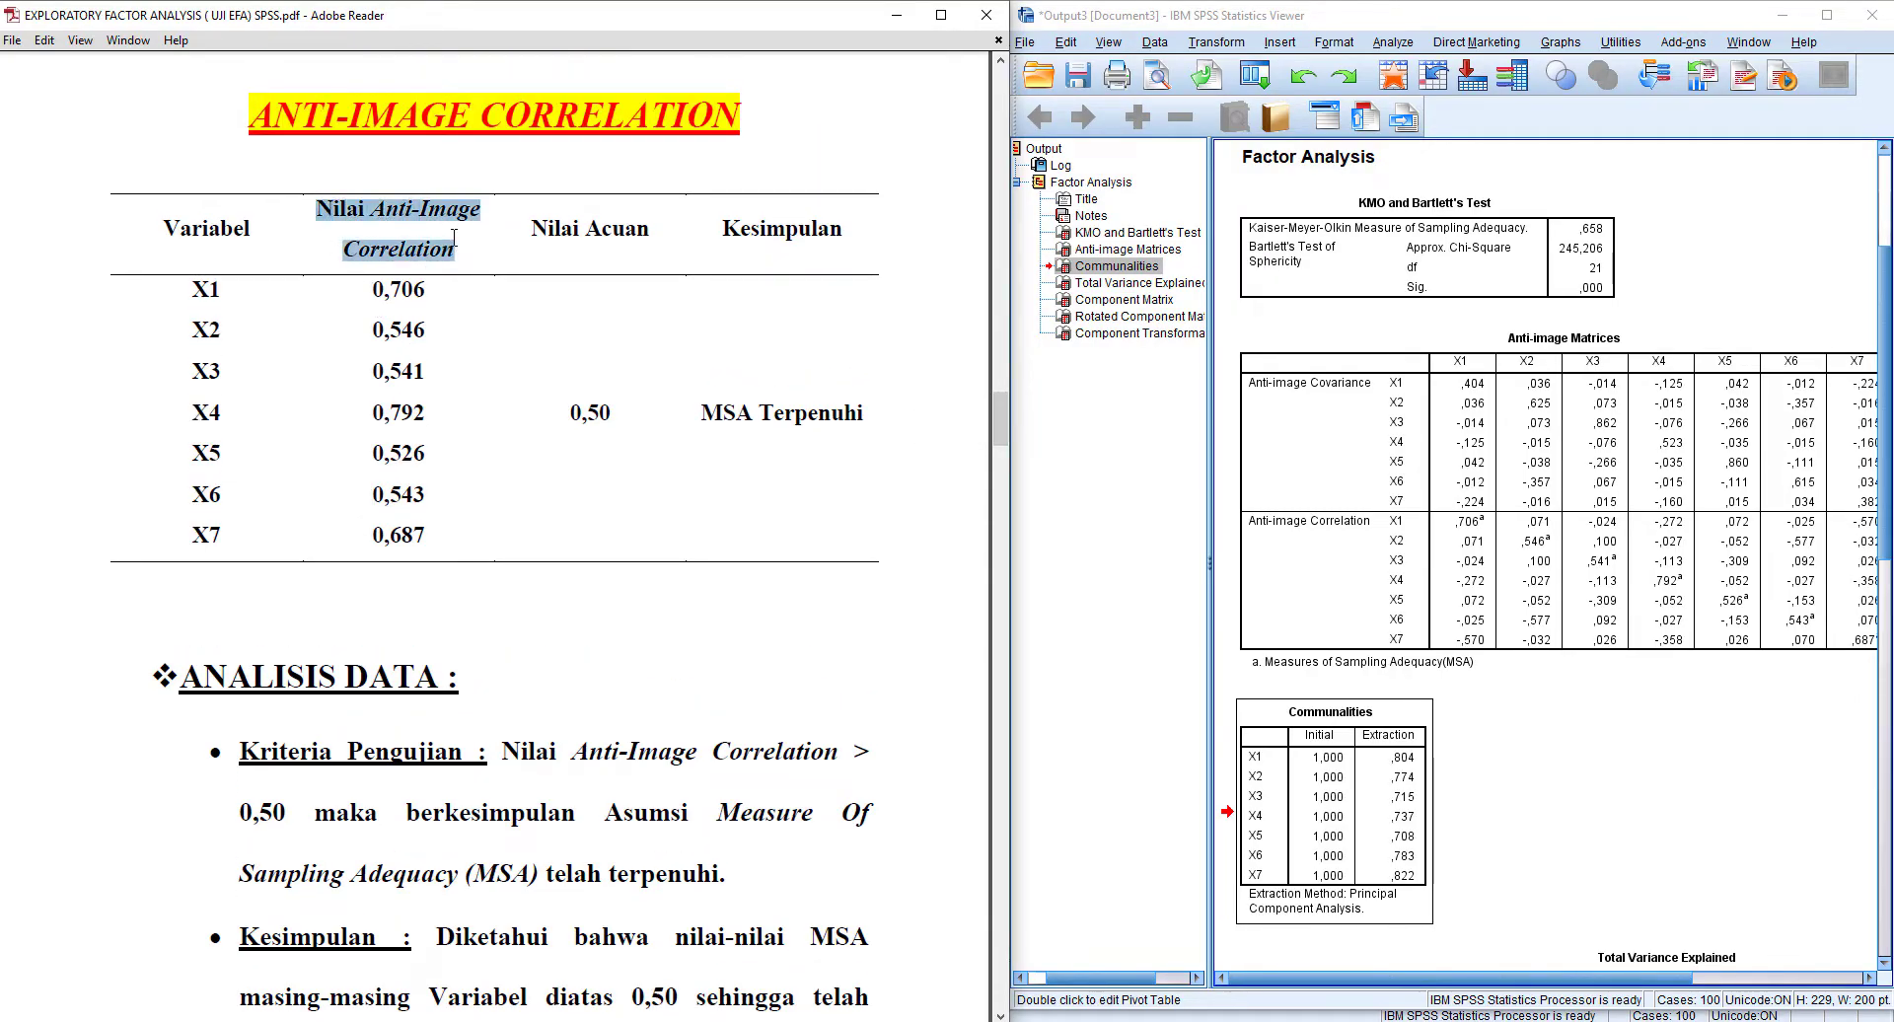
pyautogui.moveTo(195, 289); pyautogui.dragTo(425, 292)
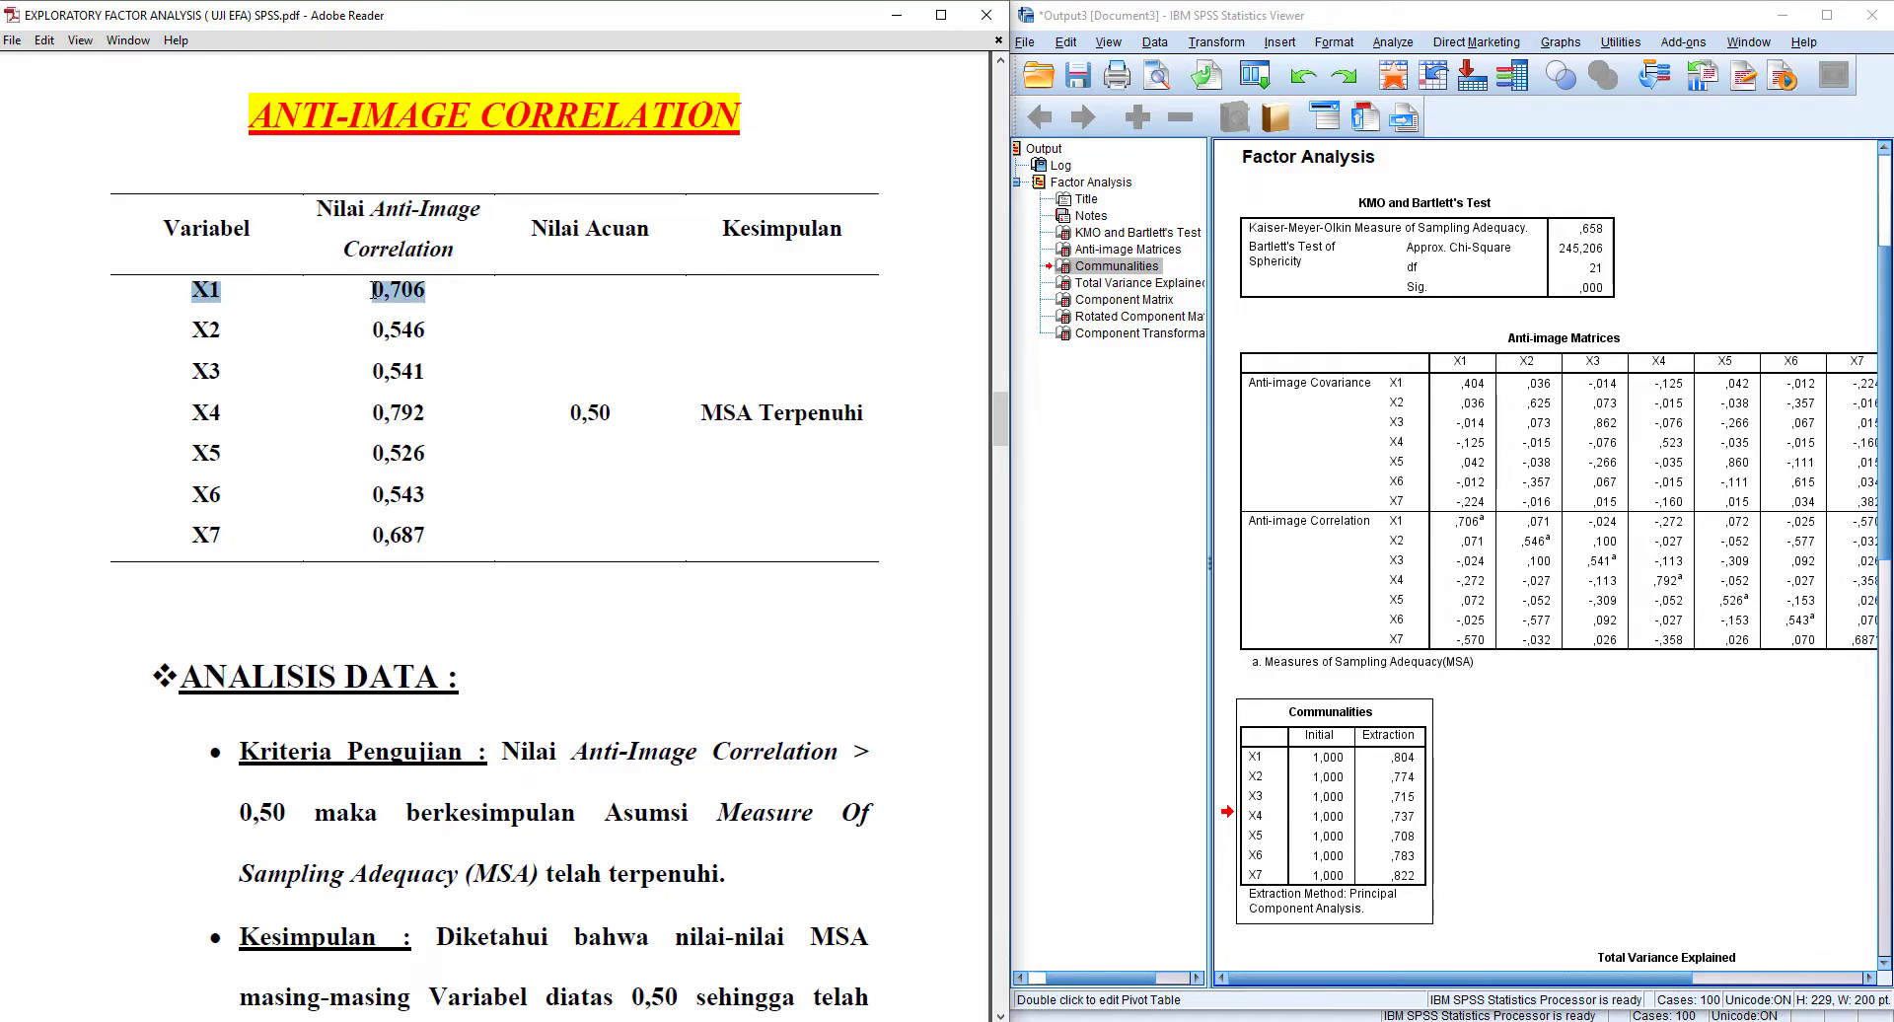
pyautogui.moveTo(190, 537); pyautogui.dragTo(391, 545)
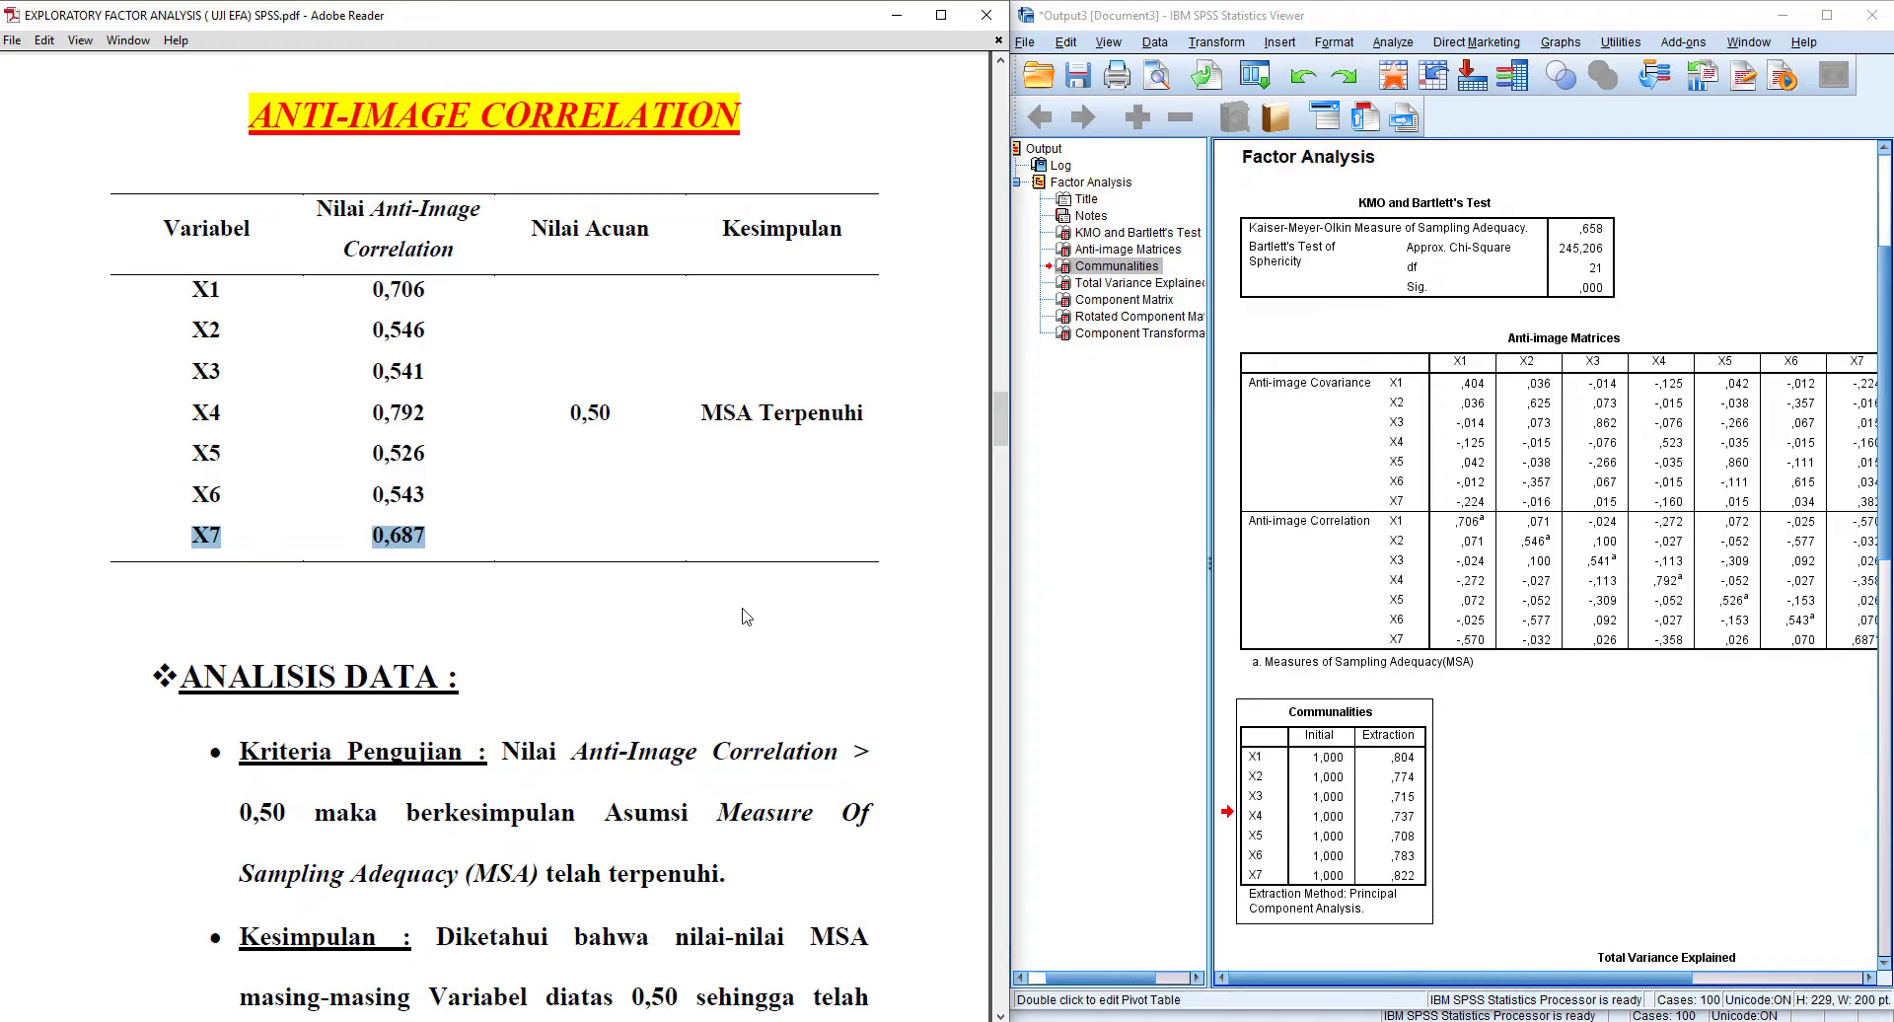
# Compare the Communalities output with the PDF's version, checking the Extraction values of X1 to X7 against the 0,50 criterion.
pyautogui.moveTo(1005, 431); pyautogui.dragTo(1005, 498)
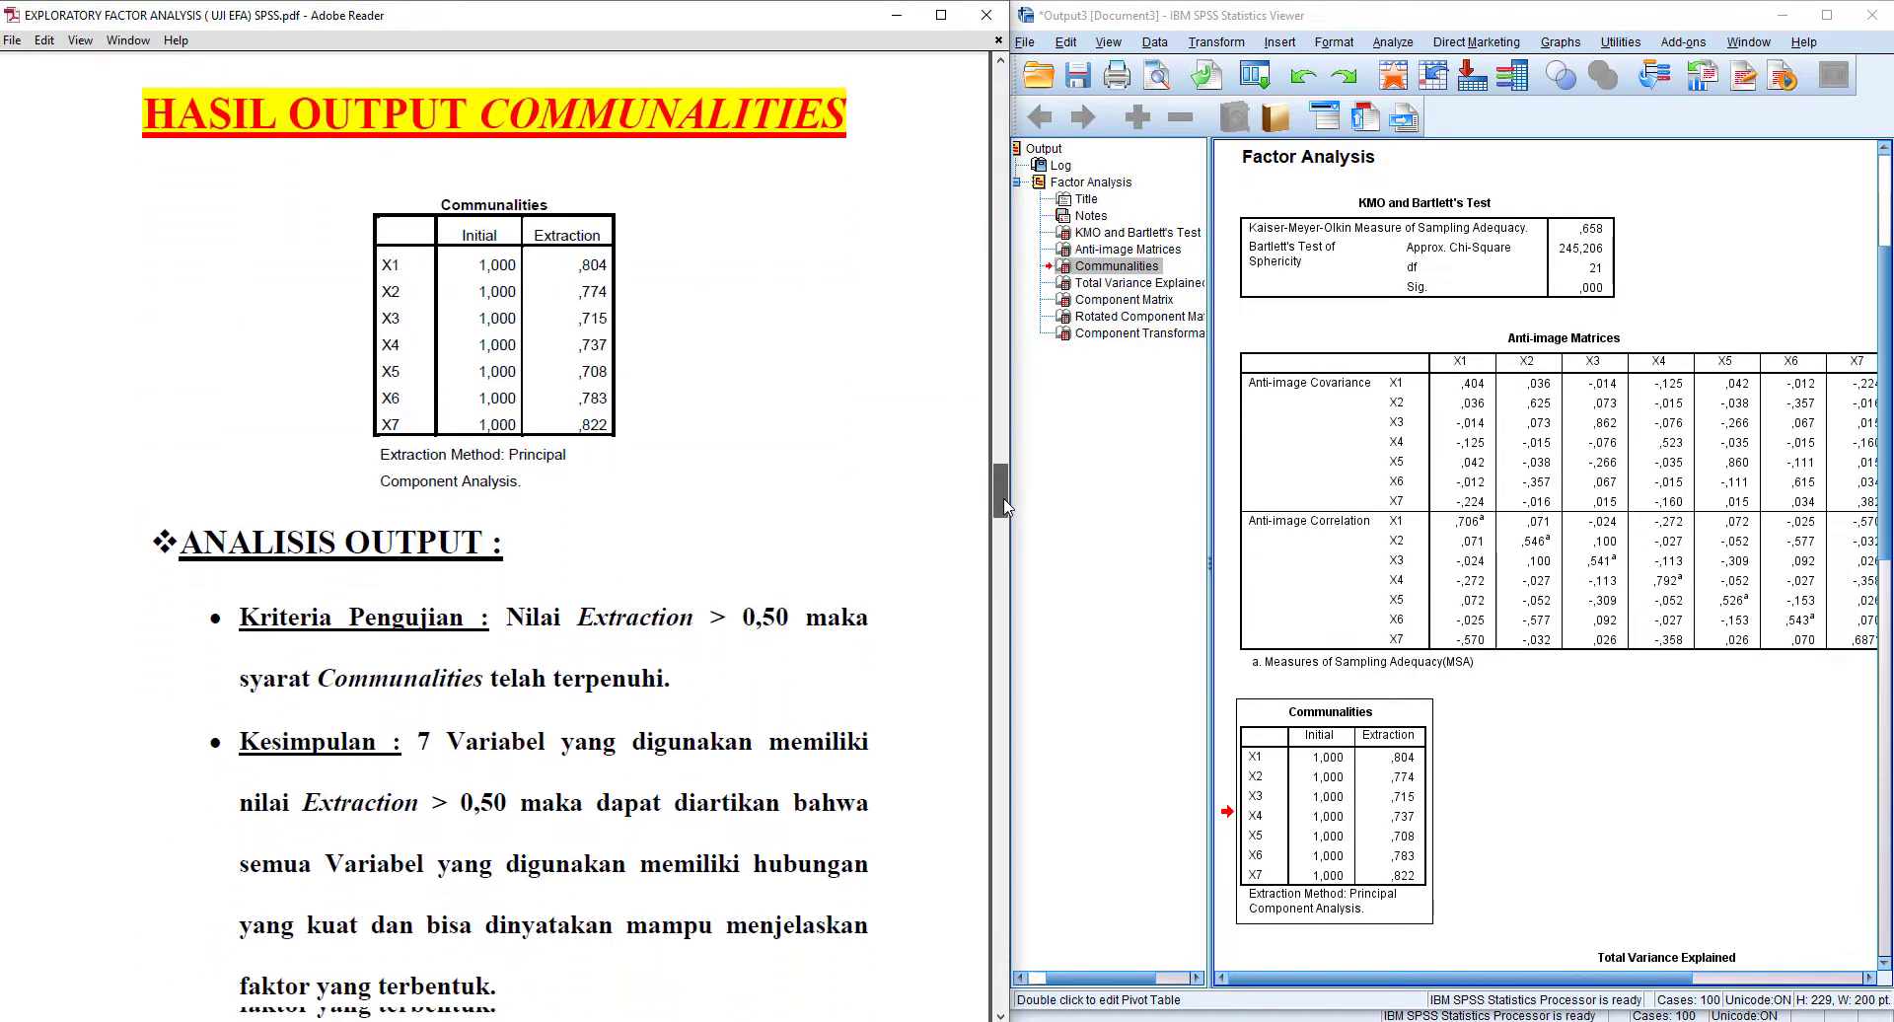
pyautogui.click(1372, 834)
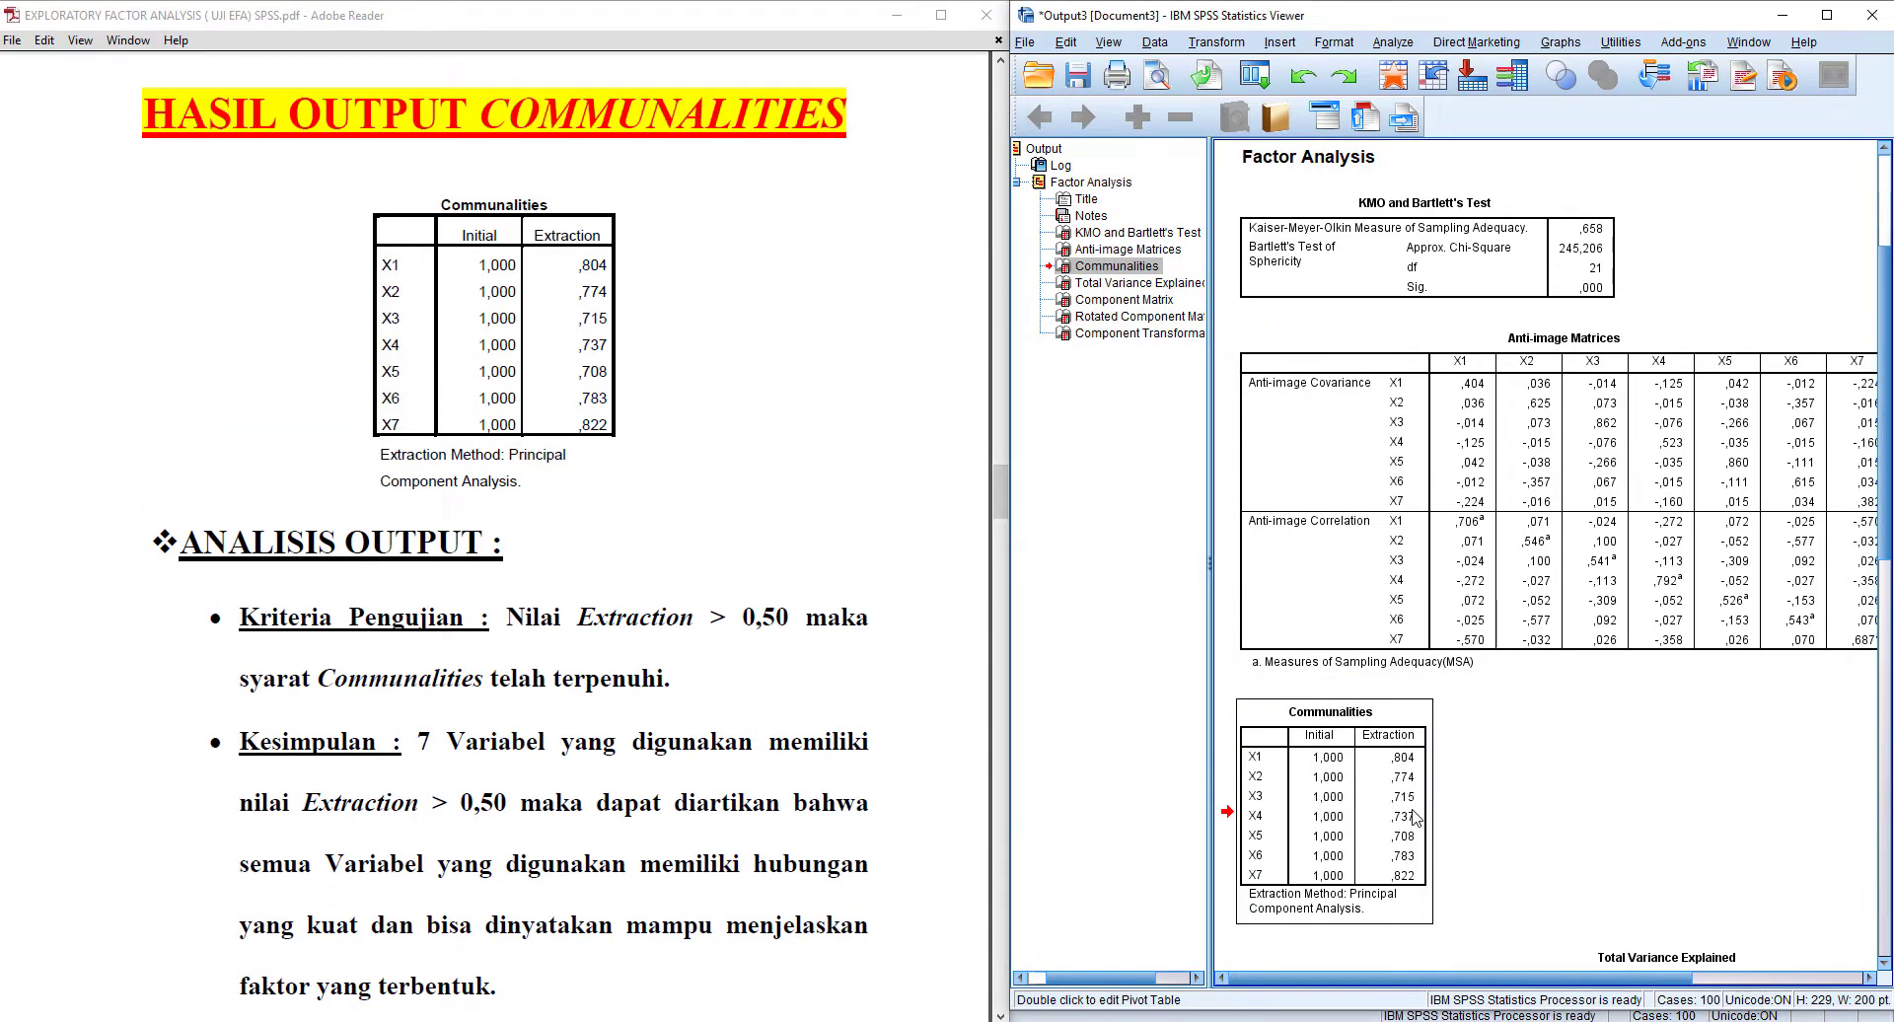
pyautogui.click(1440, 839)
pyautogui.click(386, 215)
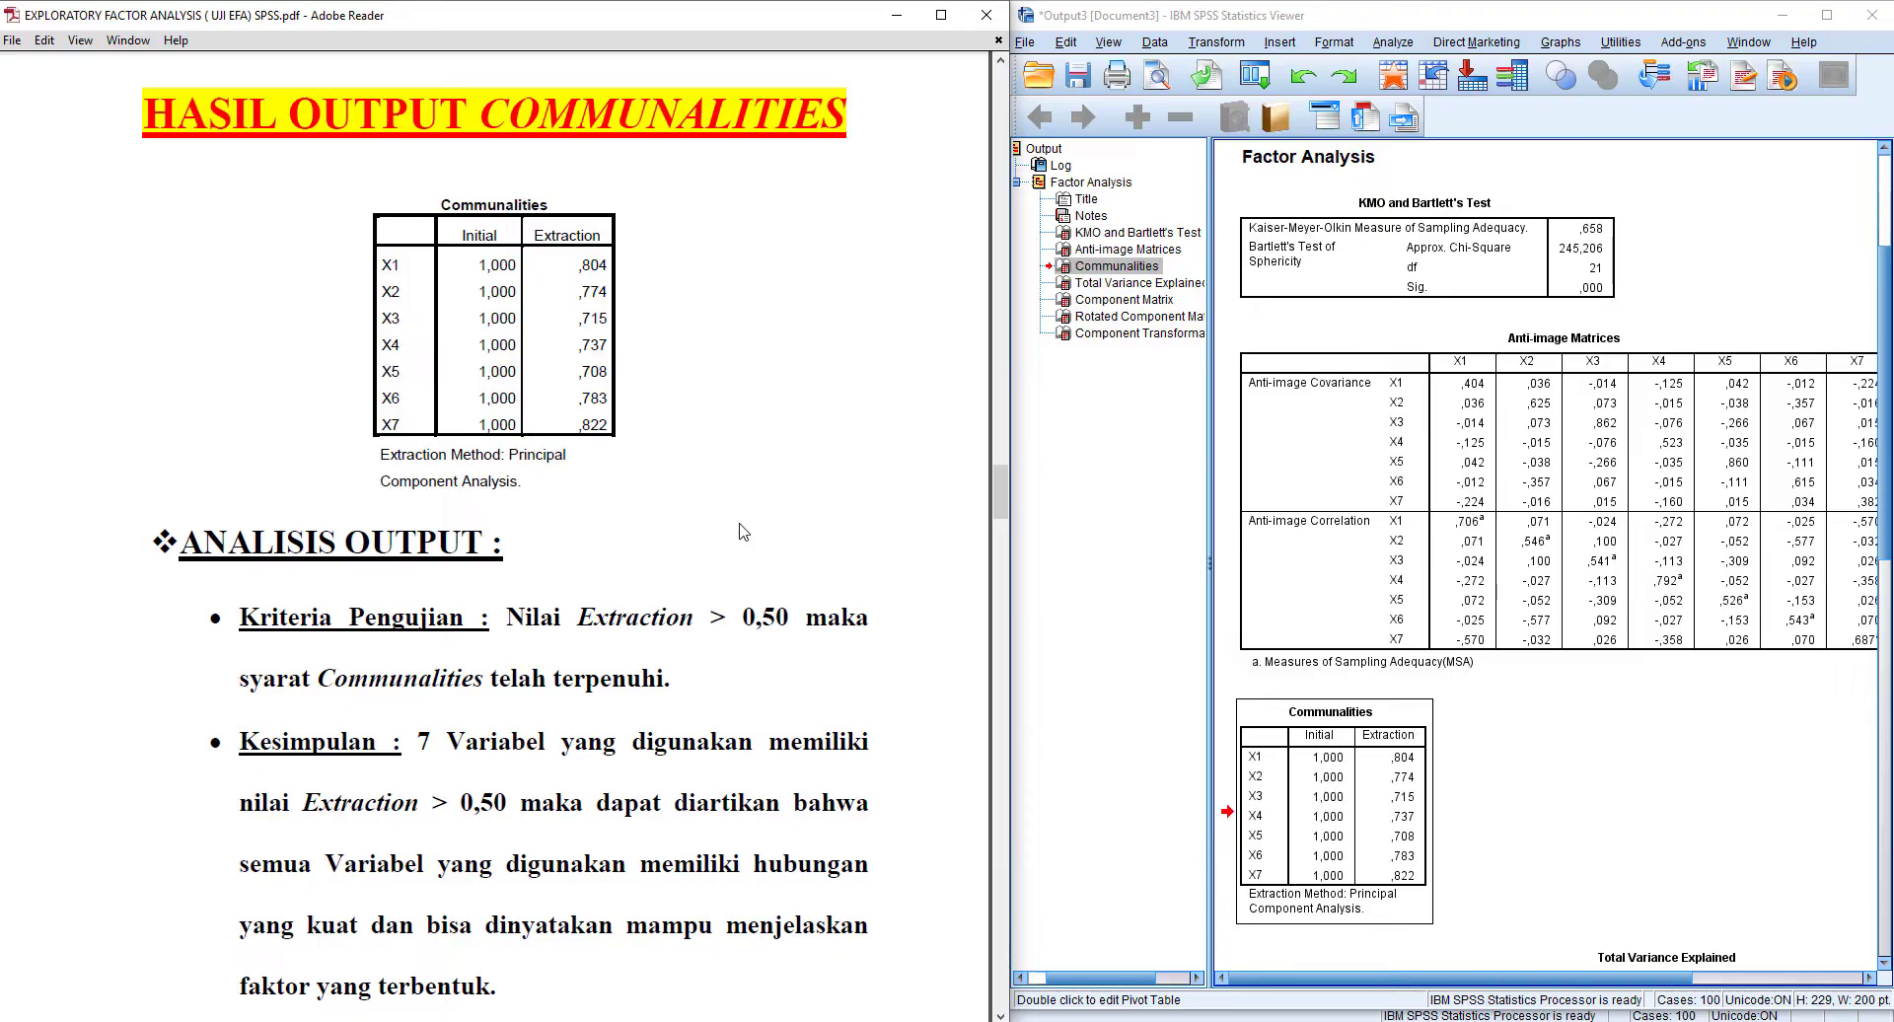
pyautogui.moveTo(1001, 503); pyautogui.dragTo(1006, 512)
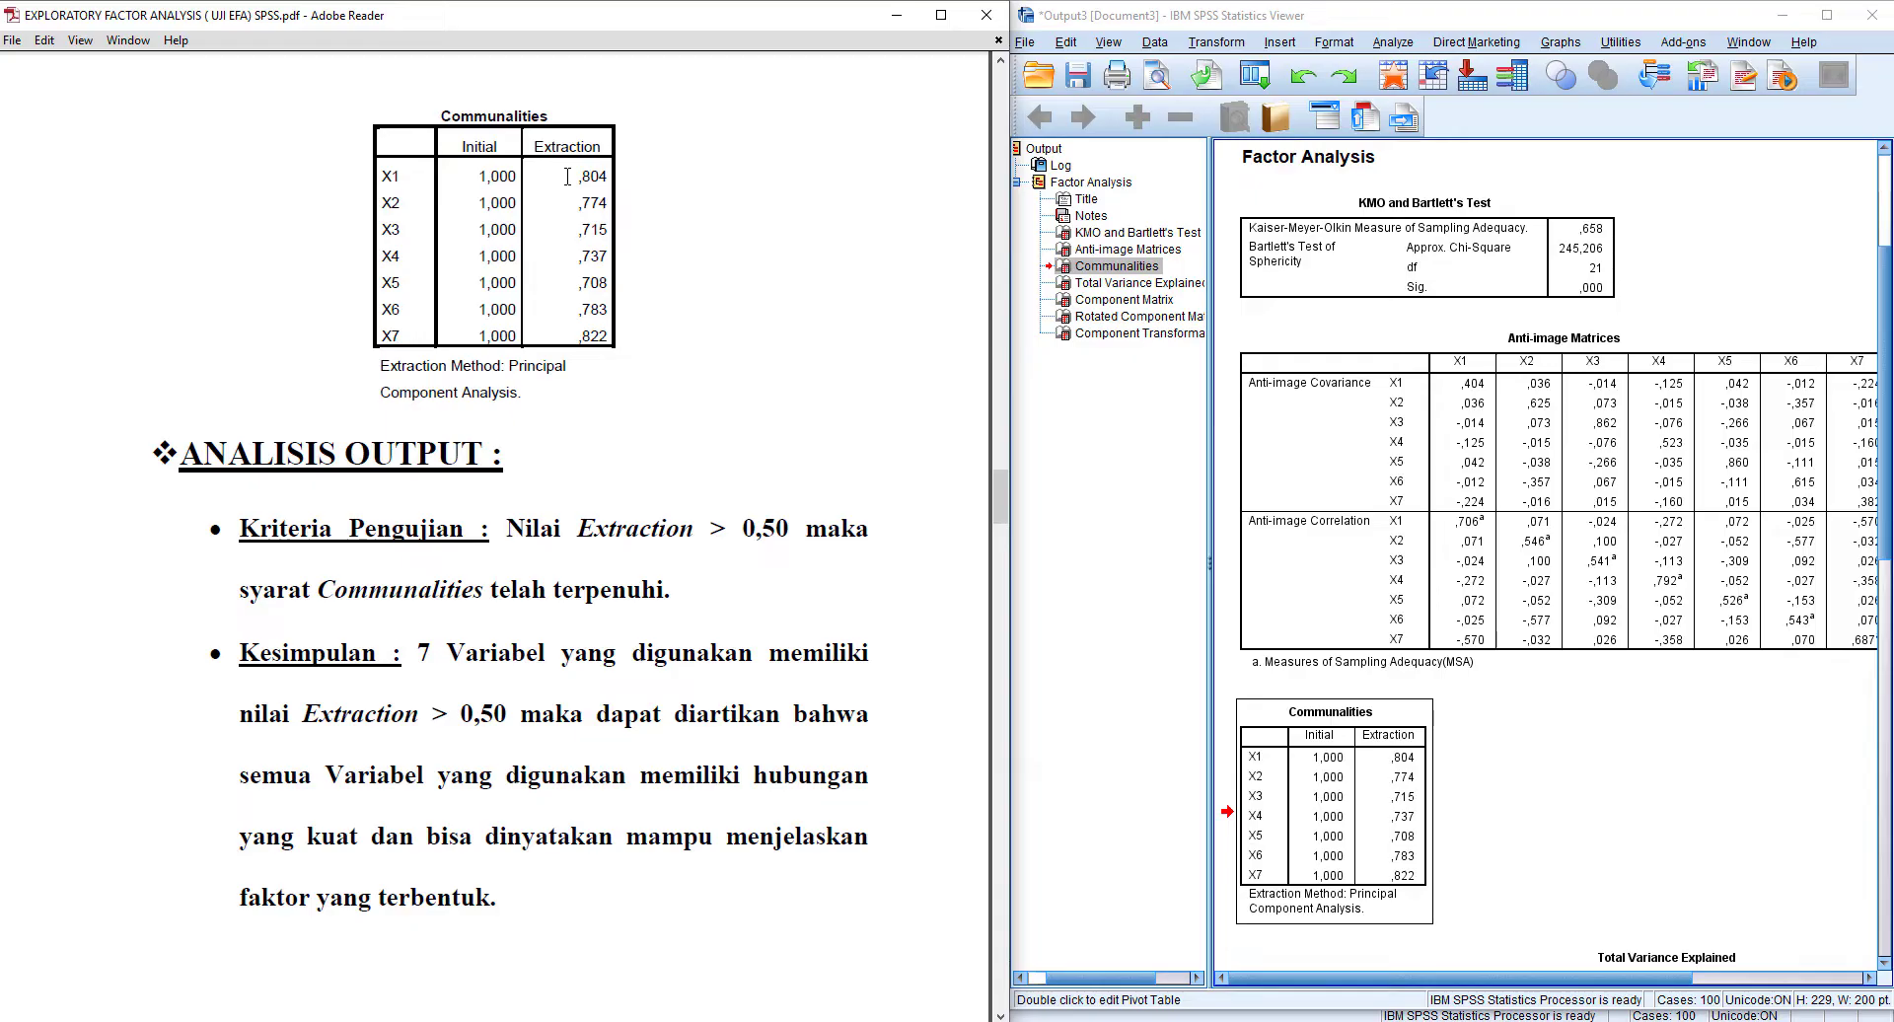
pyautogui.moveTo(567, 176); pyautogui.dragTo(612, 177)
pyautogui.moveTo(574, 205); pyautogui.dragTo(607, 204)
pyautogui.moveTo(572, 230); pyautogui.dragTo(611, 230)
pyautogui.moveTo(382, 336); pyautogui.dragTo(401, 337)
pyautogui.moveTo(576, 335); pyautogui.dragTo(612, 336)
# Compare the Total Variance Explained table in the PDF and the SPSS output, checking the Initial Eigenvalues of the components against 1.
pyautogui.moveTo(1003, 512); pyautogui.dragTo(1002, 584)
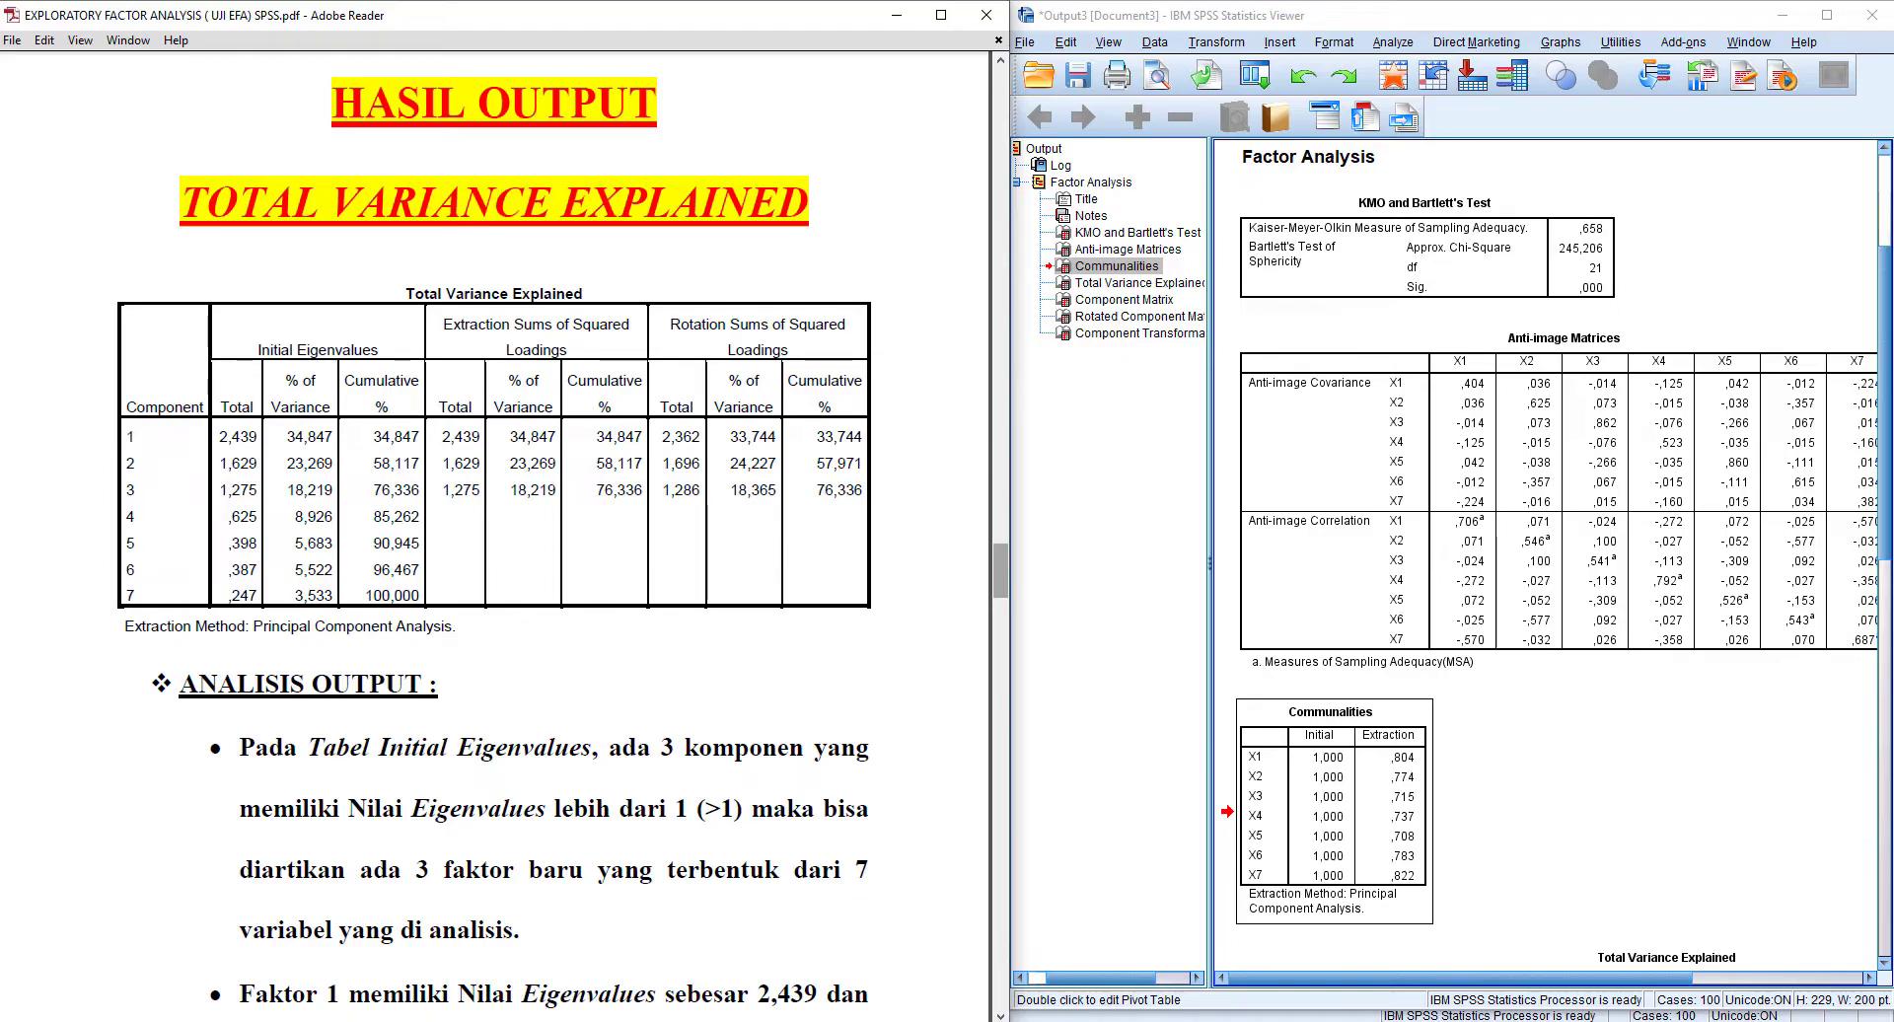
pyautogui.moveTo(1884, 558); pyautogui.dragTo(1882, 693)
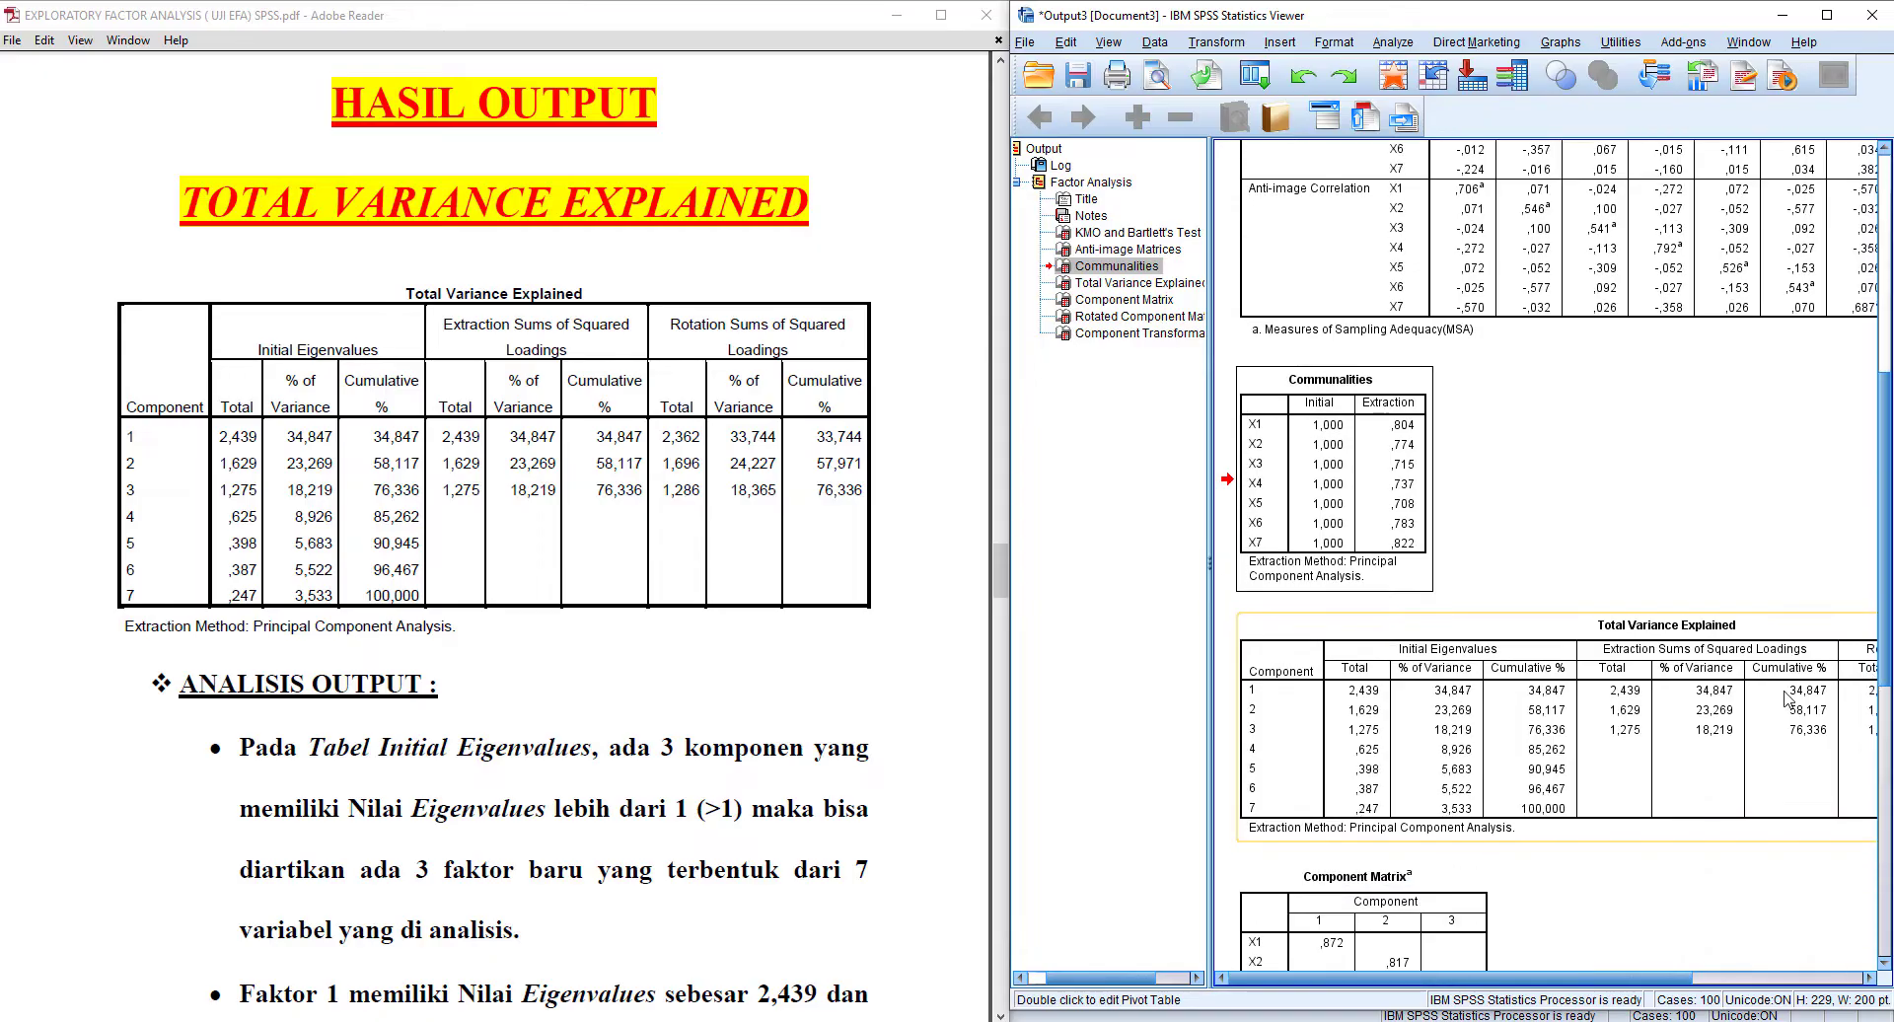
pyautogui.click(1618, 748)
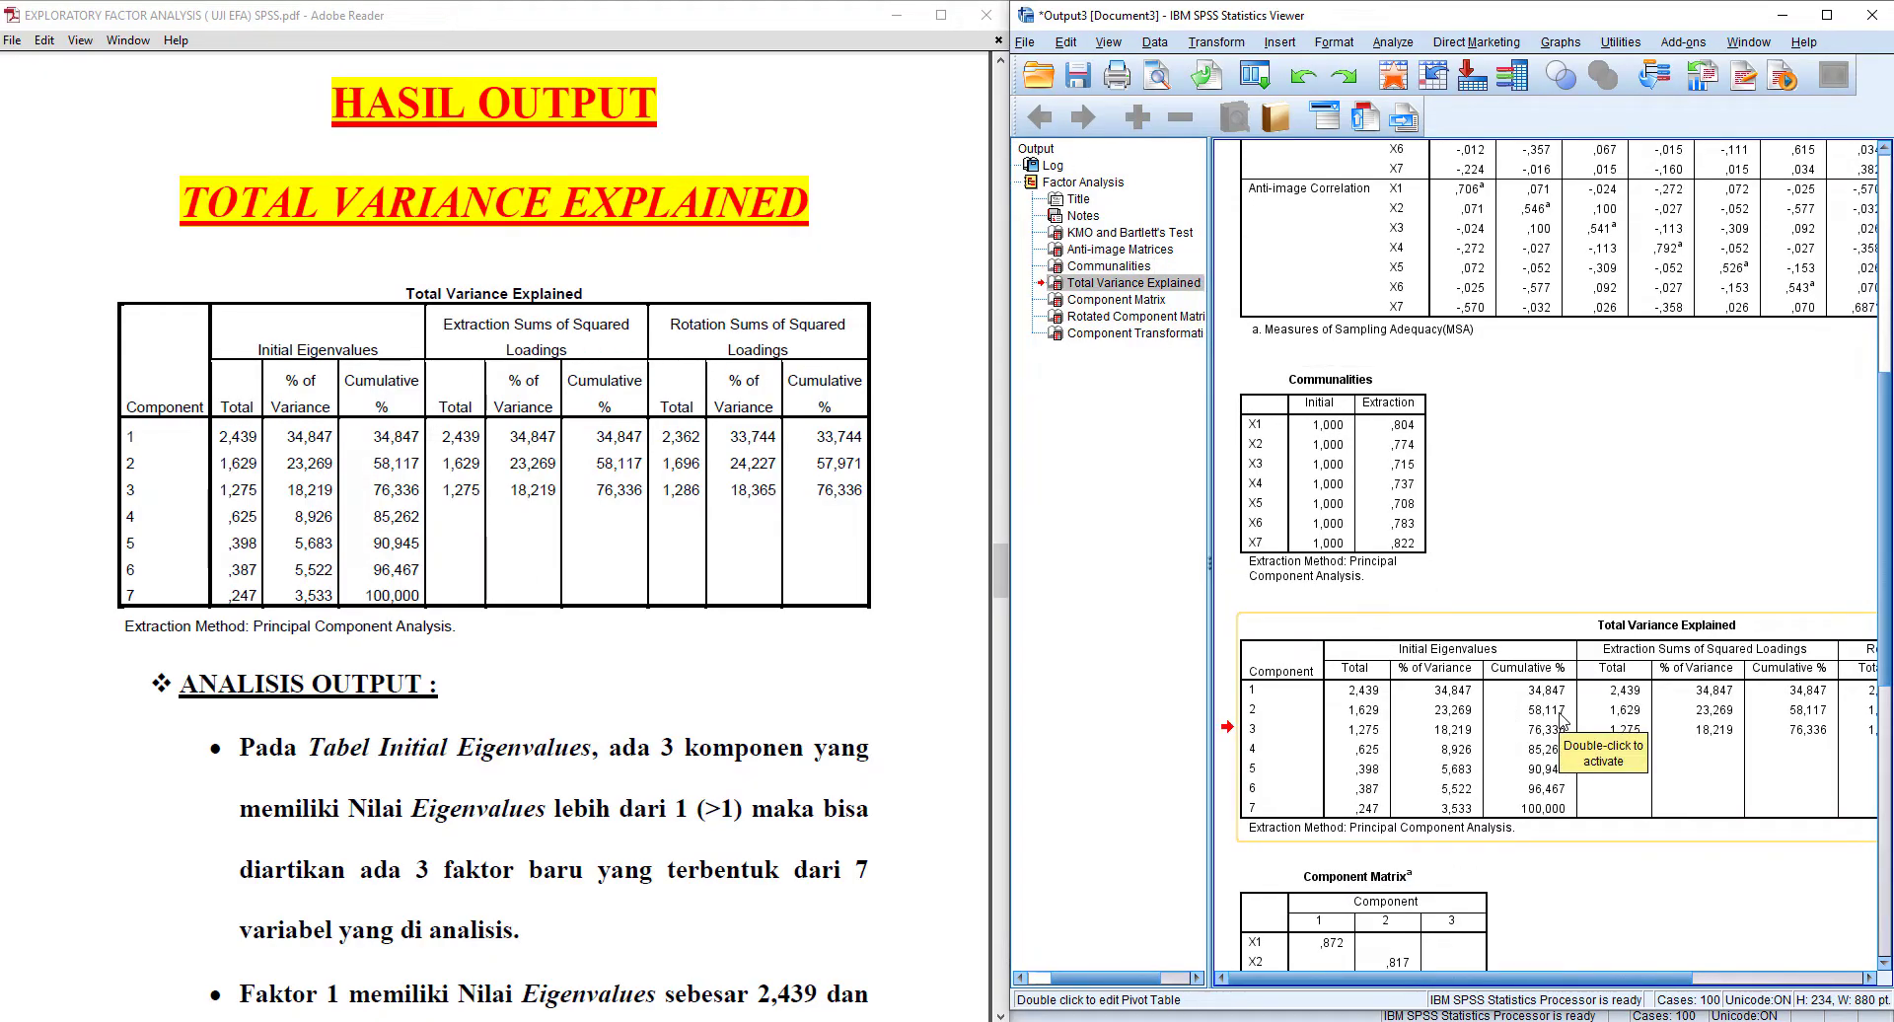
pyautogui.doubleClick(1562, 724)
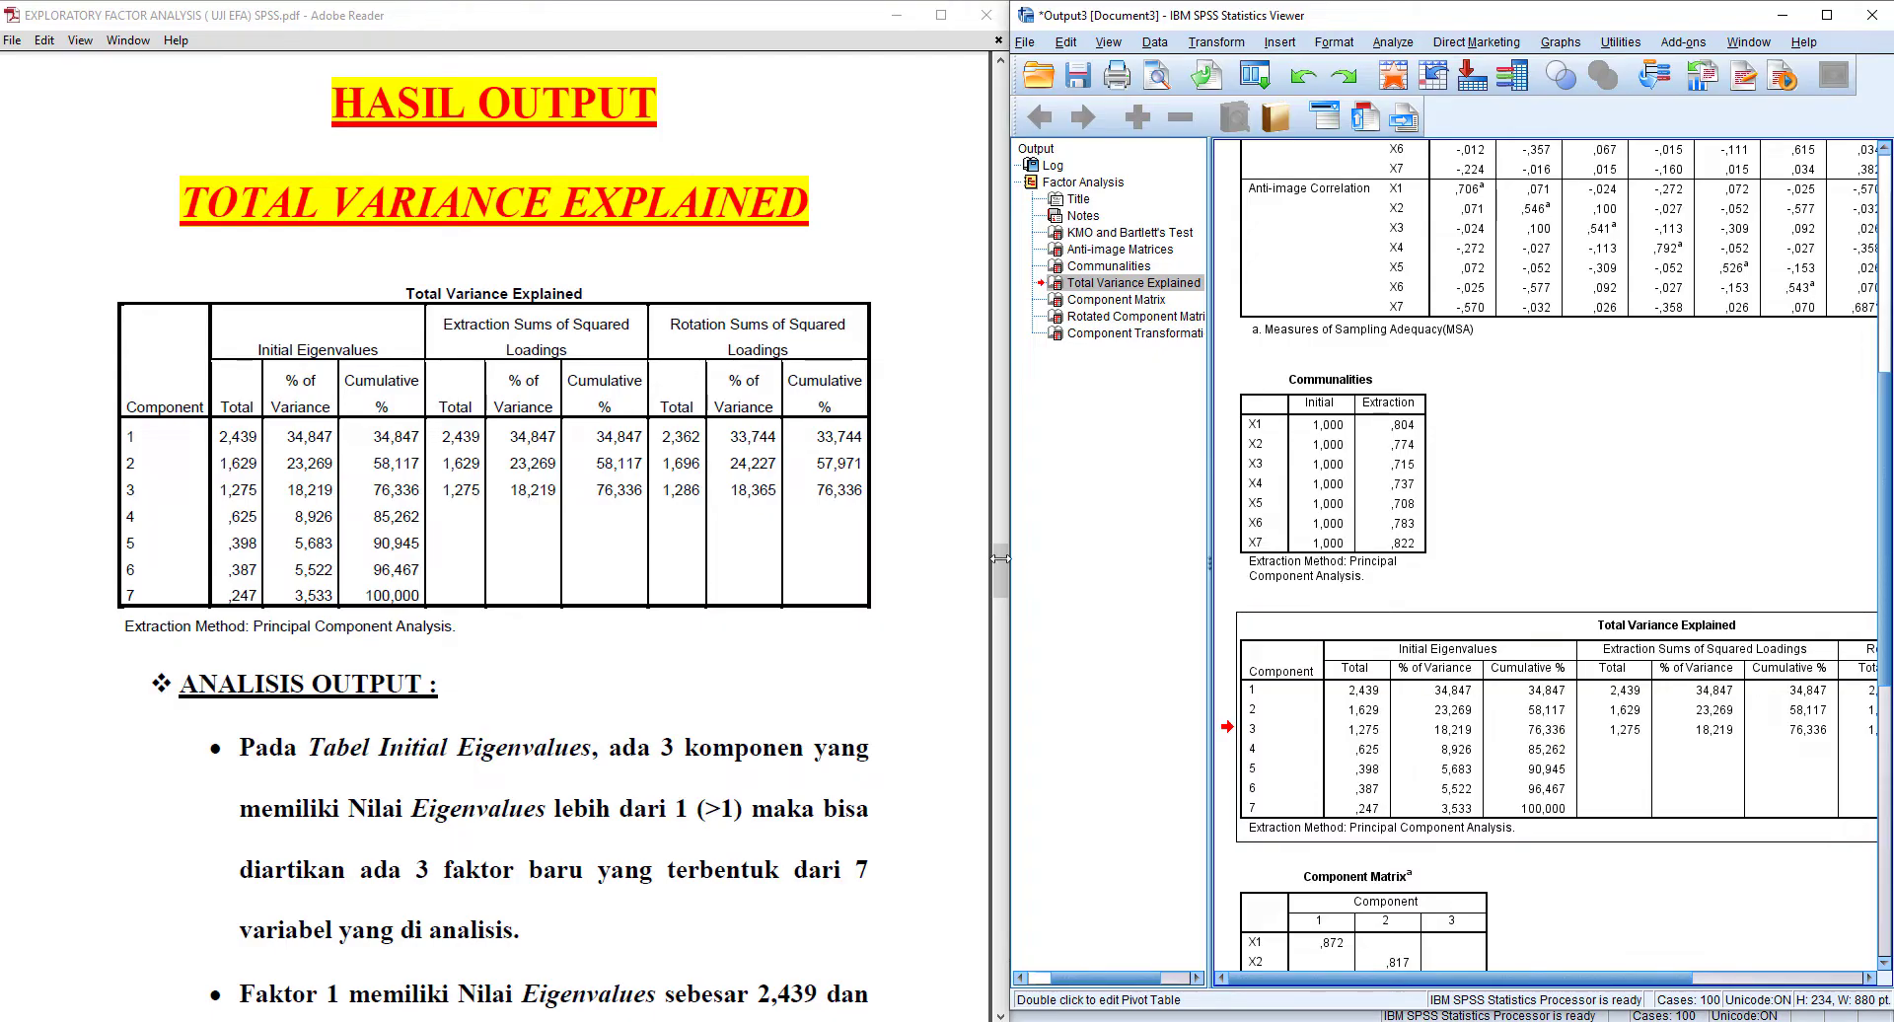
pyautogui.moveTo(999, 558); pyautogui.dragTo(996, 564)
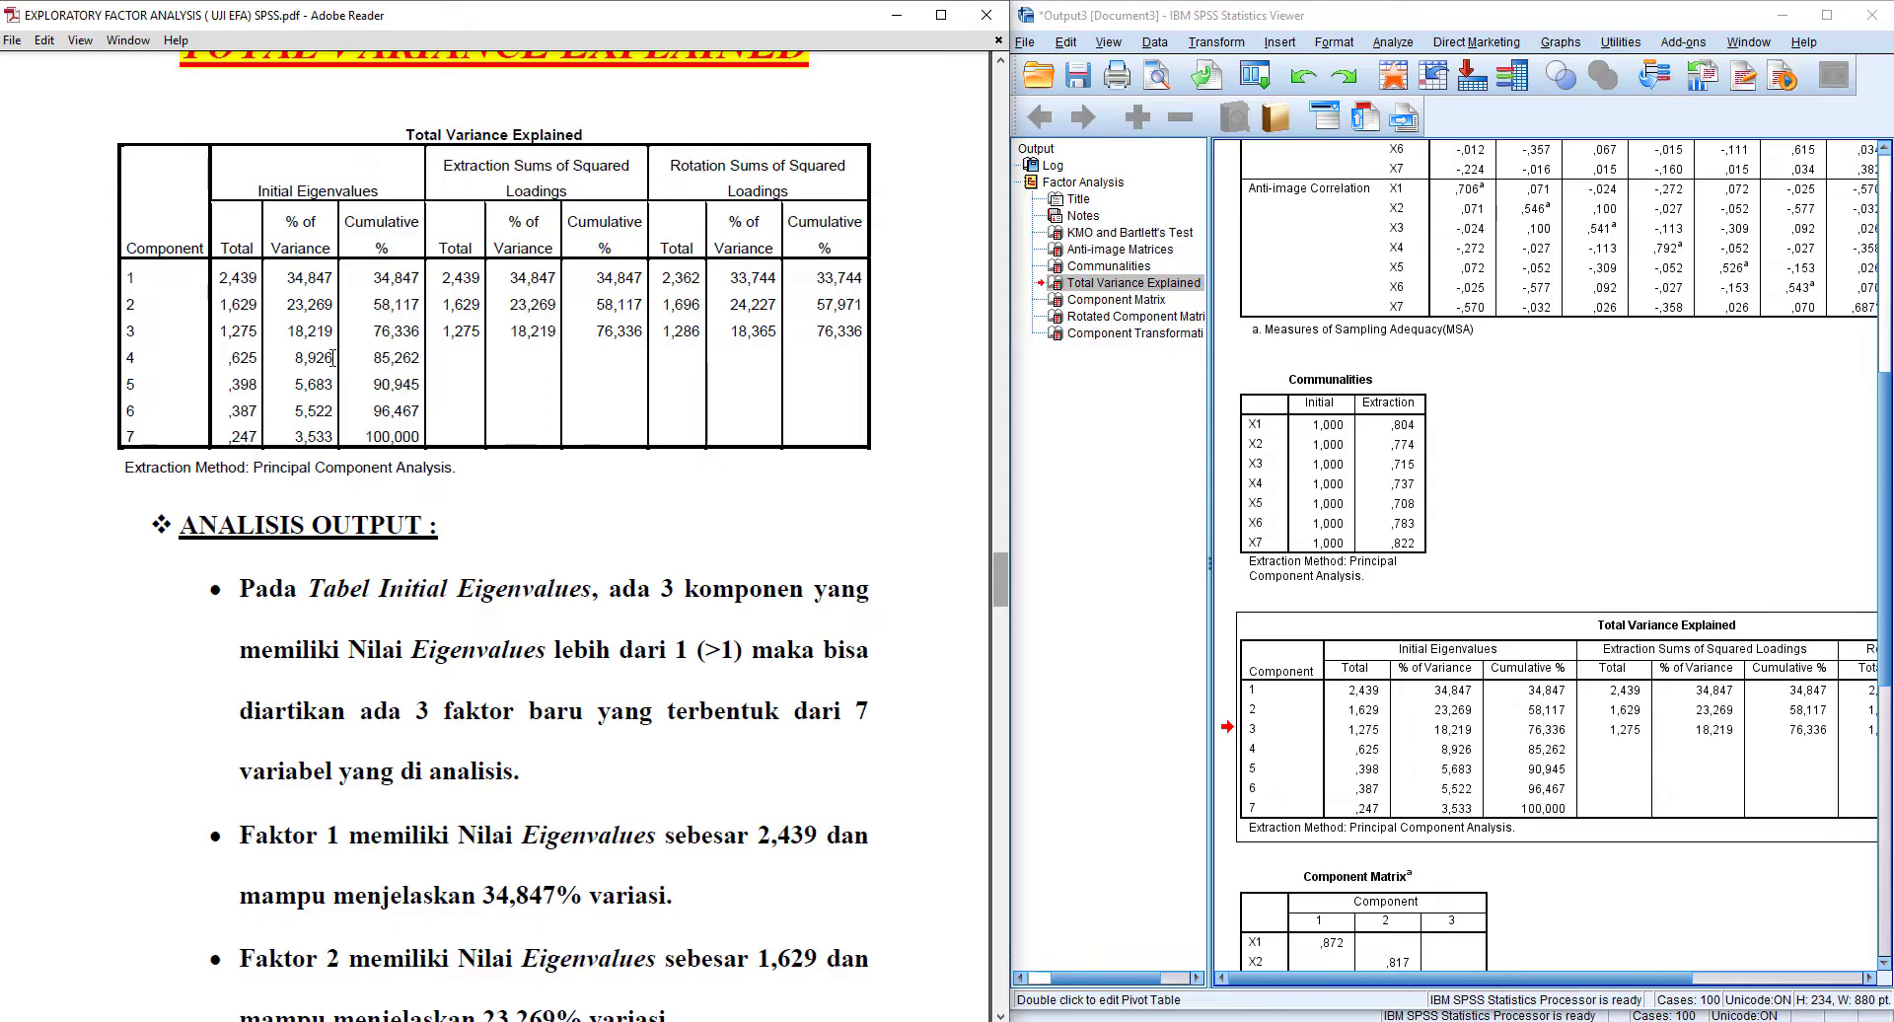
pyautogui.moveTo(257, 191); pyautogui.dragTo(378, 192)
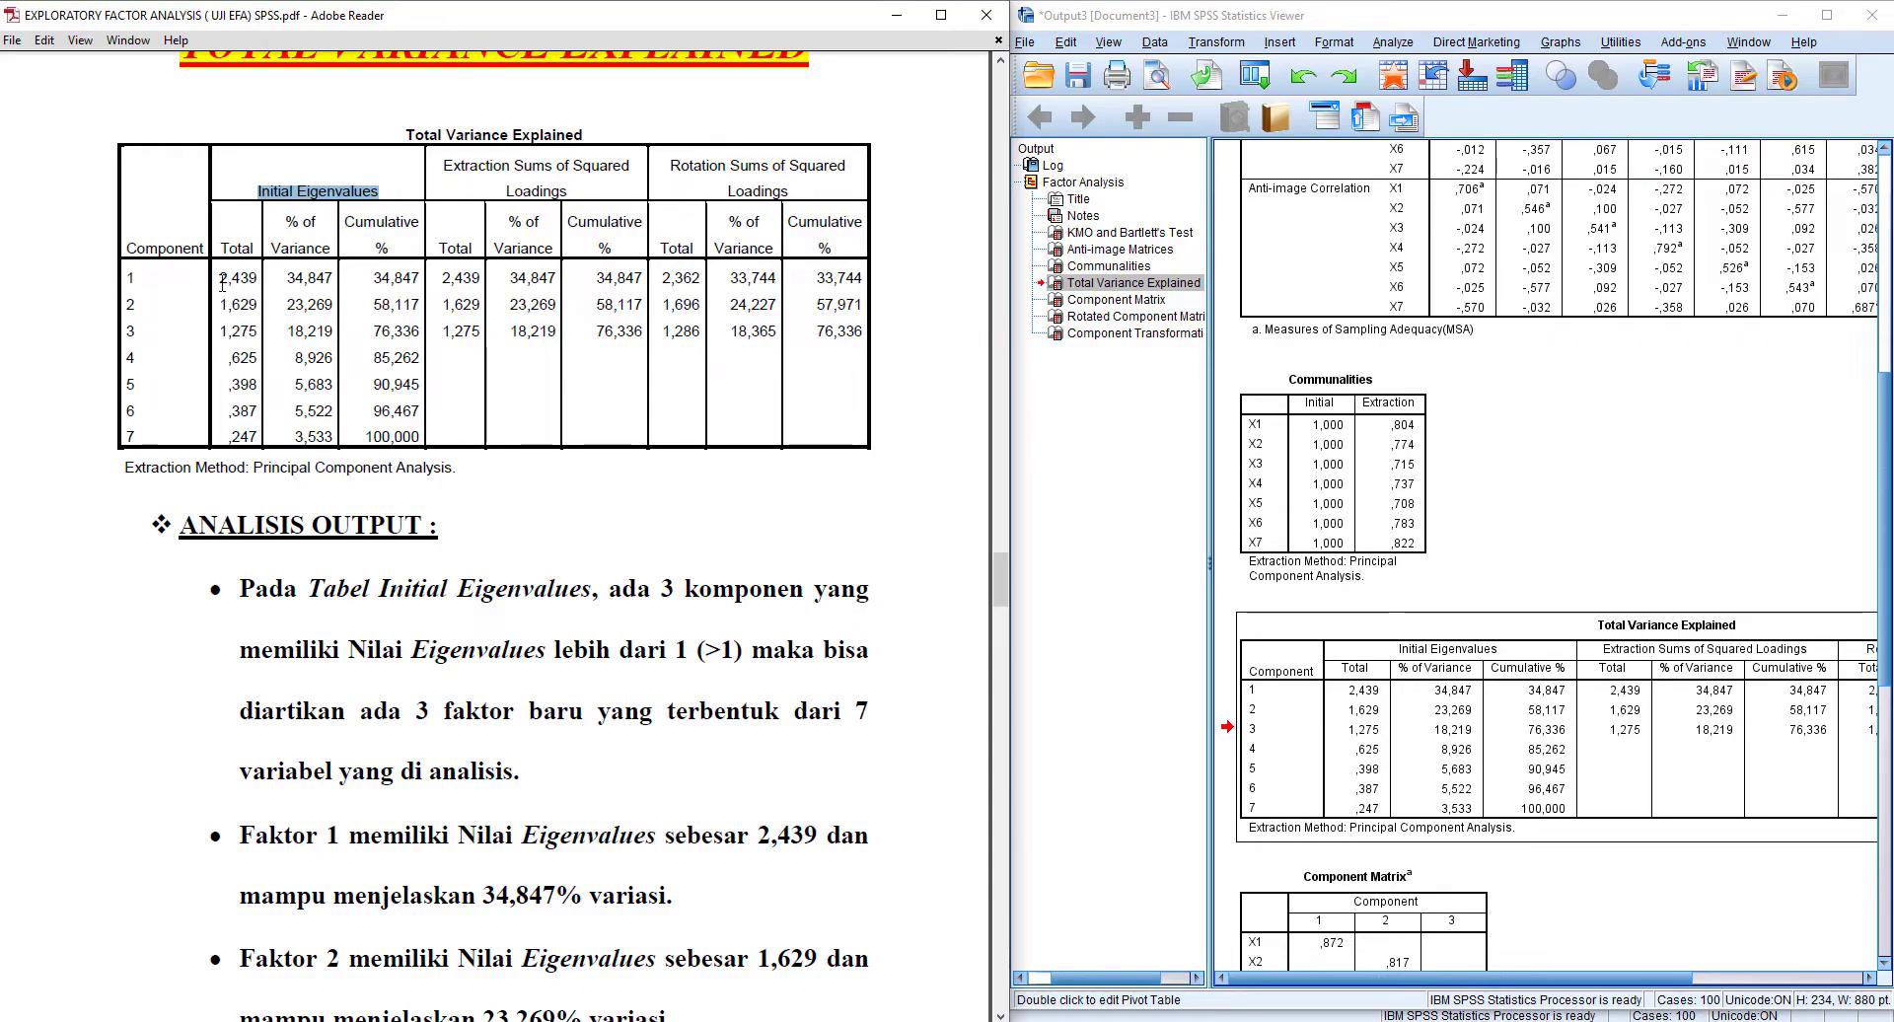
pyautogui.moveTo(223, 280); pyautogui.dragTo(237, 324)
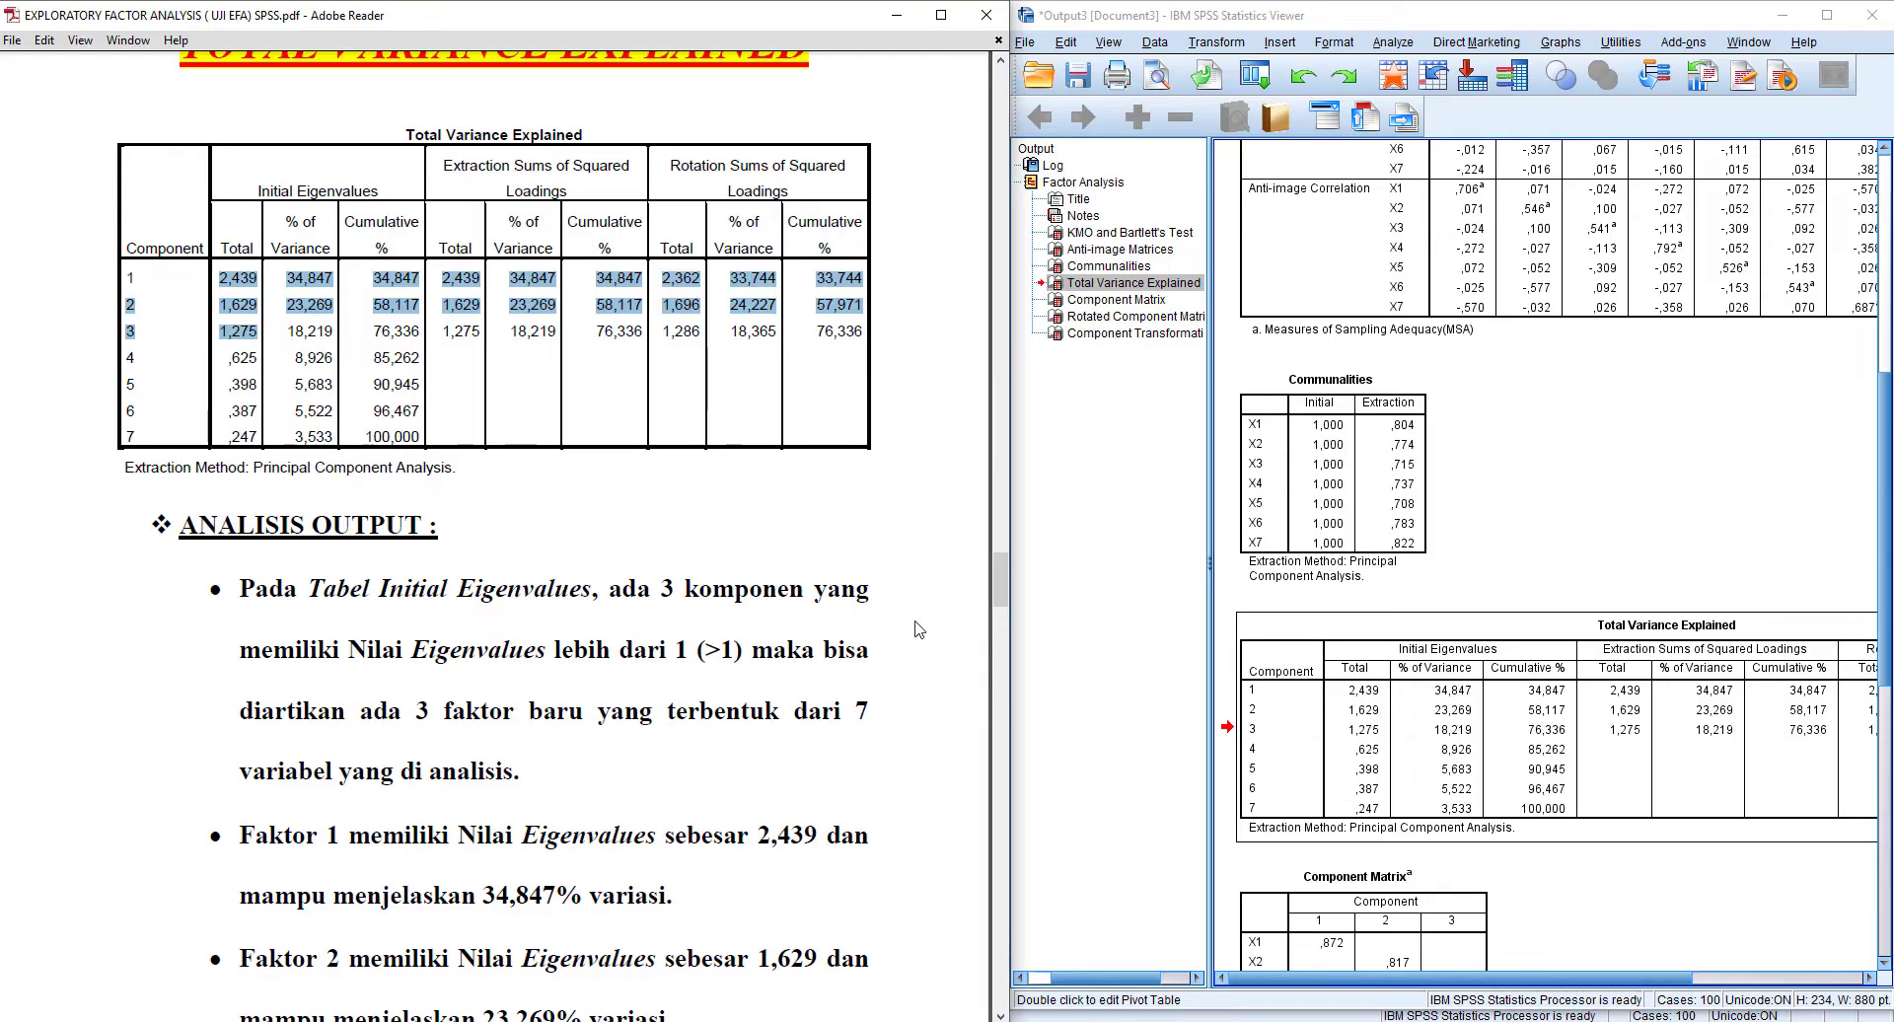
# Check the PDF's conclusions on each factor's eigenvalue and explained percentage of variance against the Total Variance Explained table.
pyautogui.moveTo(997, 593); pyautogui.dragTo(998, 604)
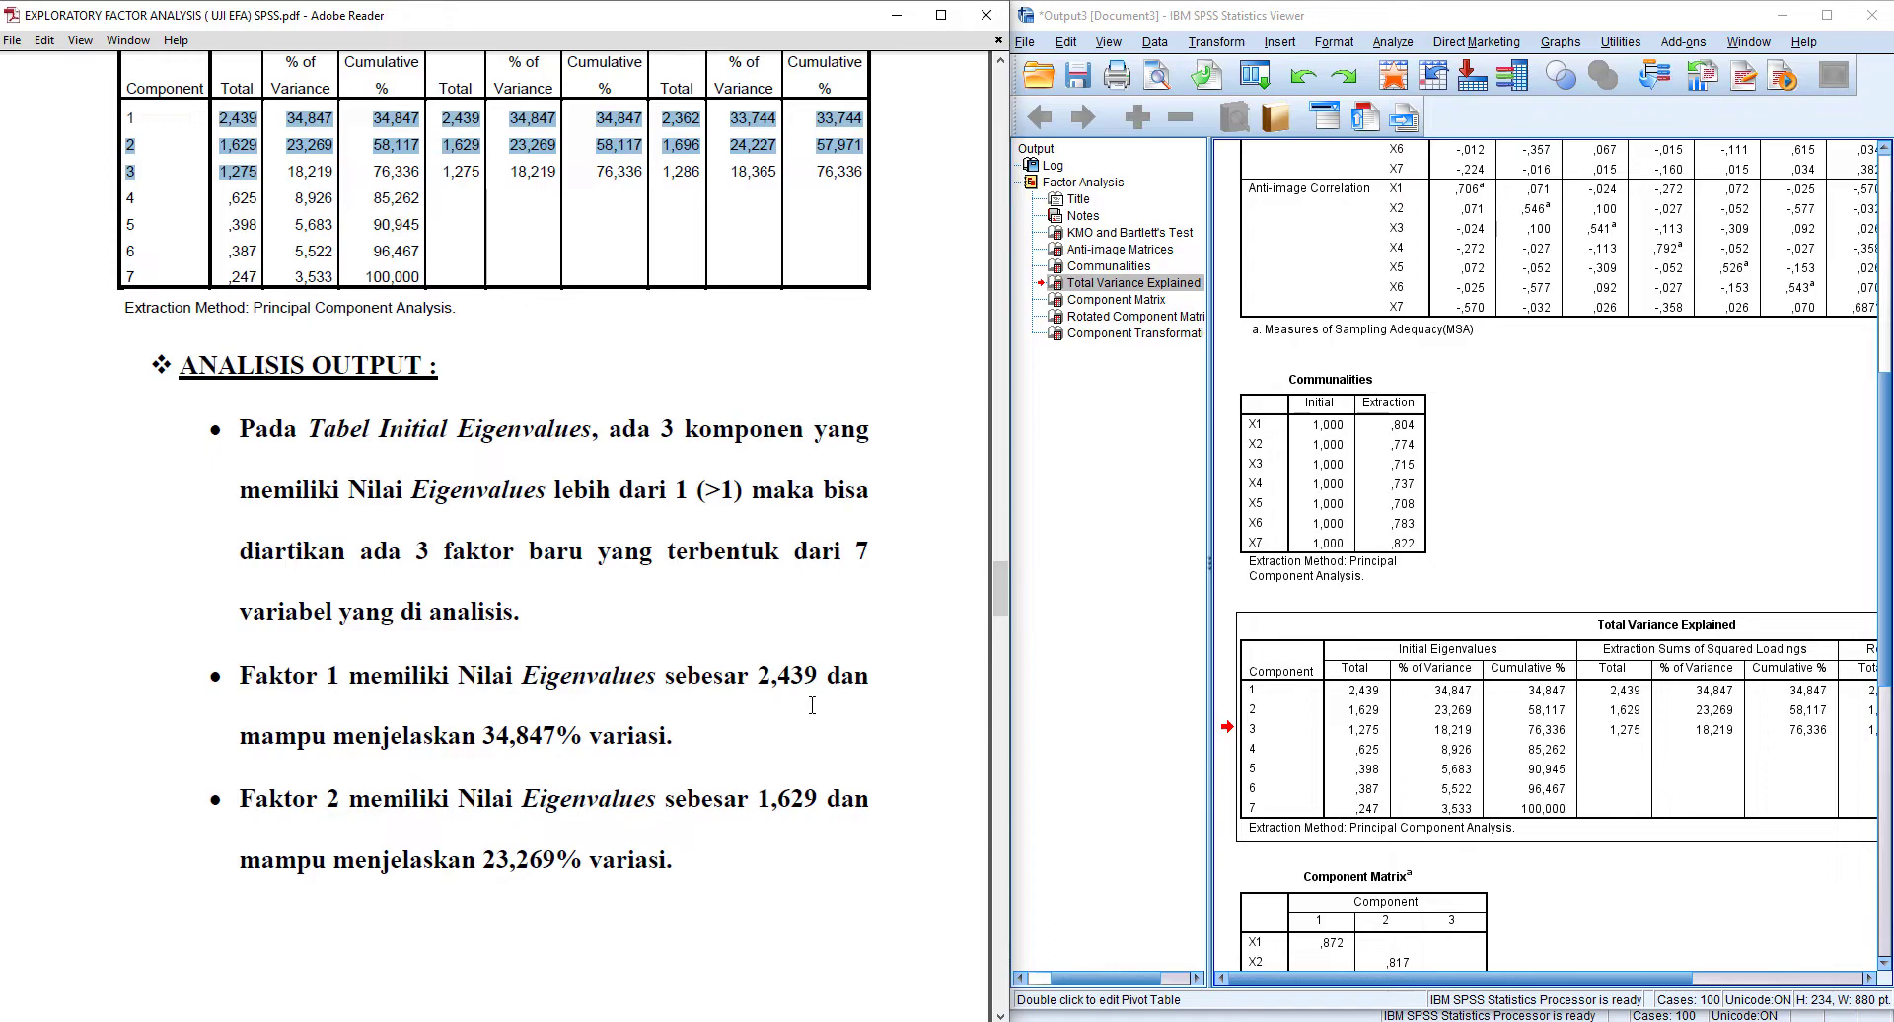
pyautogui.moveTo(219, 117); pyautogui.dragTo(253, 117)
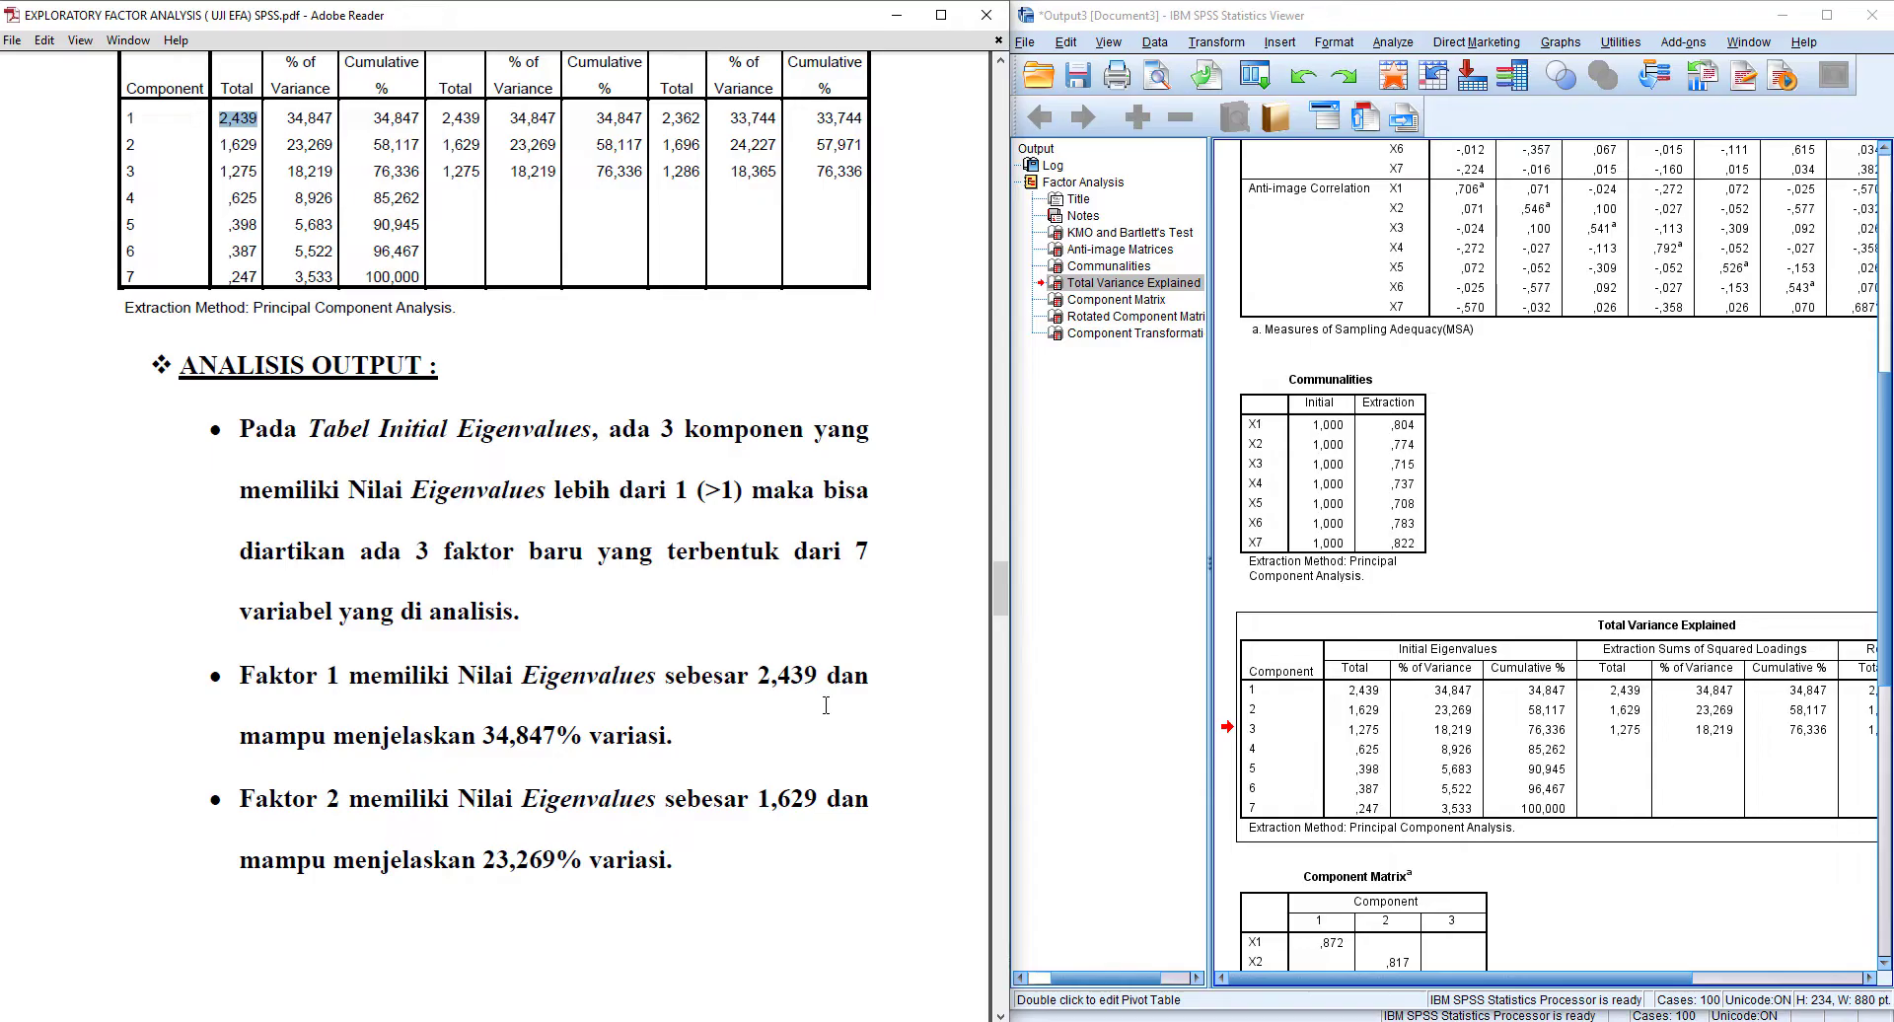
pyautogui.moveTo(284, 118); pyautogui.dragTo(334, 120)
pyautogui.moveTo(219, 145); pyautogui.dragTo(257, 145)
pyautogui.moveTo(286, 145); pyautogui.dragTo(334, 145)
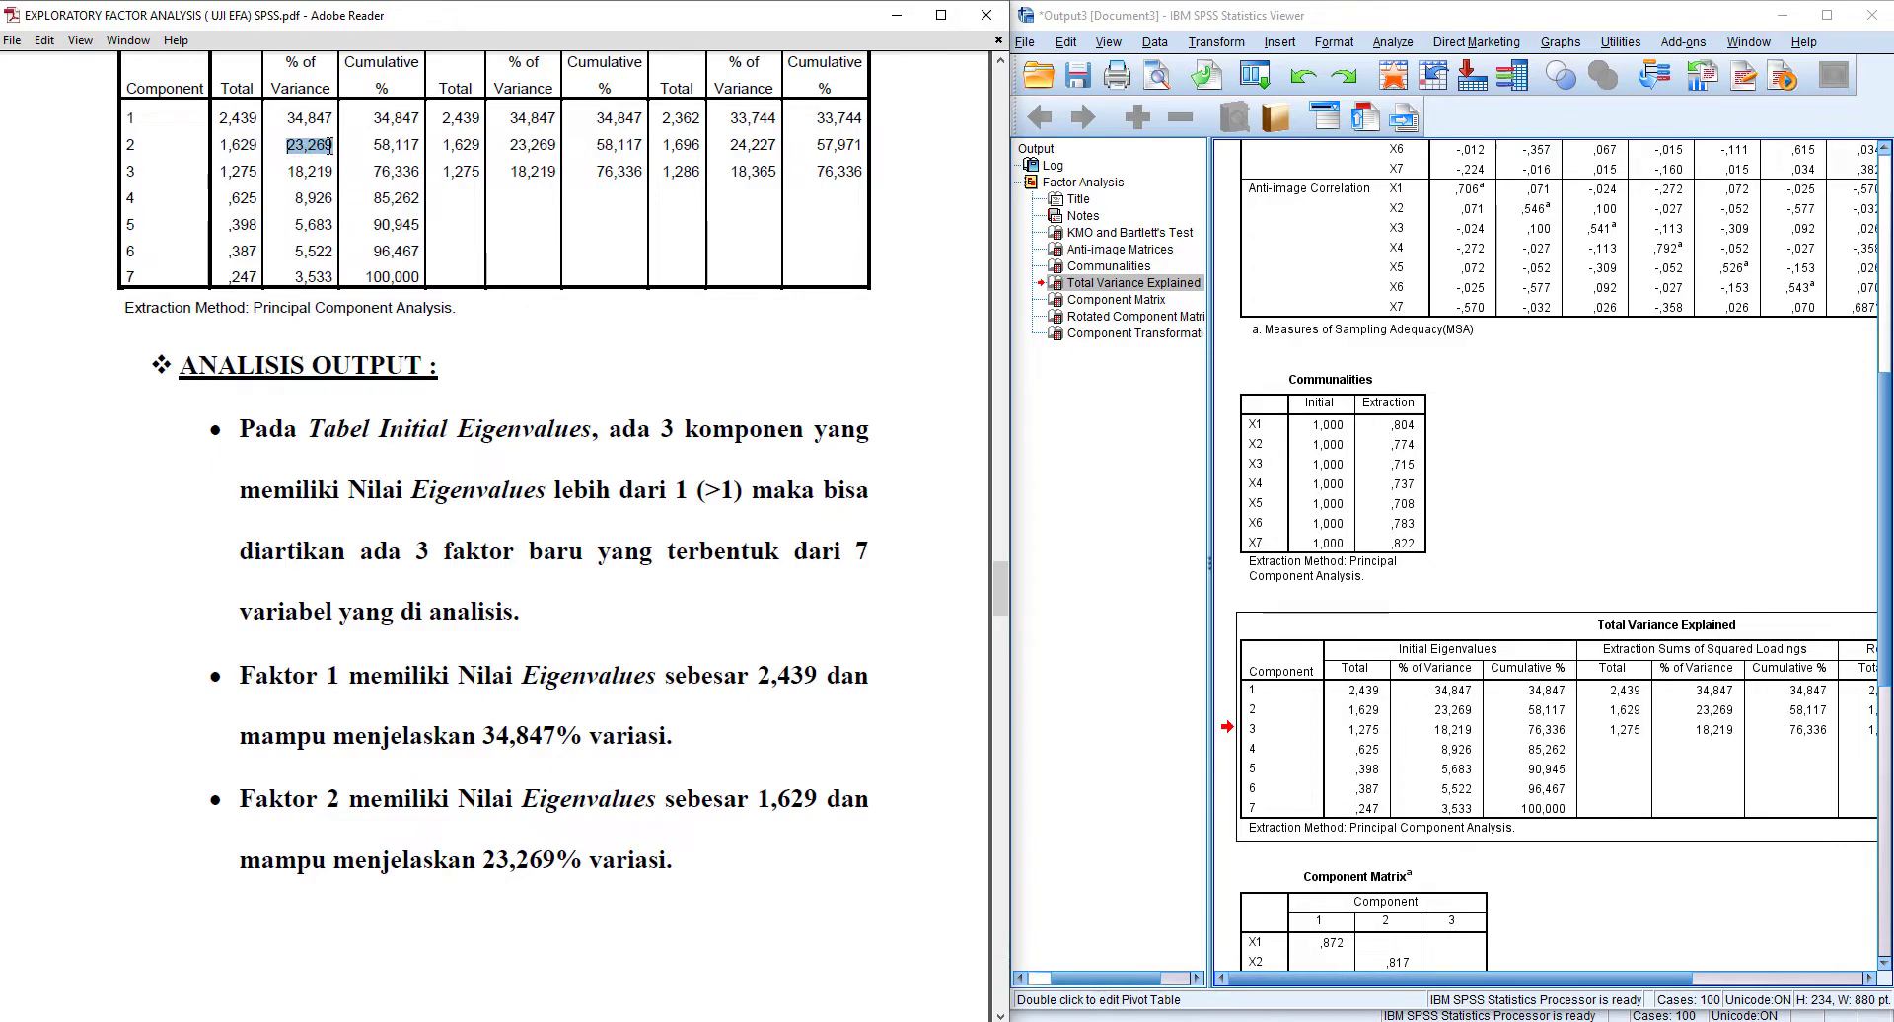
pyautogui.moveTo(1006, 590); pyautogui.dragTo(1008, 647)
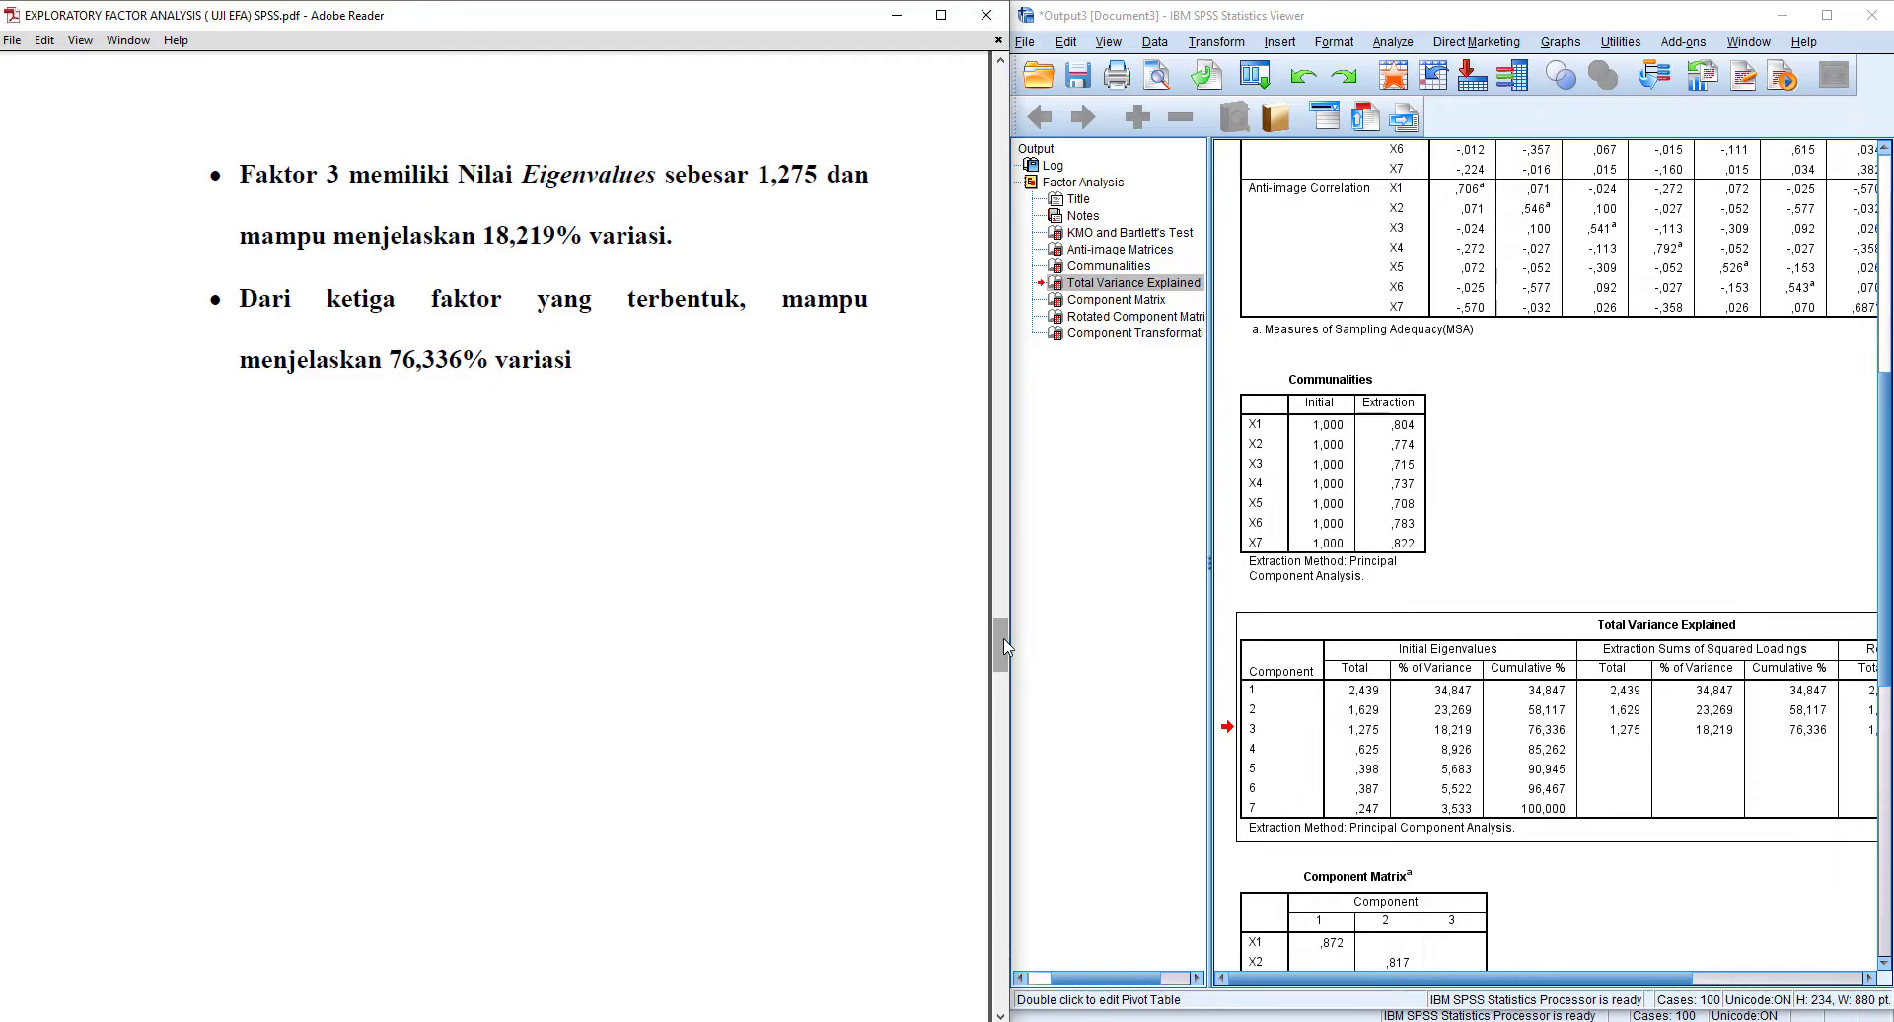
pyautogui.click(1365, 753)
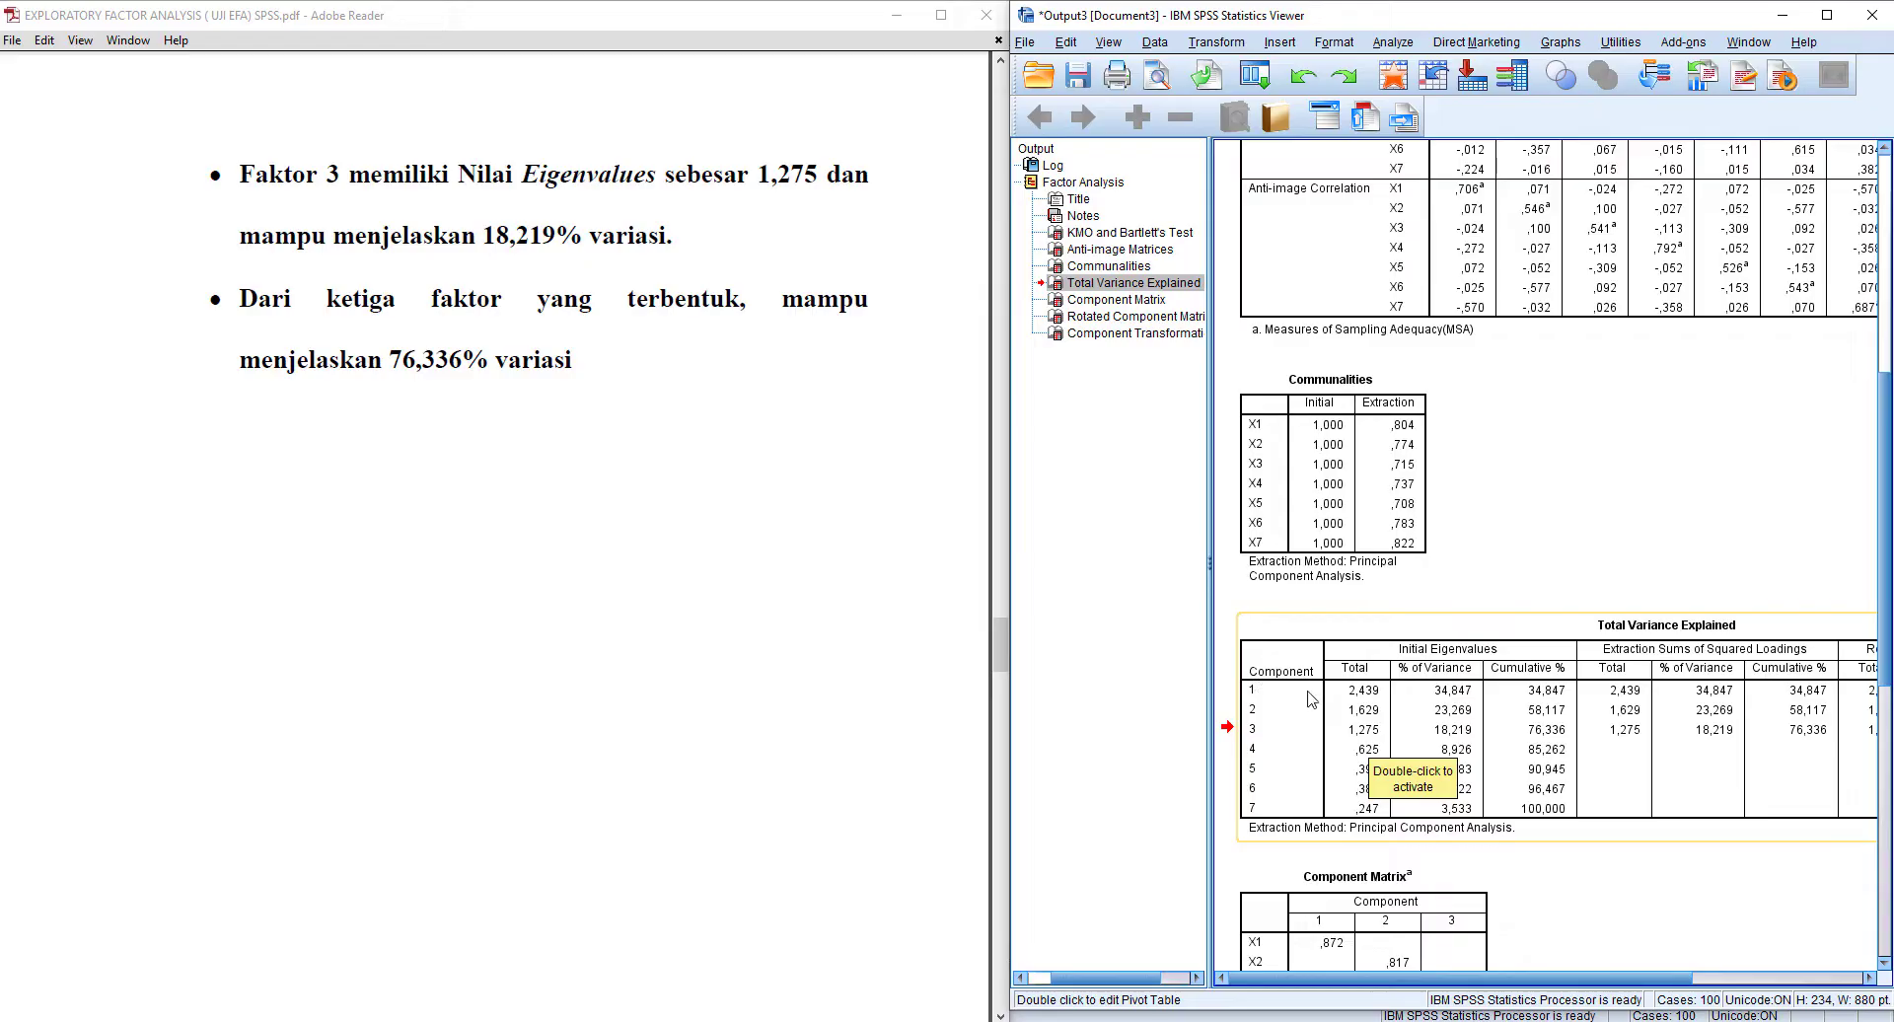
pyautogui.click(1348, 747)
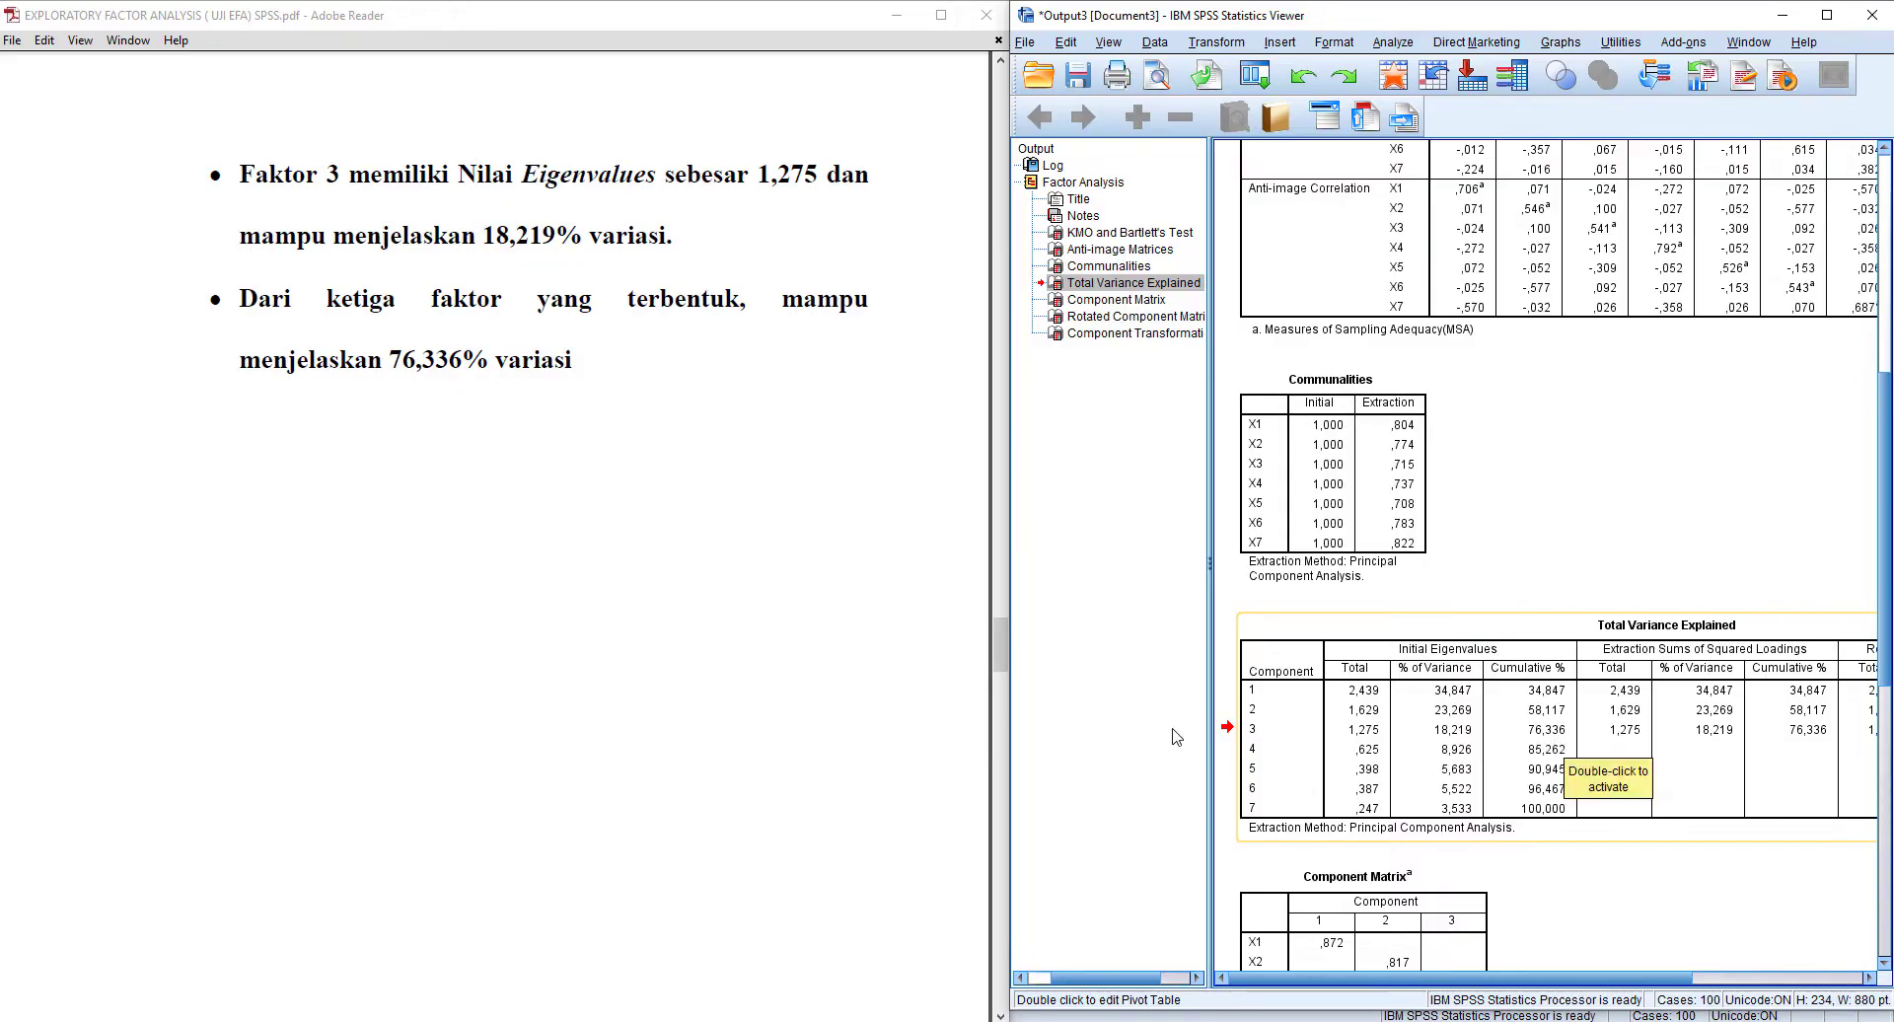
# Examine the Rotated Component Matrix in the PDF and the SPSS output together with the Factor Loading > 0,50 criterion.
pyautogui.click(1002, 659)
pyautogui.moveTo(1006, 664); pyautogui.dragTo(1014, 747)
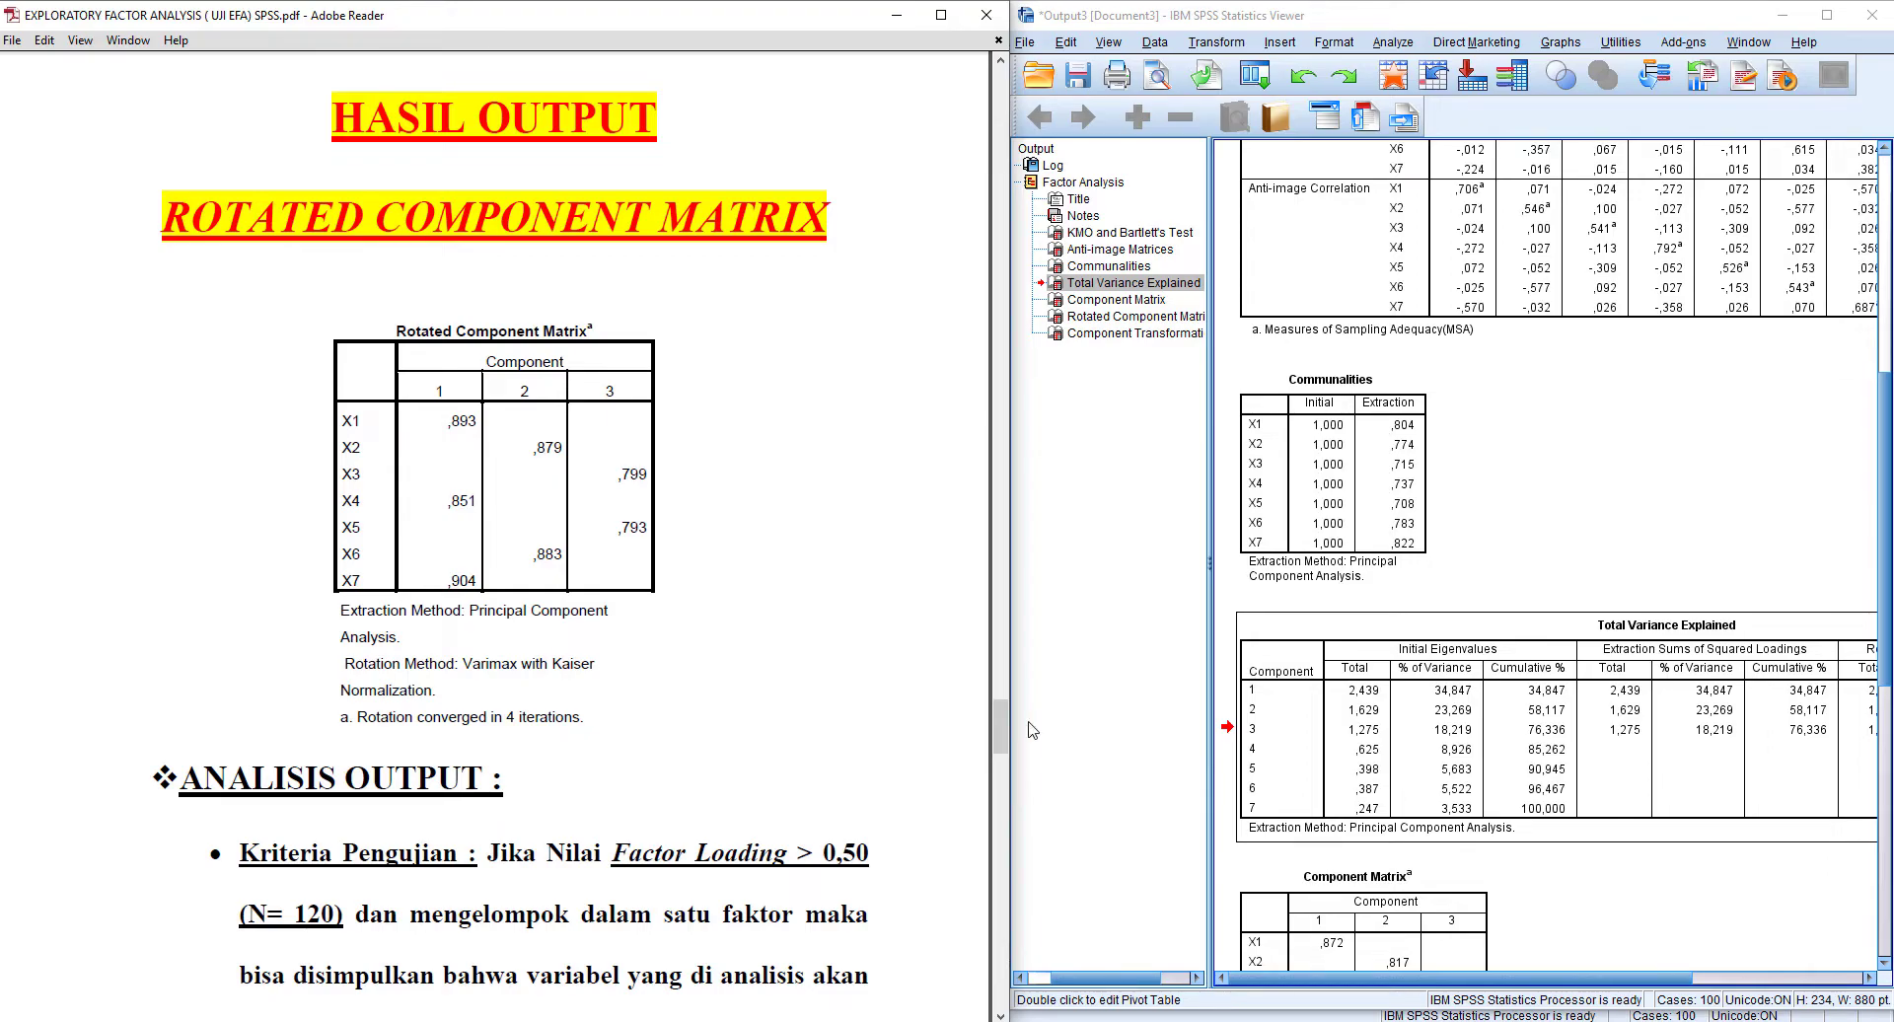
pyautogui.click(1184, 317)
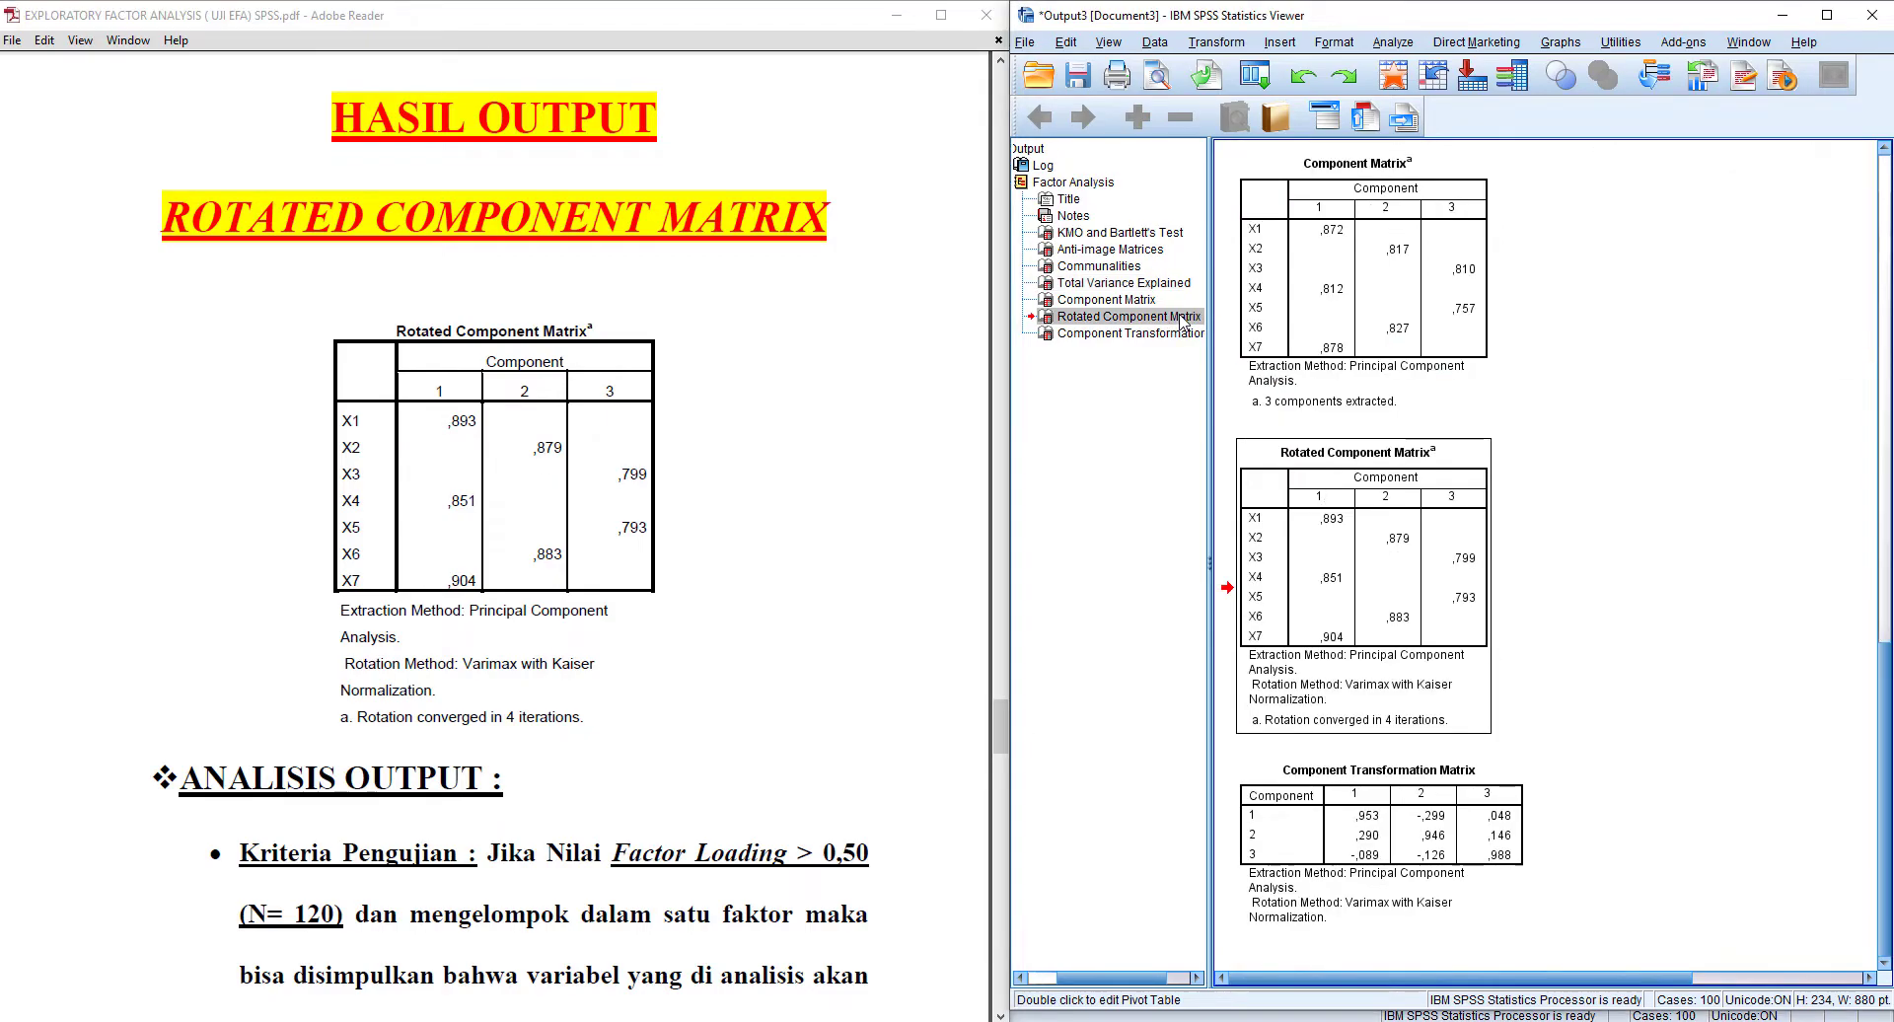
pyautogui.click(1406, 585)
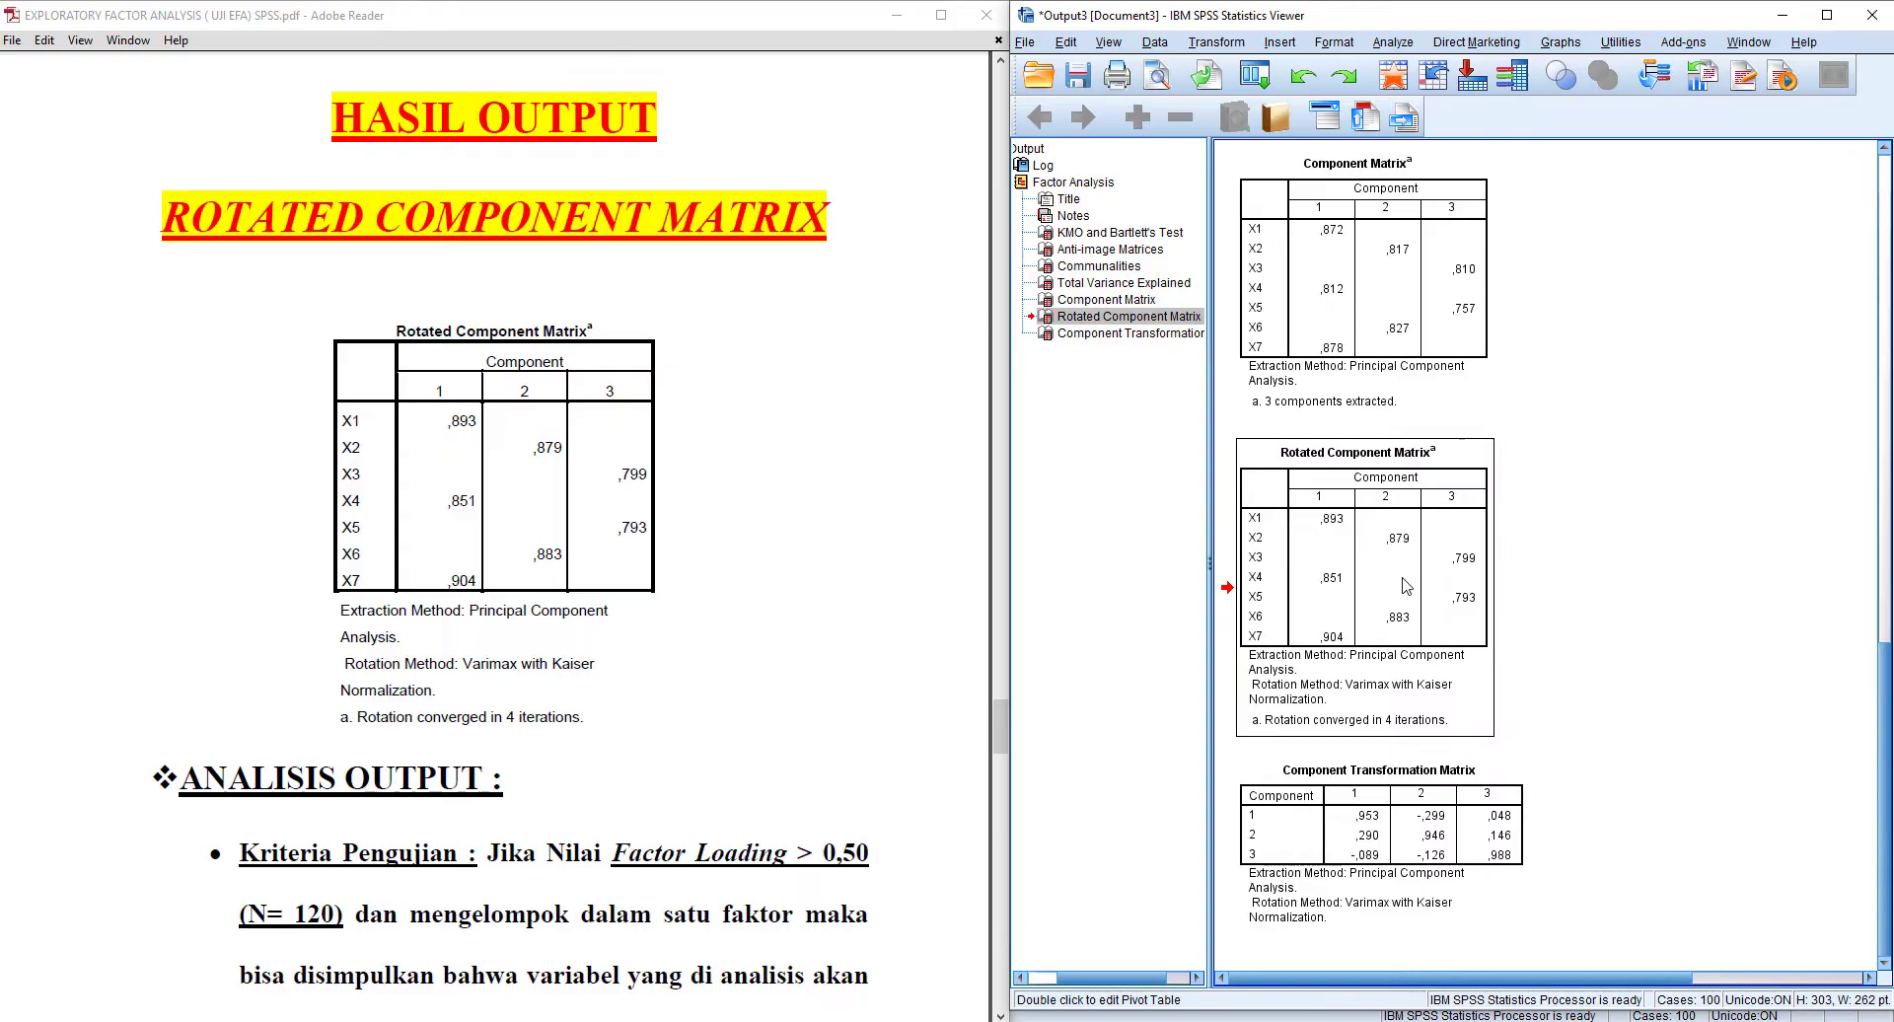
pyautogui.click(1001, 715)
pyautogui.scroll(-2, 1001, 715)
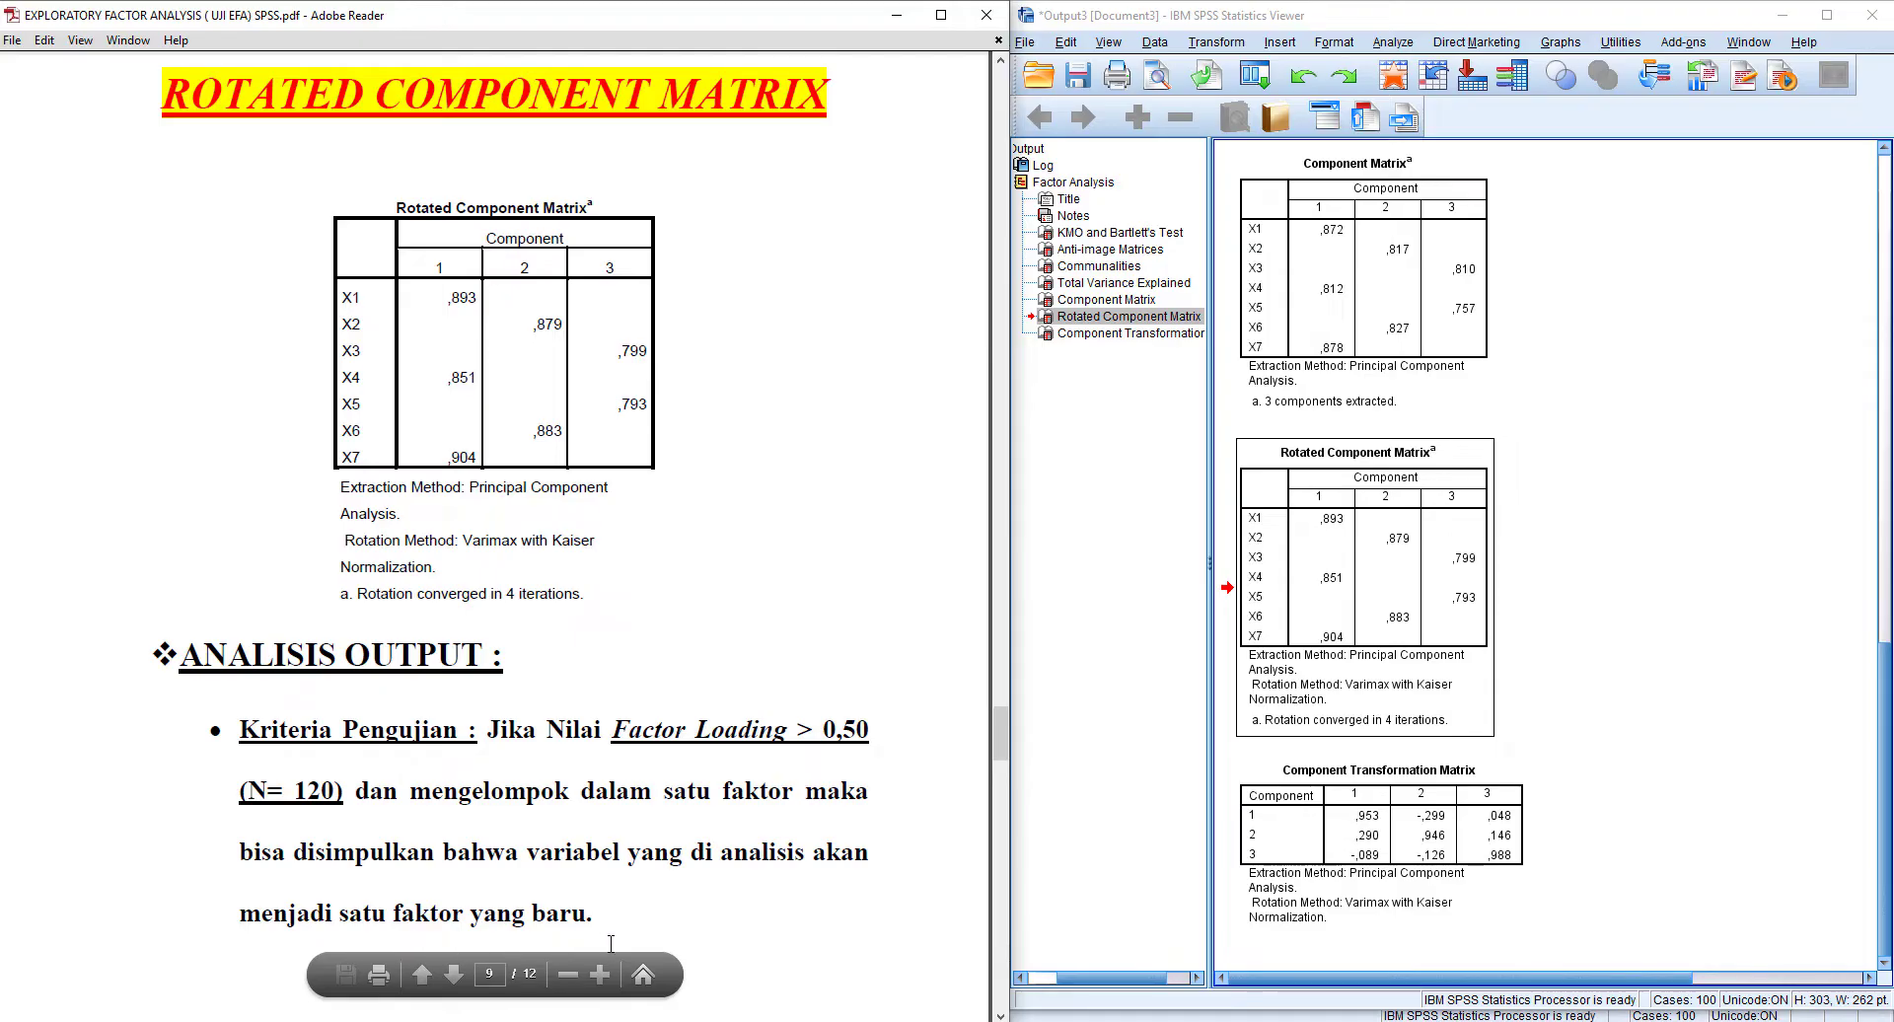
# Review the PDF's conclusions on how the variables group into factors and its Factor Loading guideline by sample size.
pyautogui.moveTo(1002, 745); pyautogui.dragTo(1003, 818)
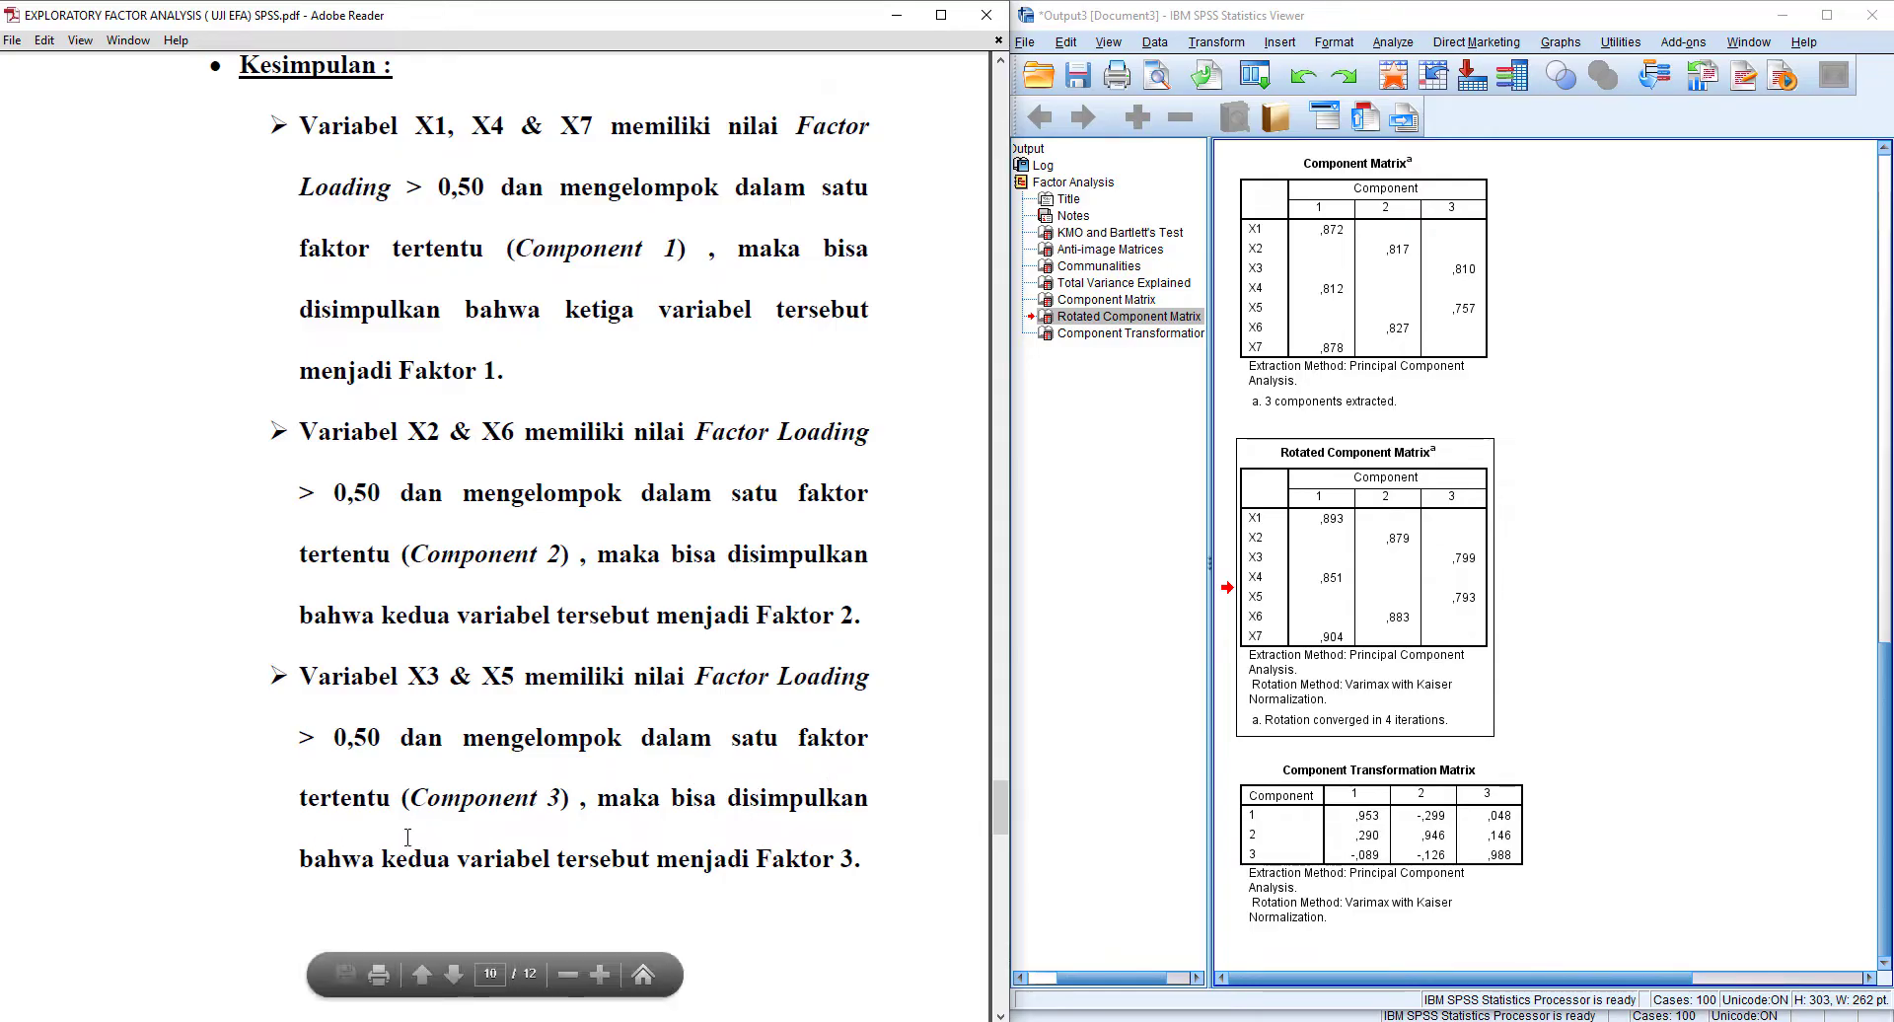
pyautogui.click(1362, 646)
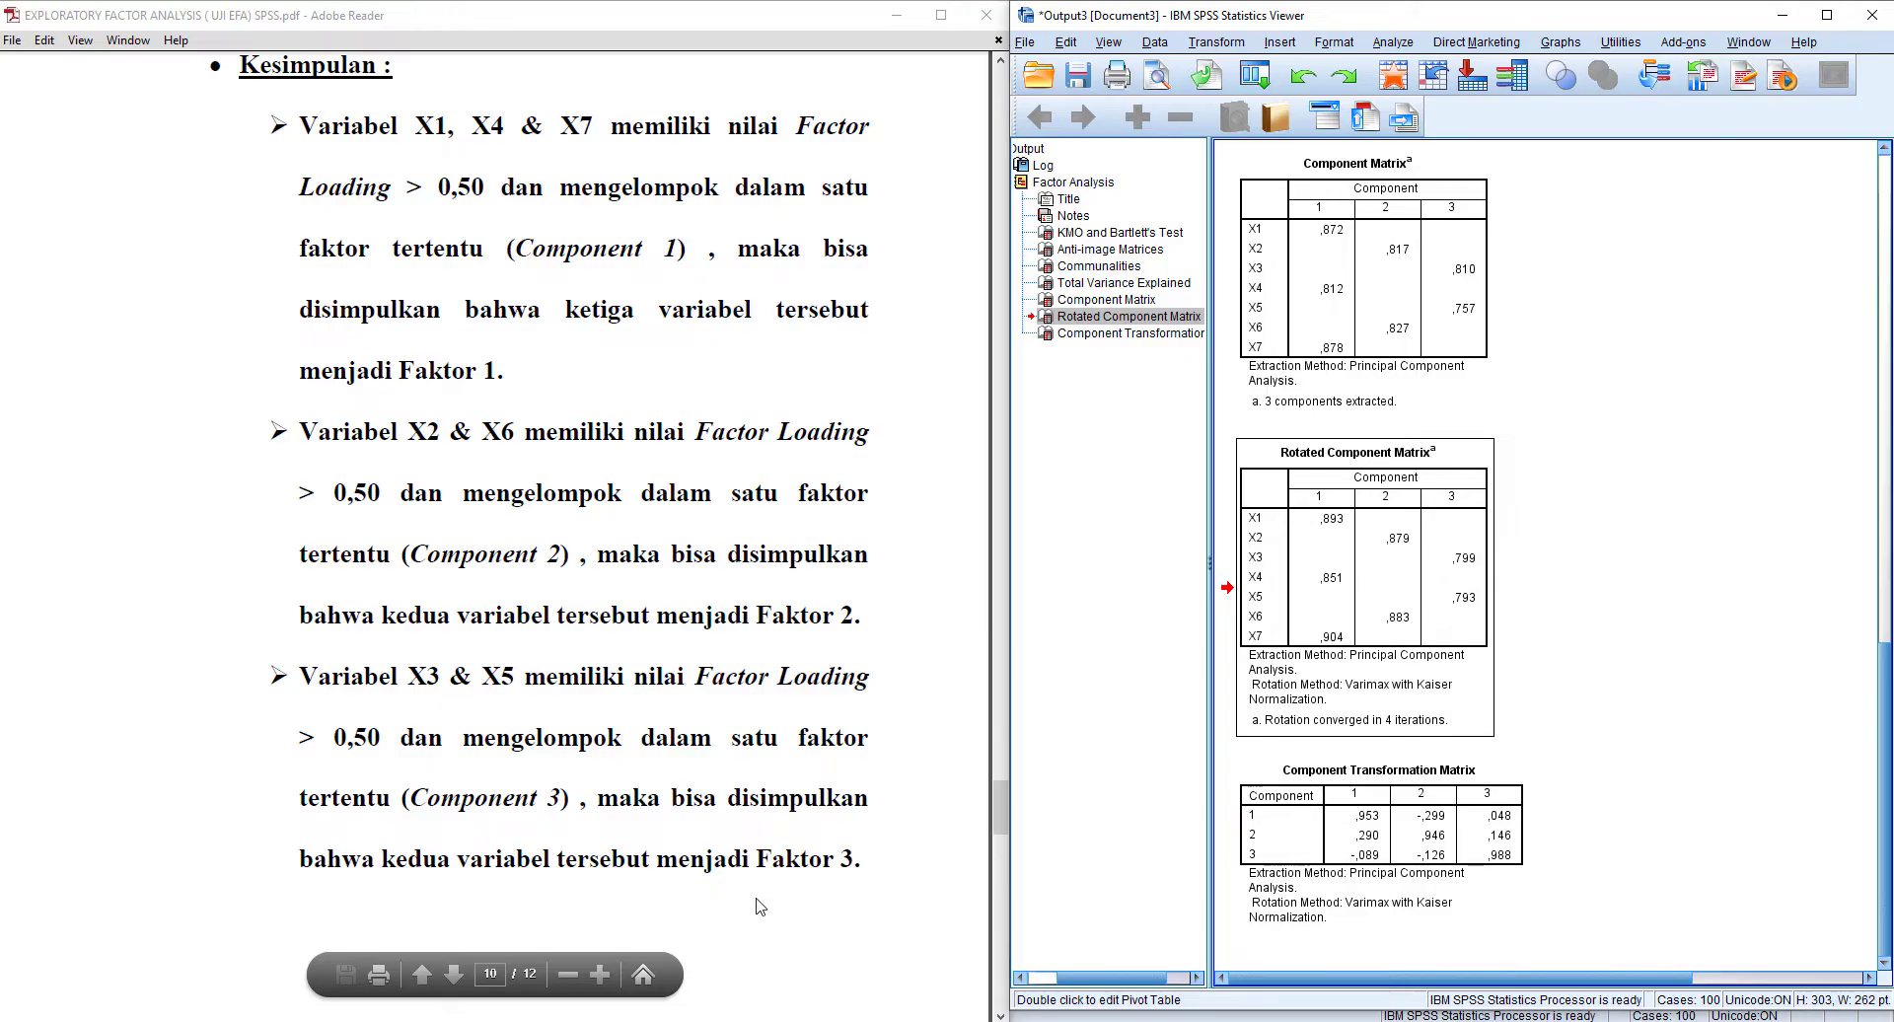
pyautogui.click(888, 910)
pyautogui.scroll(1, 839, 917)
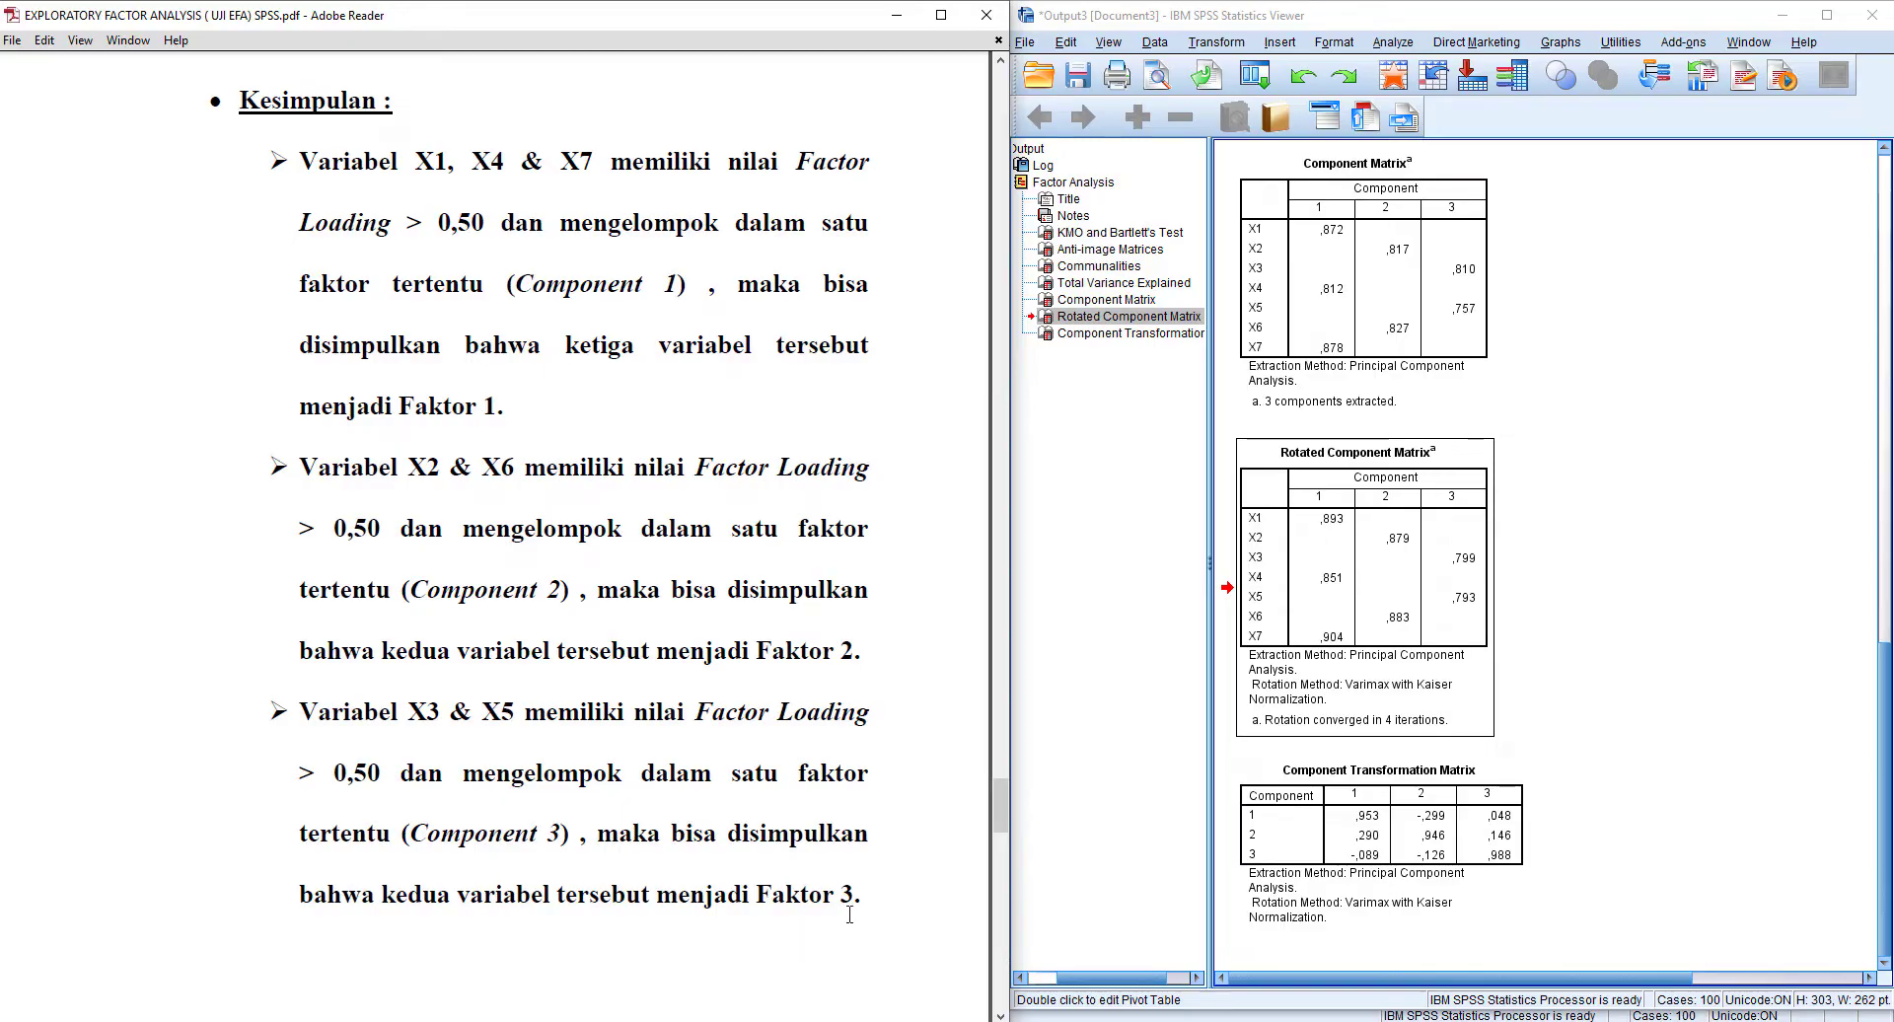
pyautogui.moveTo(1002, 809); pyautogui.dragTo(997, 878)
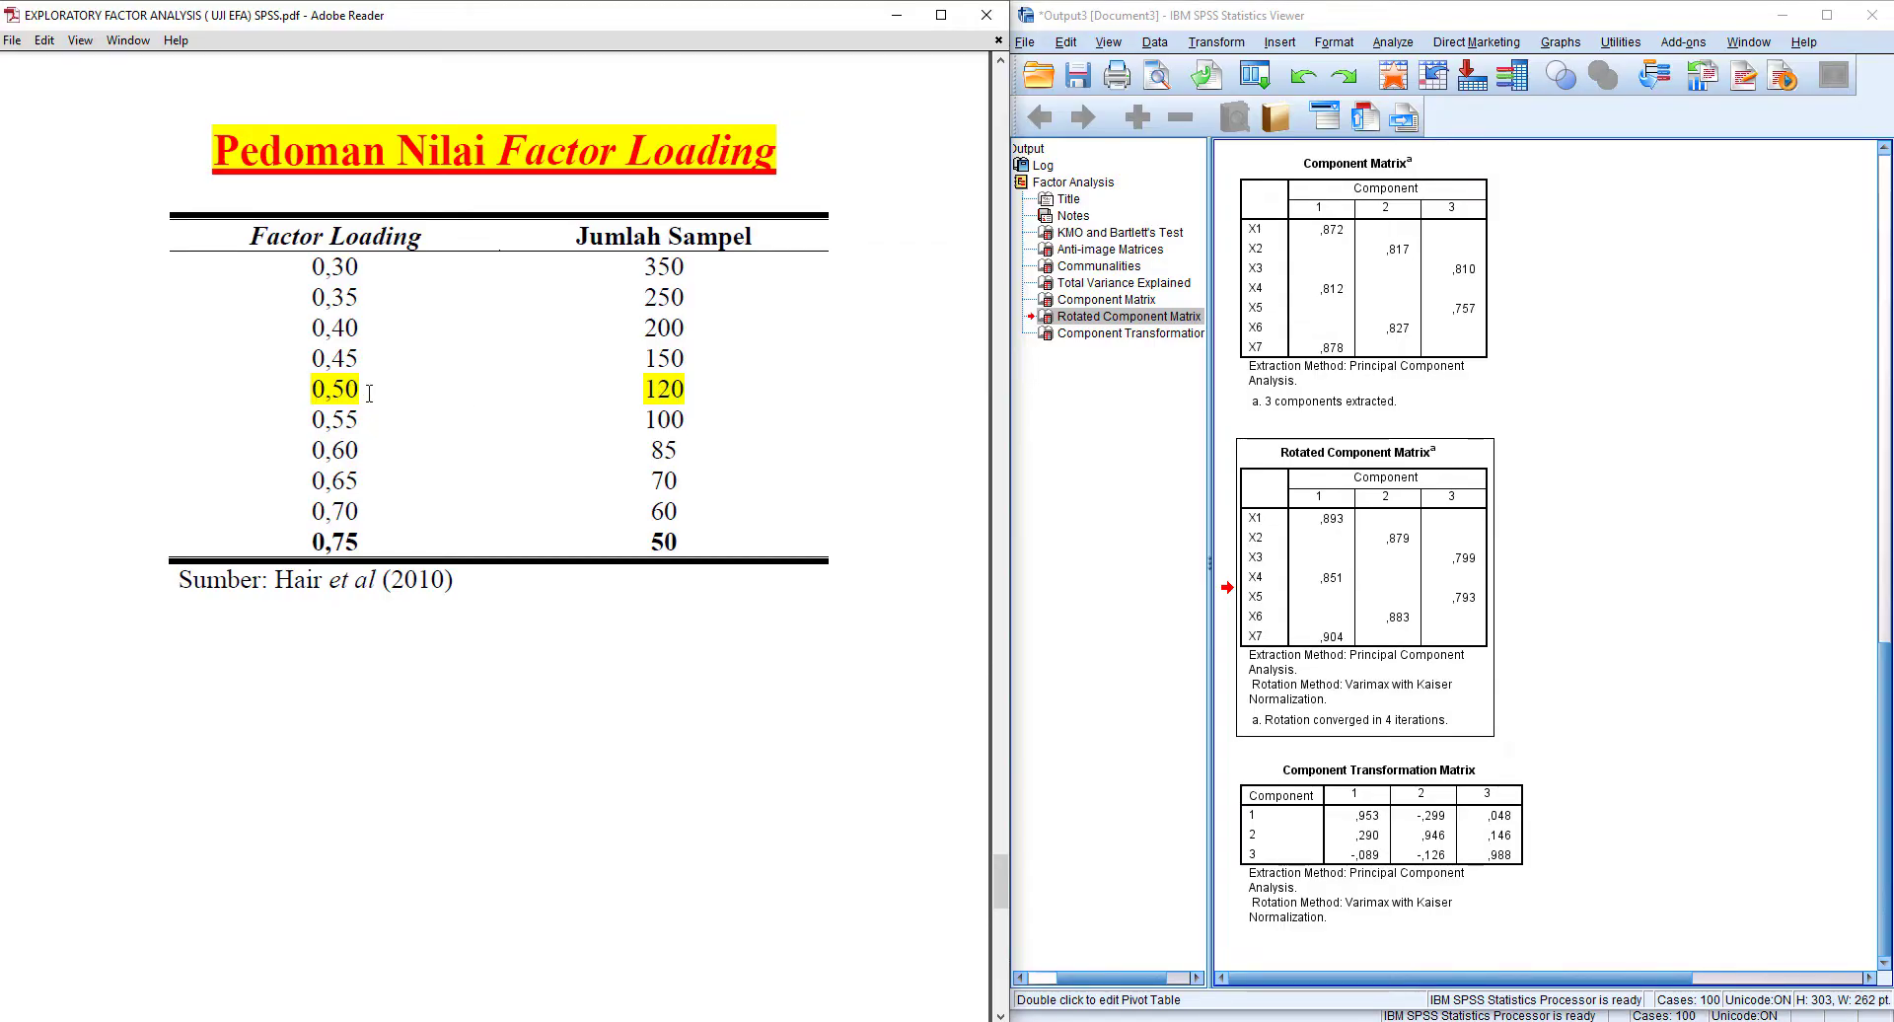
# Examine the Component Transformation Matrix in the PDF and the SPSS output, checking each component's diagonal correlation against the 0,50 criterion.
pyautogui.moveTo(999, 872); pyautogui.dragTo(999, 951)
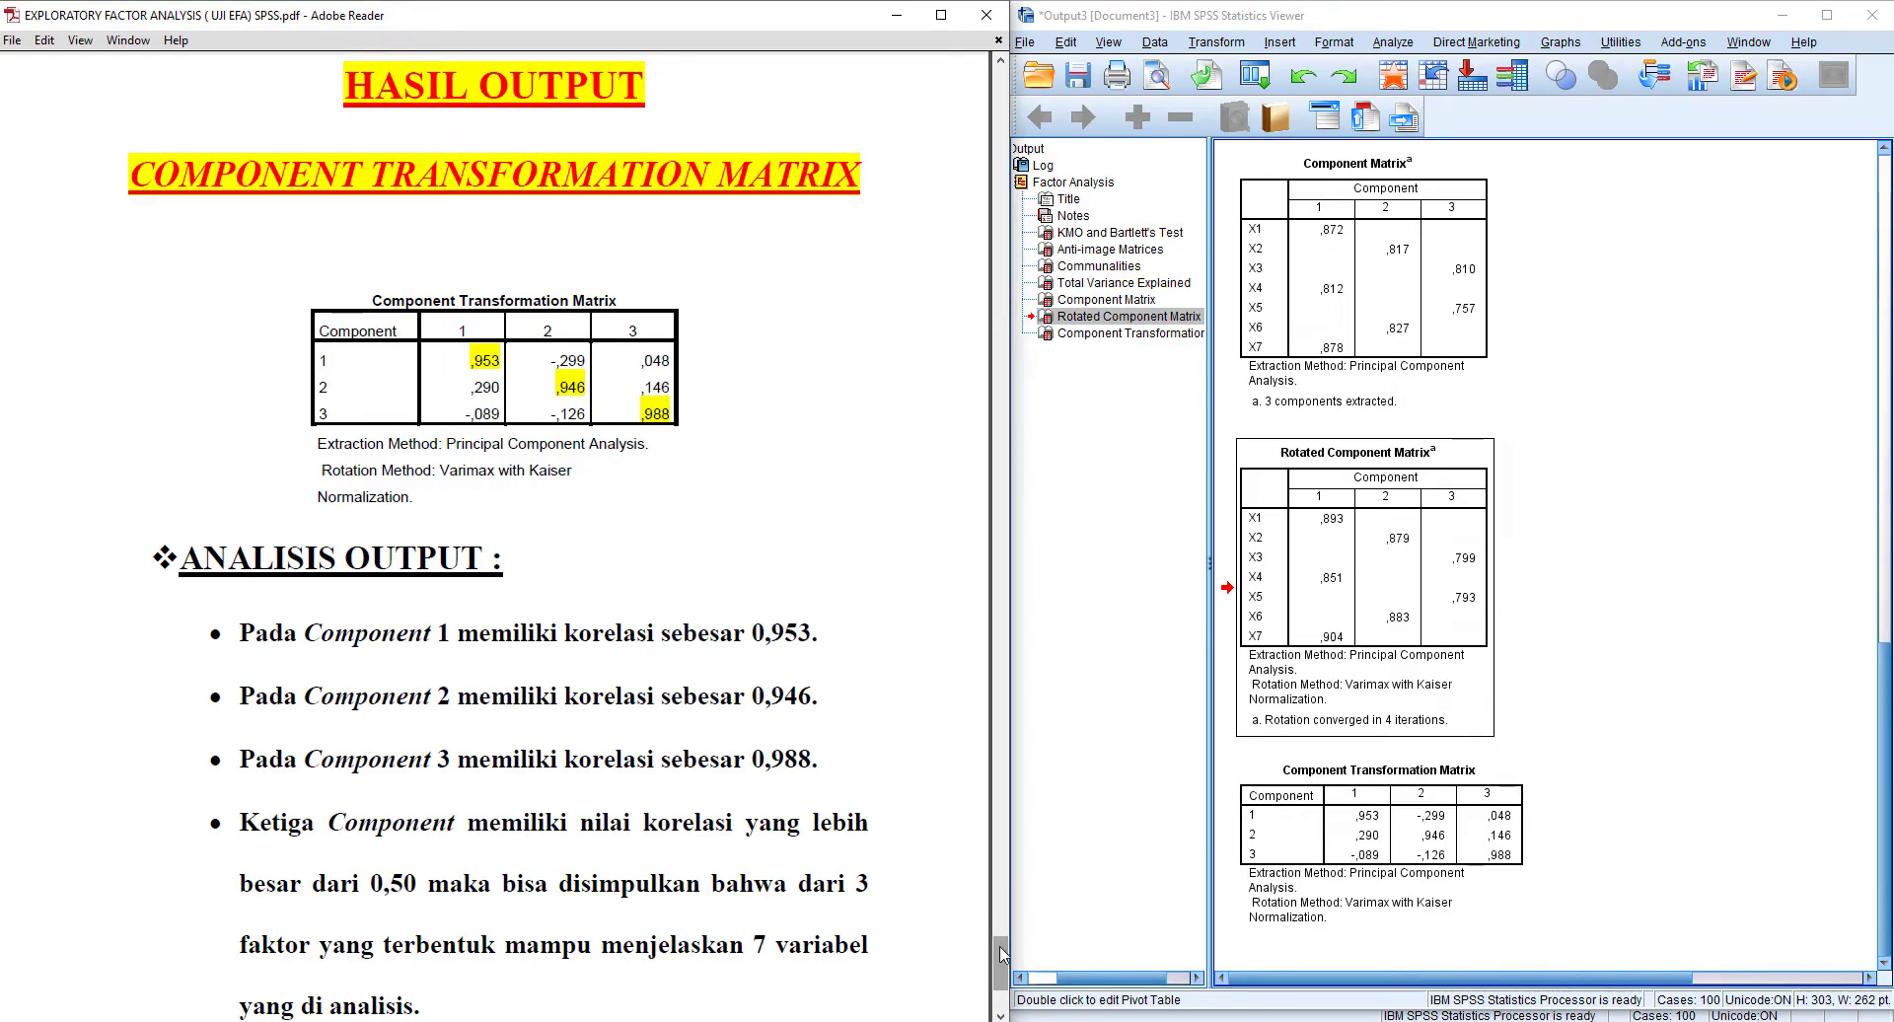
pyautogui.click(1379, 932)
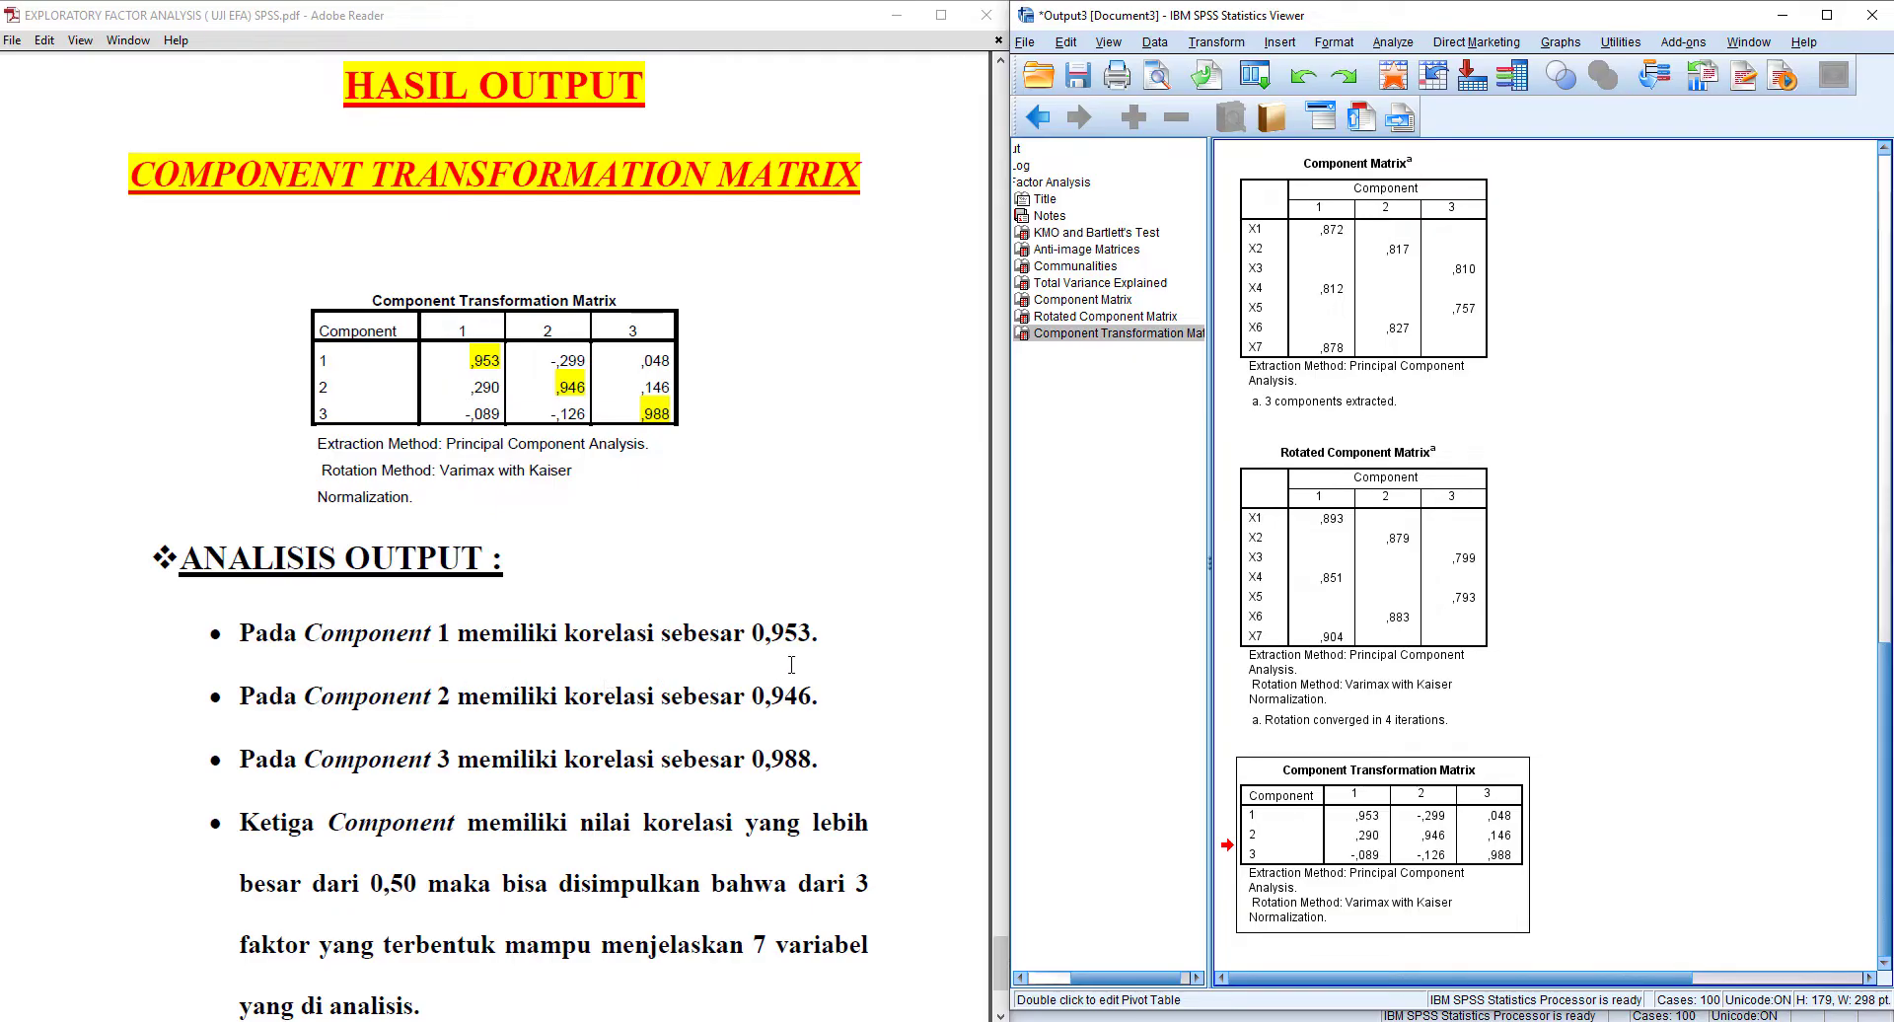
pyautogui.moveTo(468, 361); pyautogui.dragTo(503, 362)
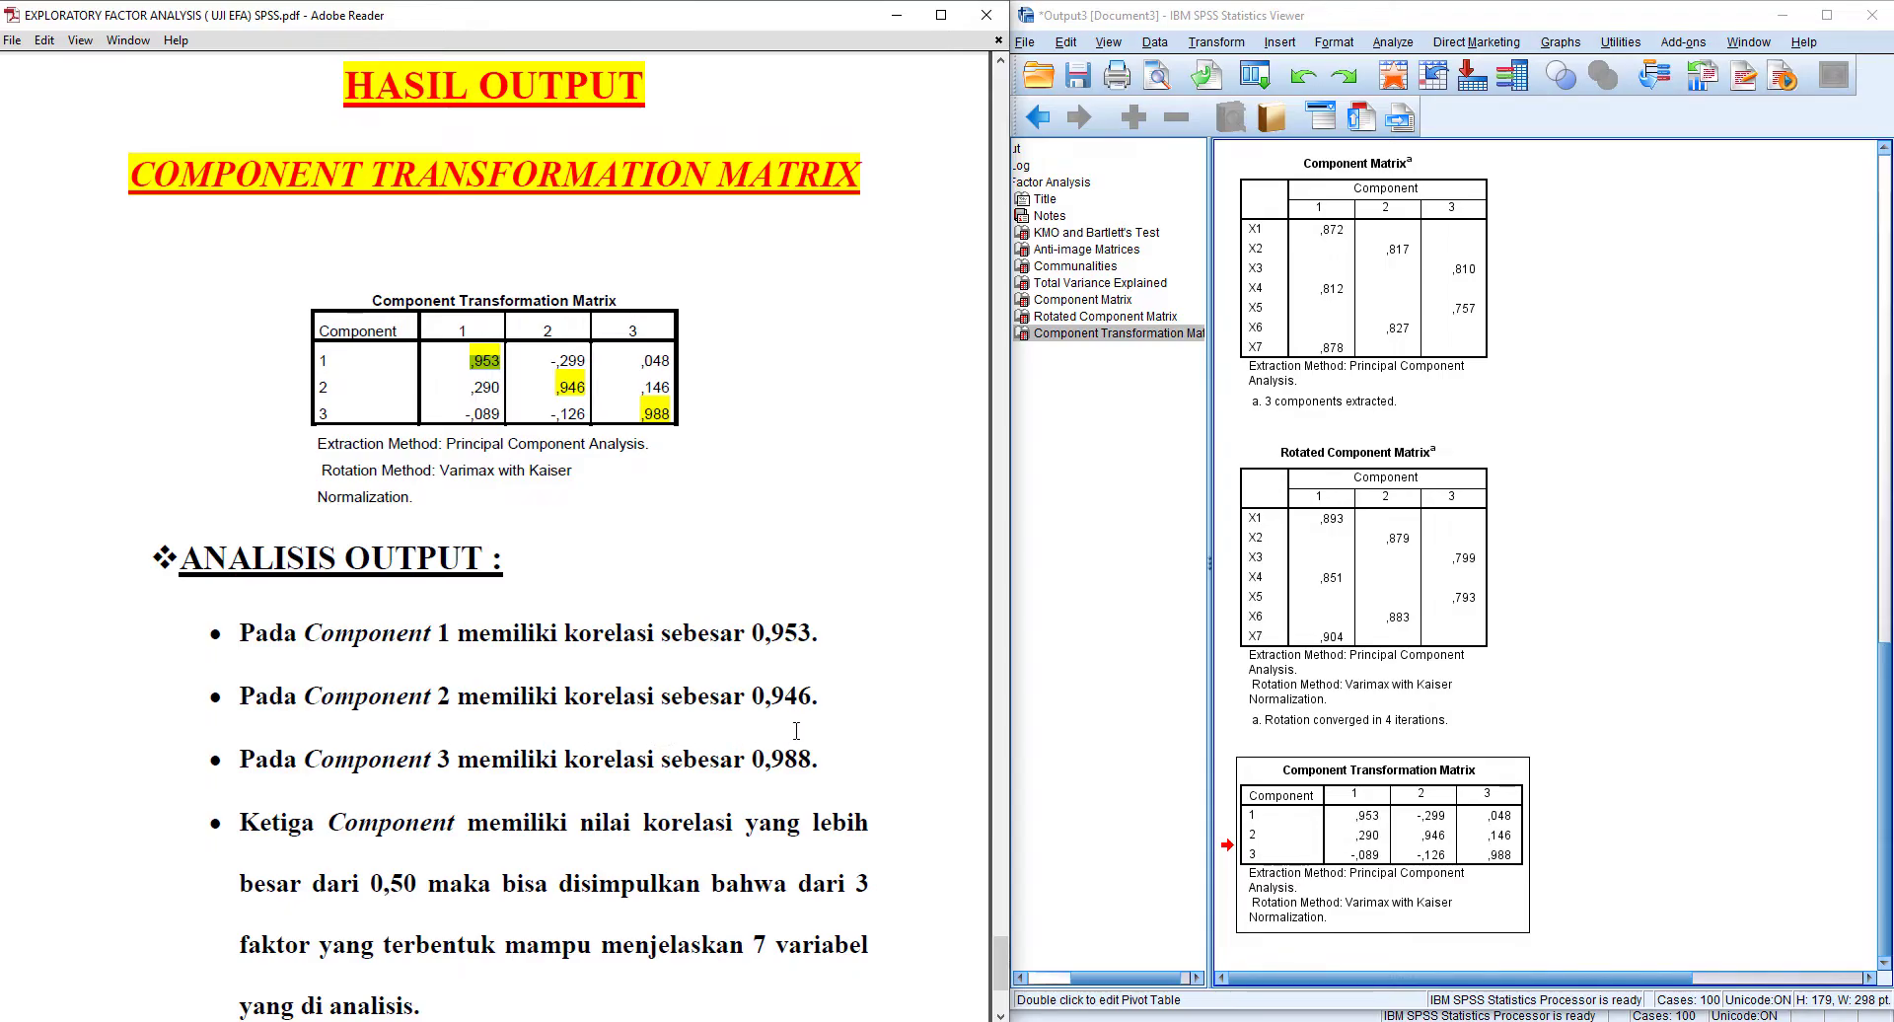
pyautogui.moveTo(556, 388); pyautogui.dragTo(587, 388)
pyautogui.moveTo(638, 413); pyautogui.dragTo(672, 415)
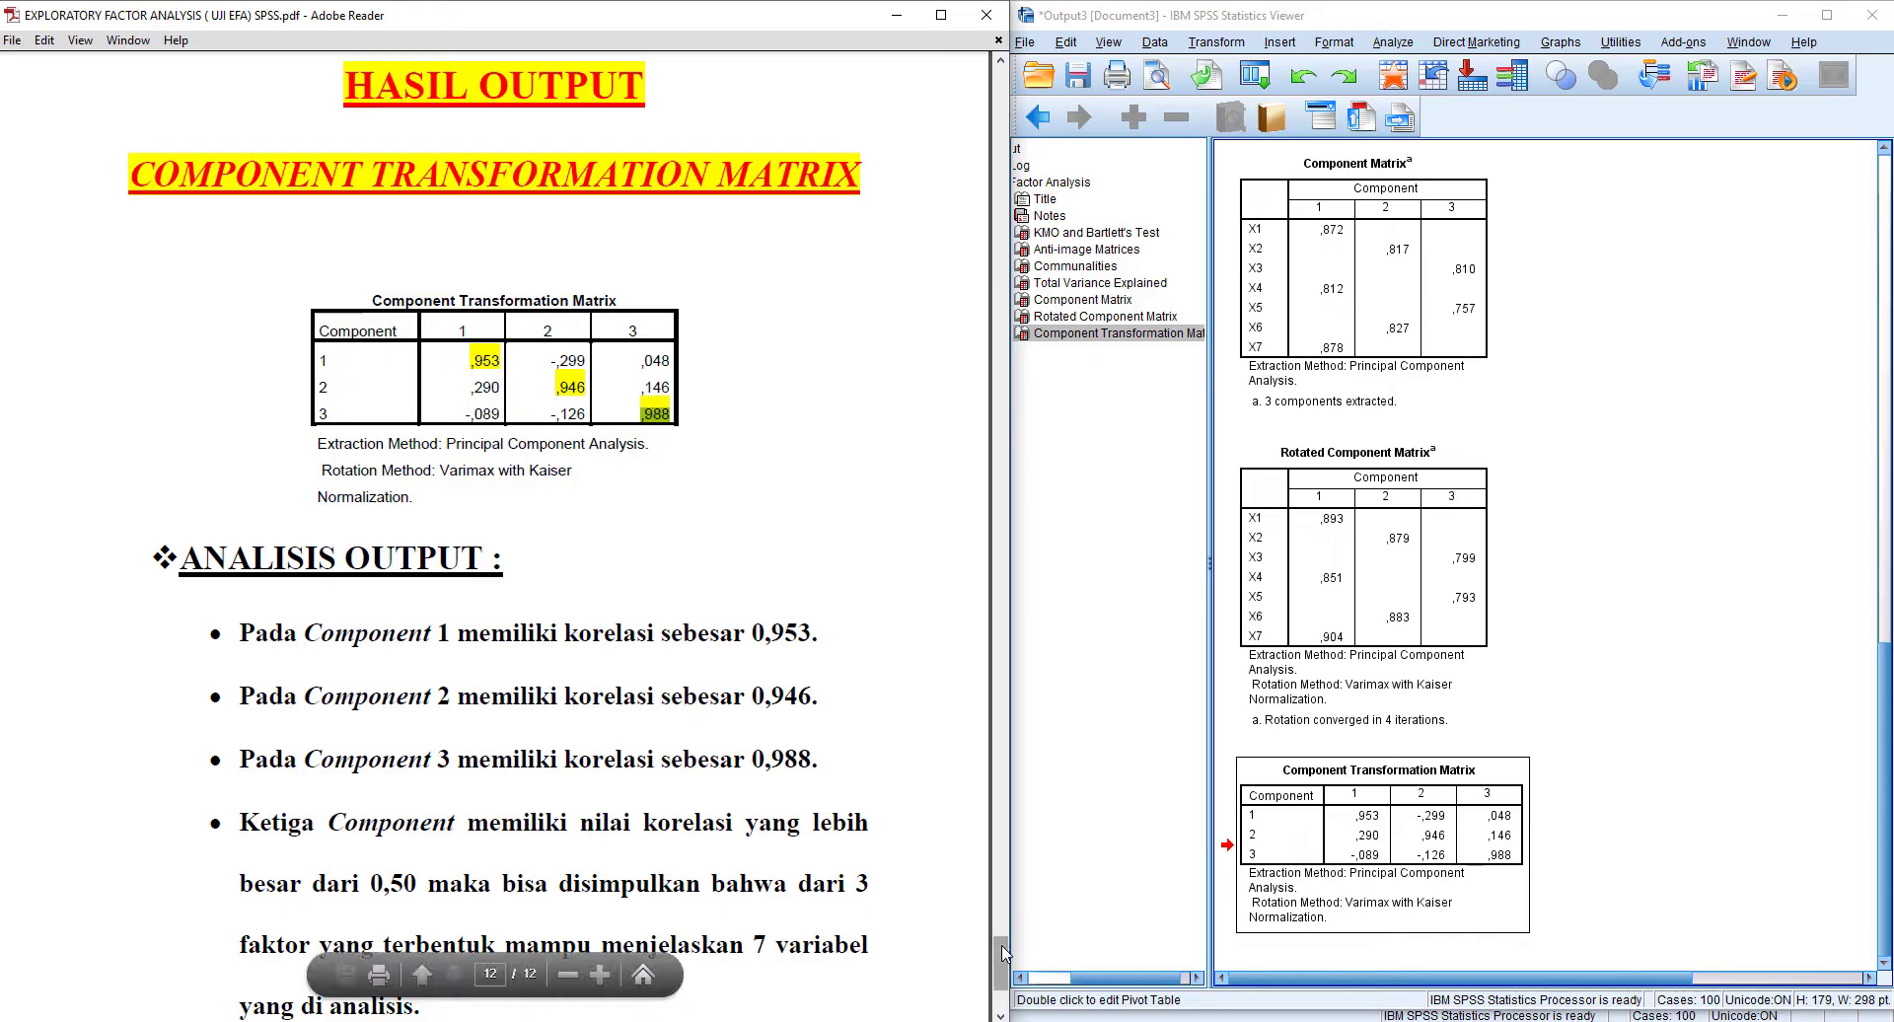
pyautogui.scroll(-1, 1003, 953)
pyautogui.scroll(-1, 1004, 958)
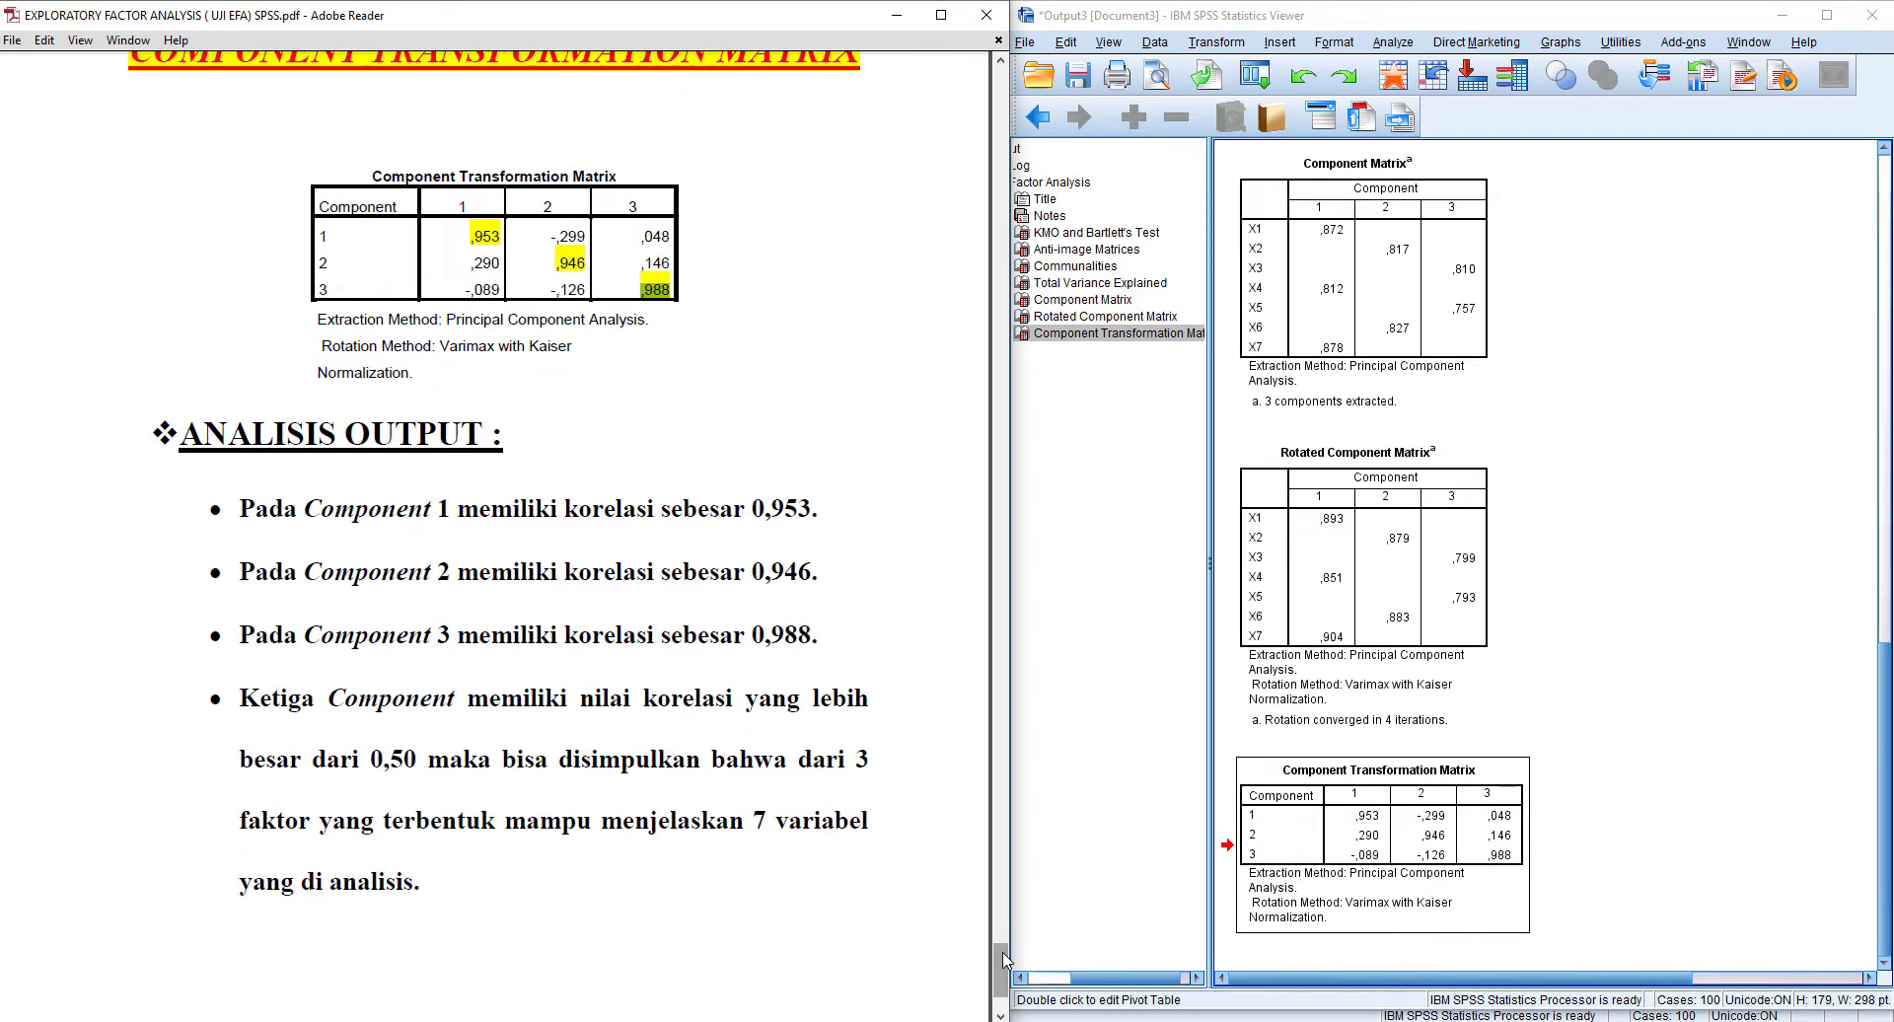